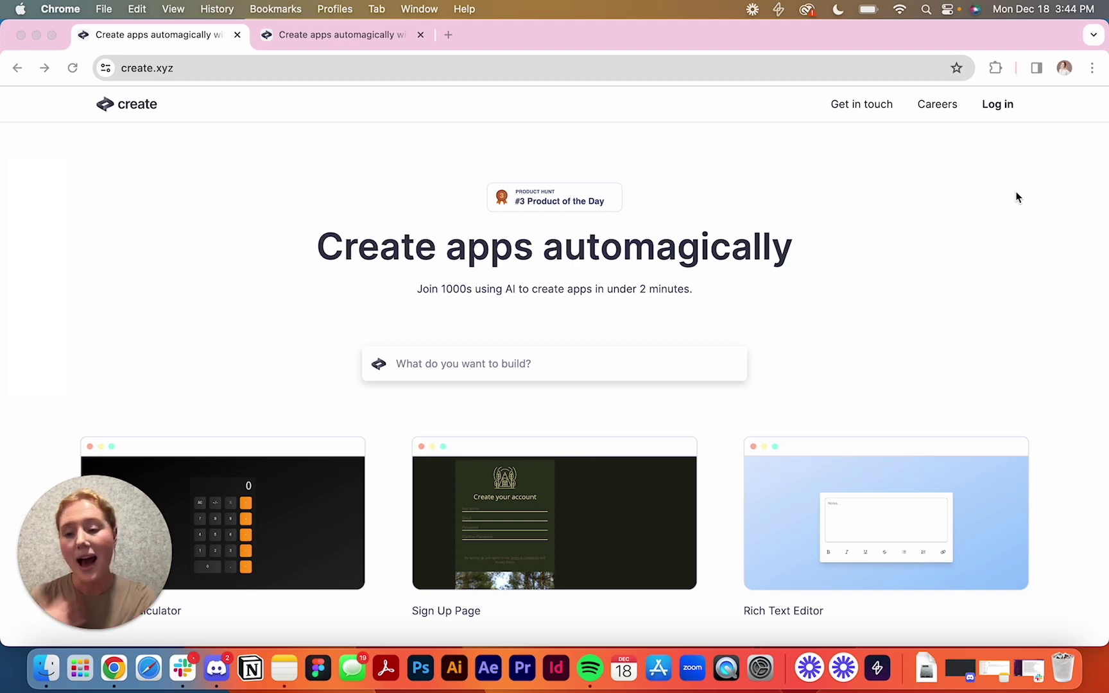
- Switch to the app builder page and begin the project spec with the line "A UTM Link Generator"
left_click(361, 36)
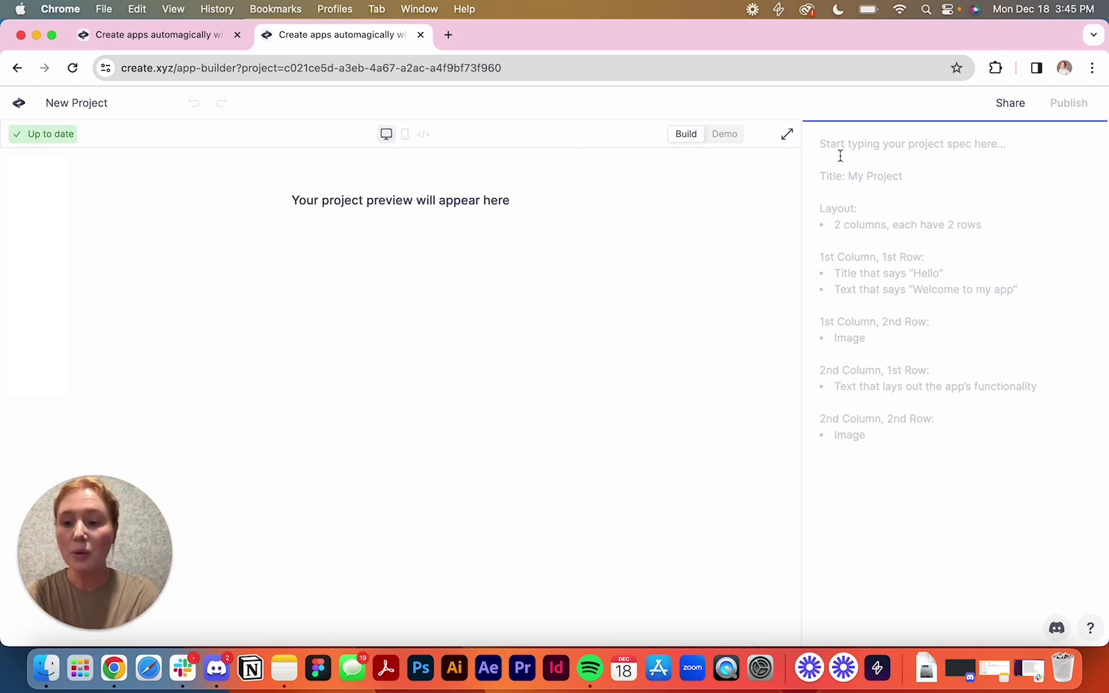
type("A UTM Link Generator")
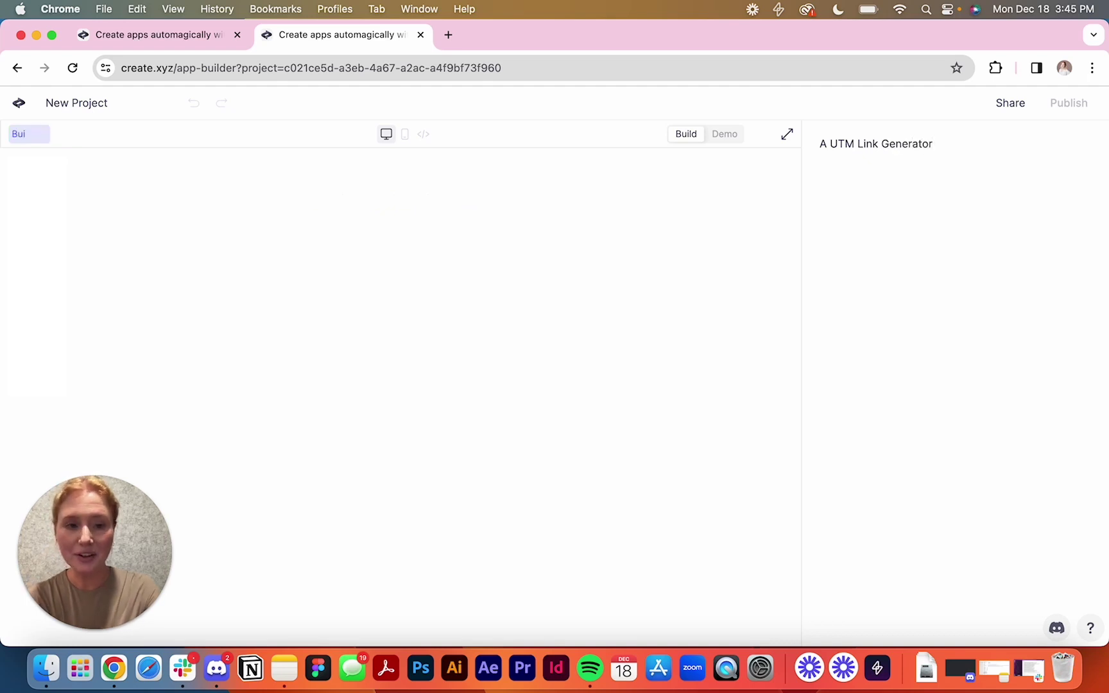
key("Return")
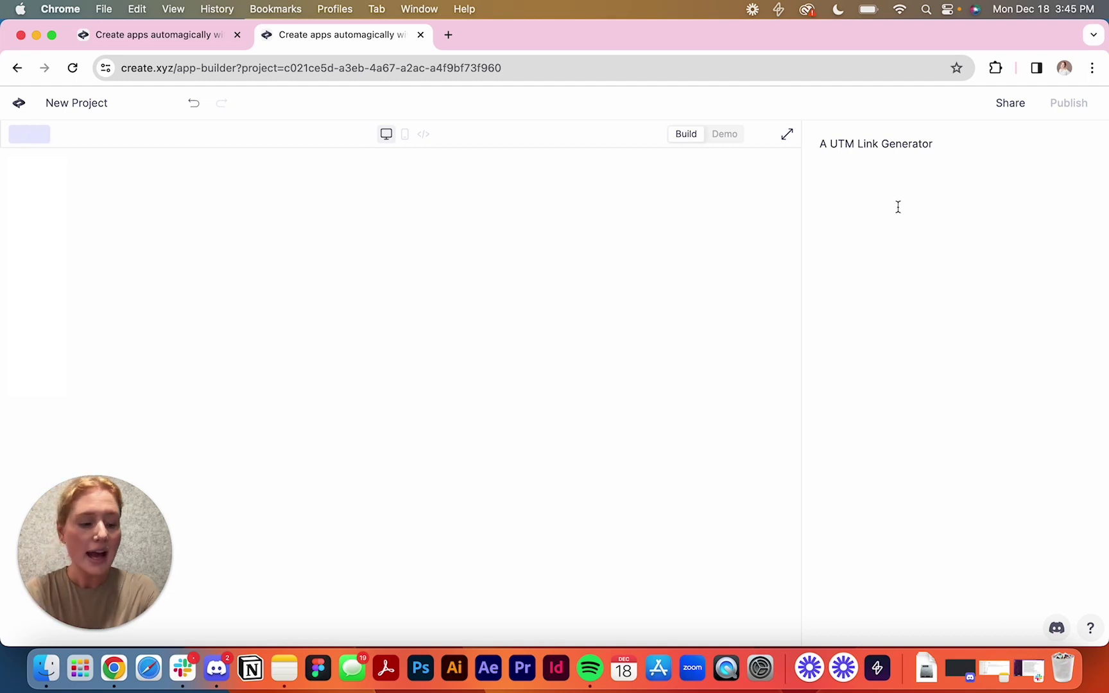
- Add the line "User should be able to input different sections:" to the spec below the title
type("U")
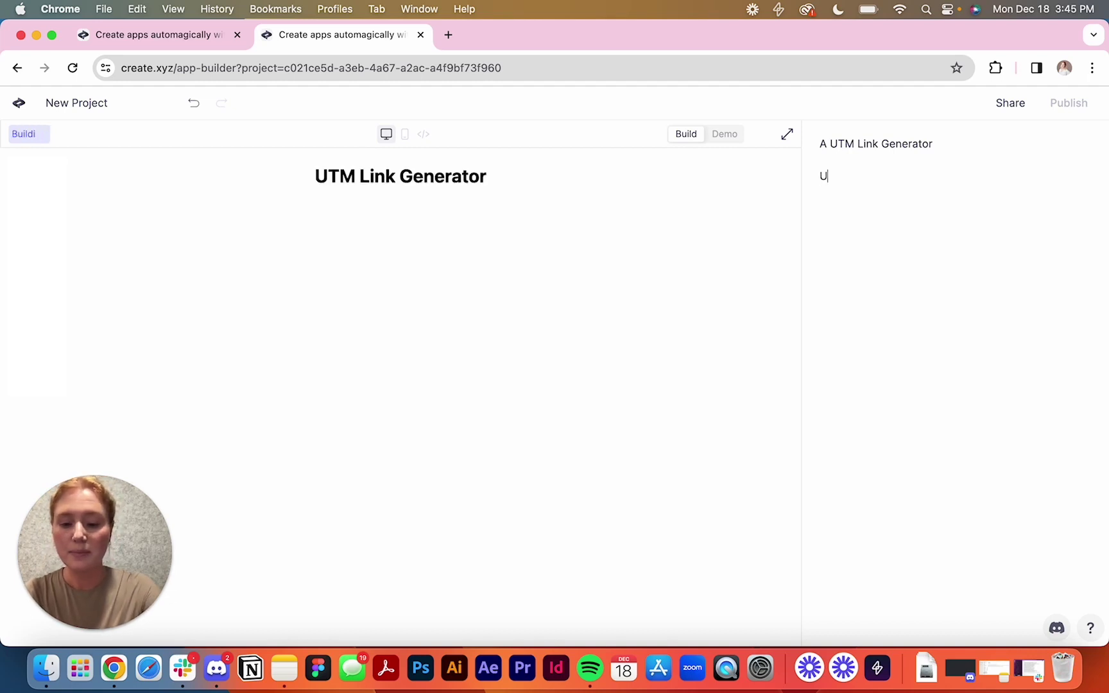
type("ser should be able to in")
type("out")
key("BackSpace")
key("BackSpace")
key("BackSpace")
type("put ")
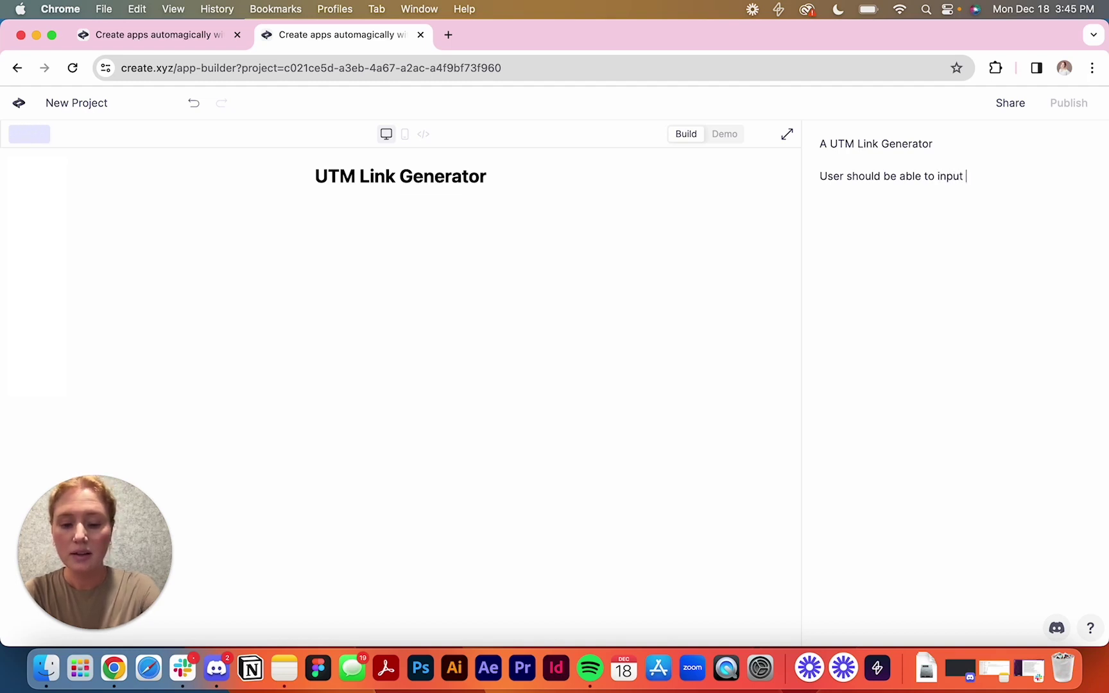
type("different secti")
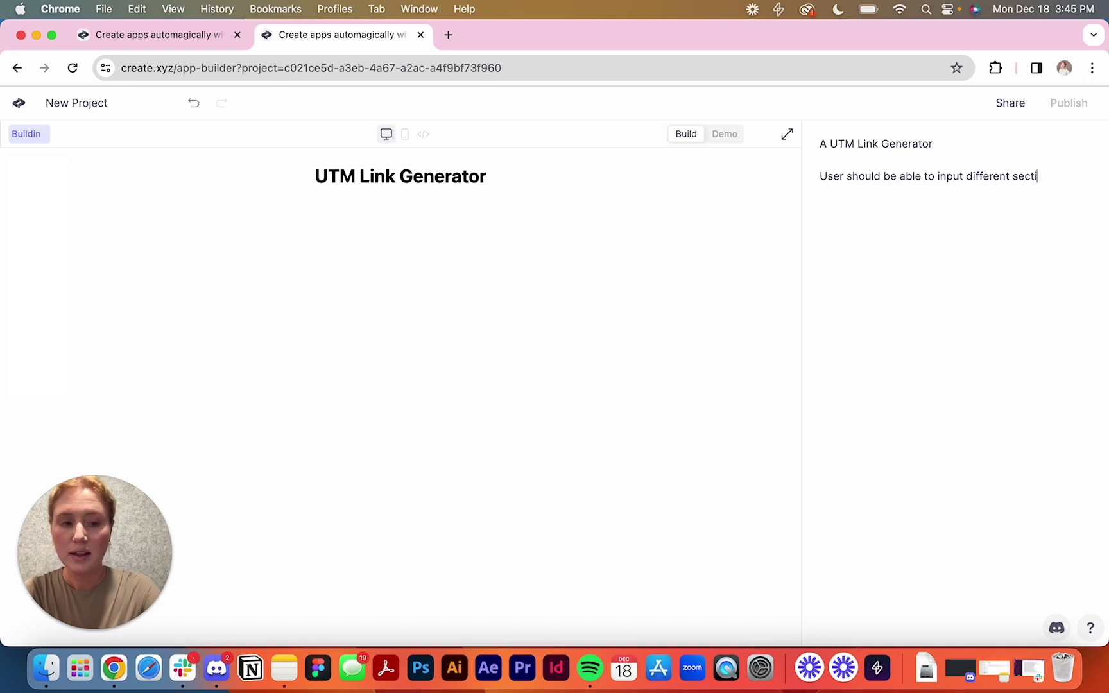
type("ons:")
- List the input sections as bullets under that line: URL, source, medium, campaign, content and term
key("Return")
type("- URL")
key("Return")
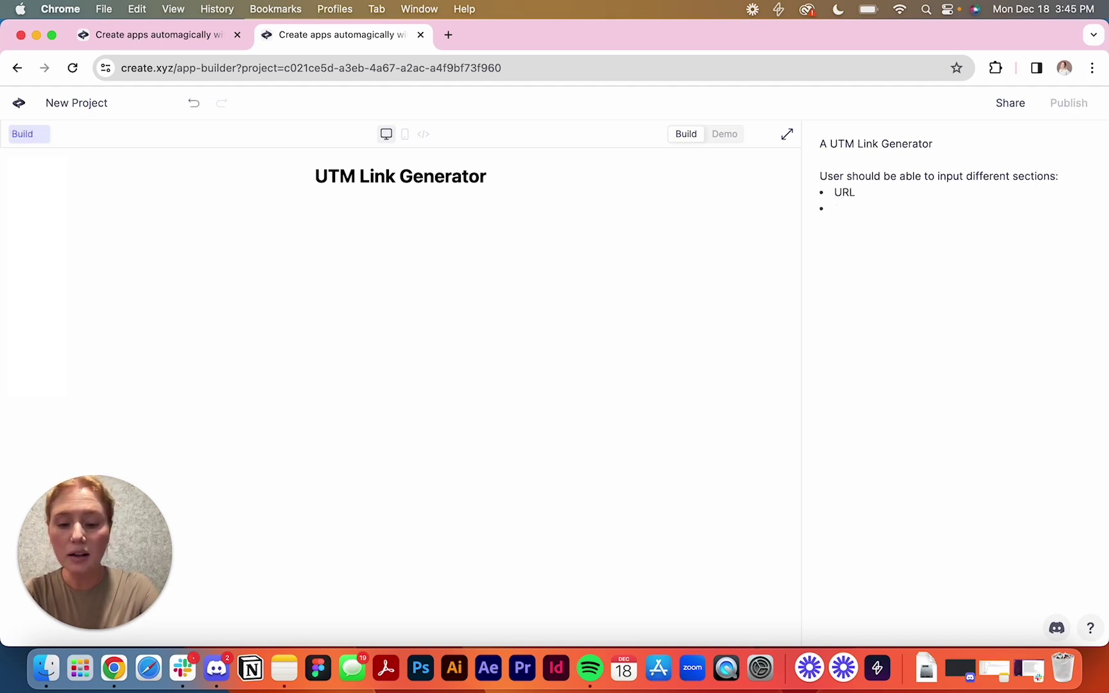
type("source")
key("Return")
type("medium")
key("Return")
type("campaign")
key("Return")
type("content")
key("Return")
type("terme")
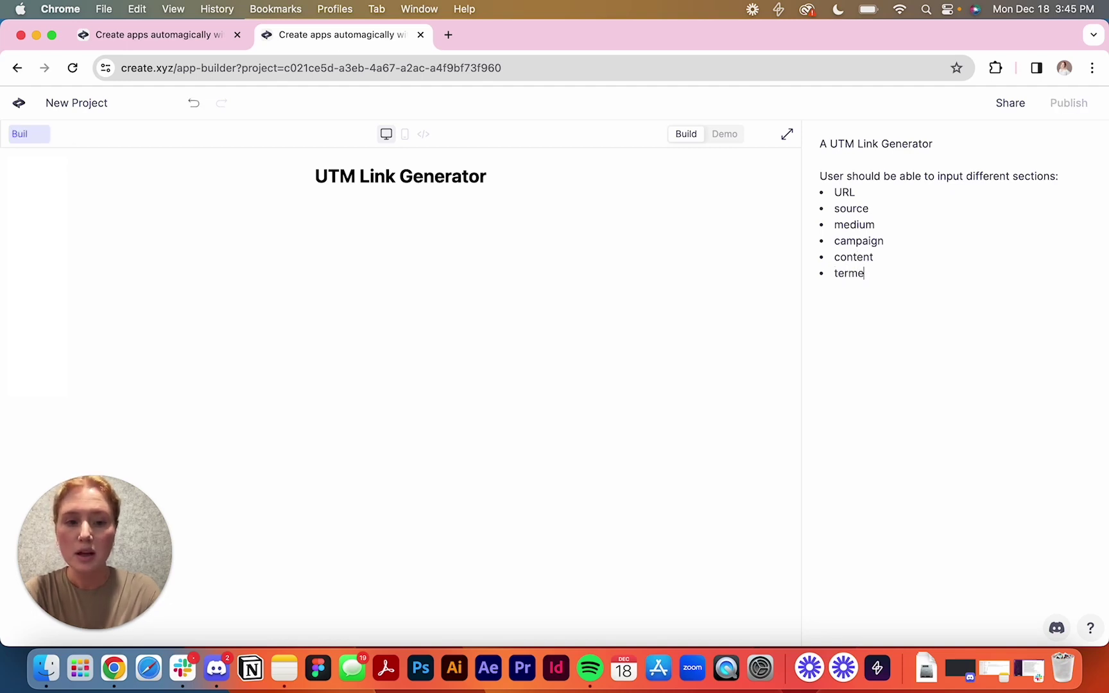
key("BackSpace")
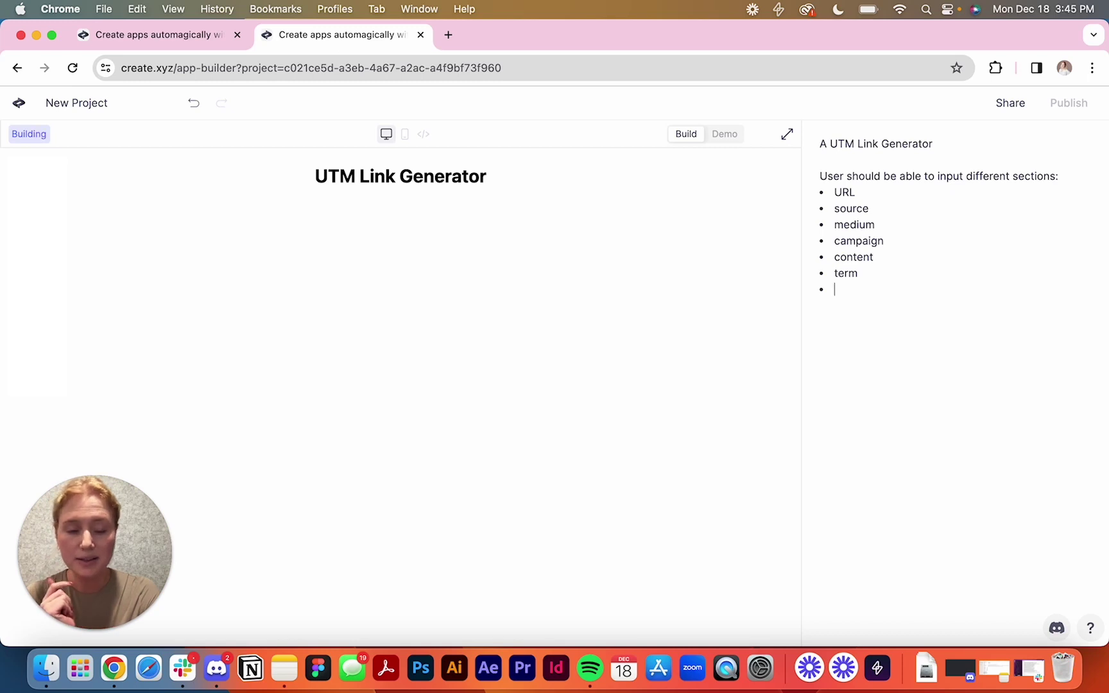
key("Return")
key("Return")
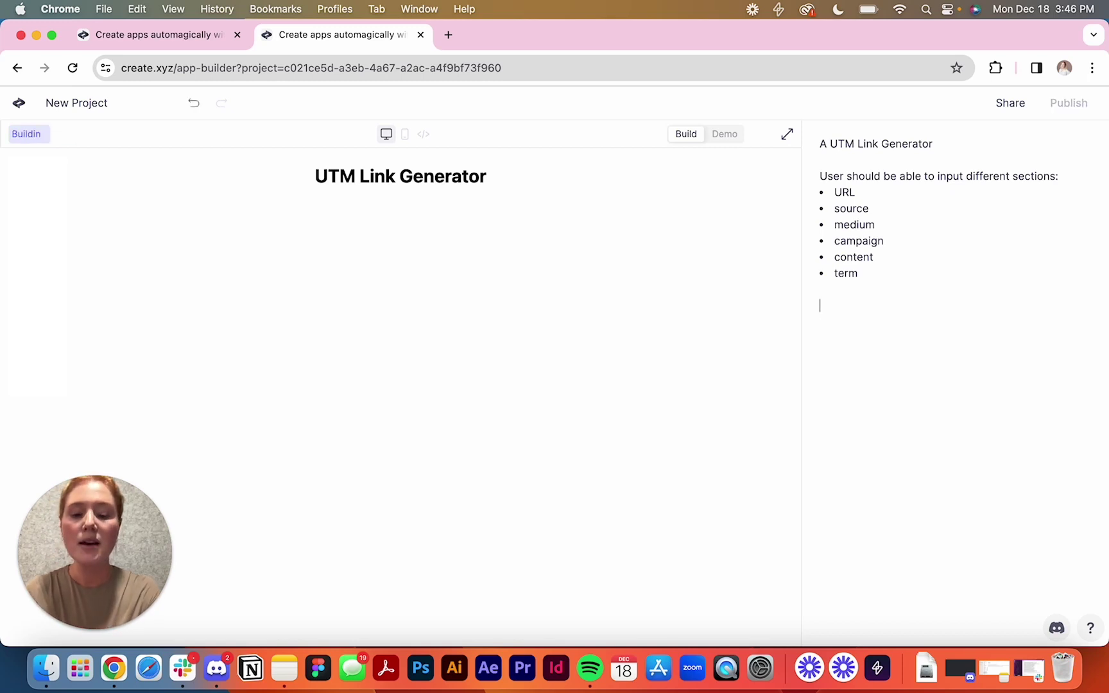
- Add the closing requirement "The user should be able to see the complete UTM, and click a button to copy the UTM"
type("The user ")
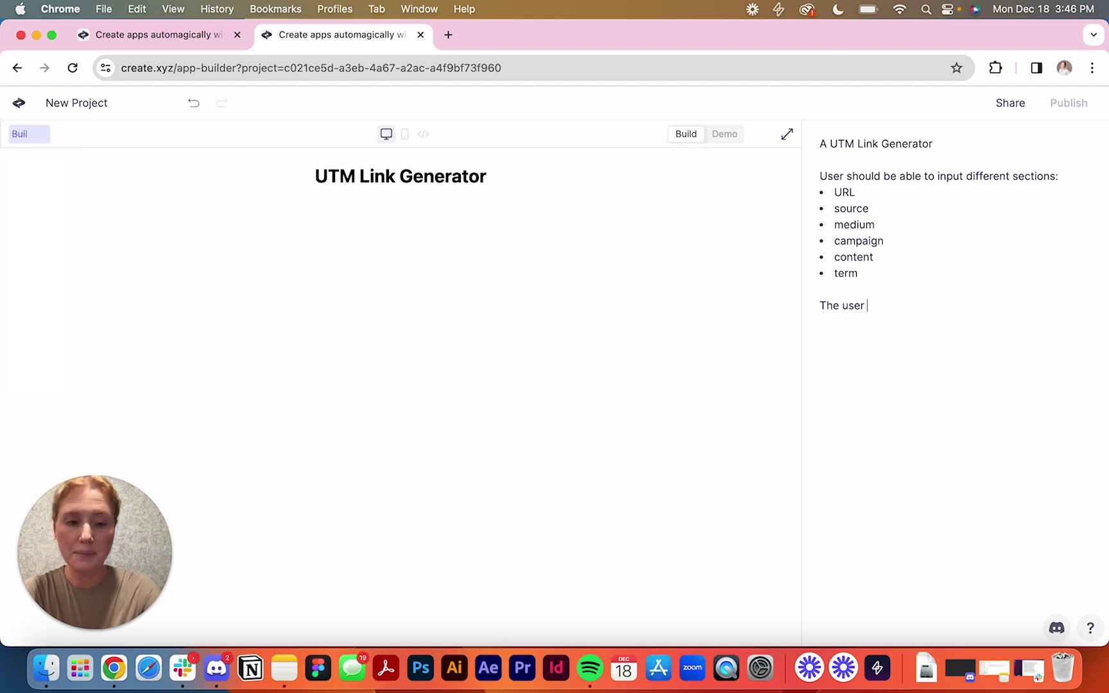
type("should be able to see the co")
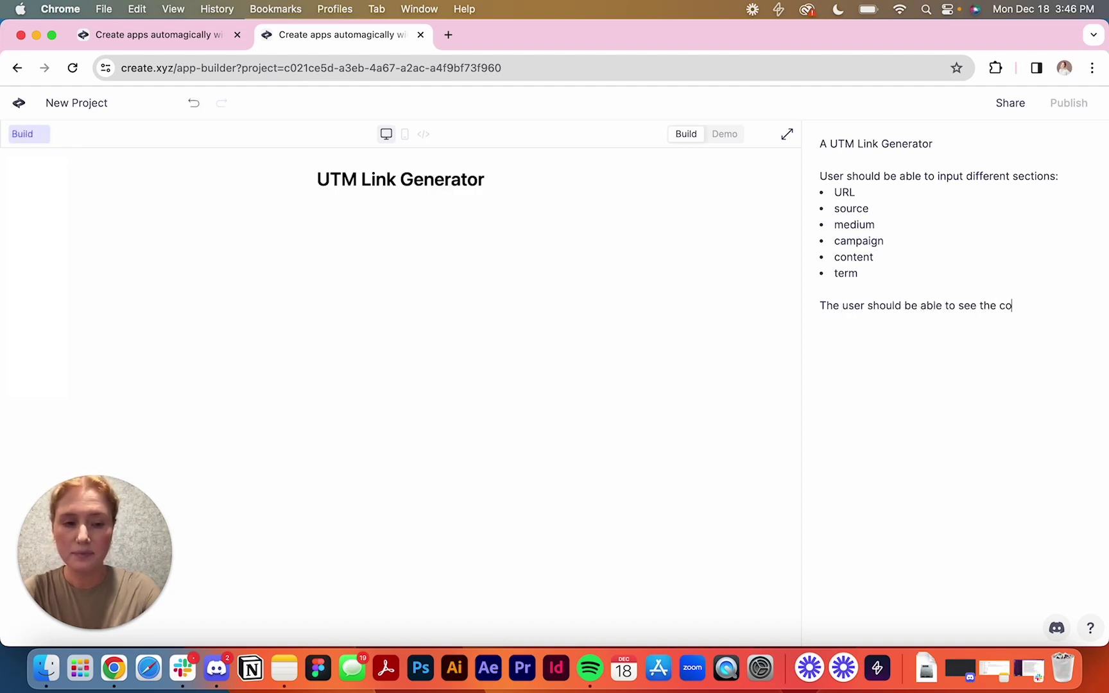
type("mplete UTM")
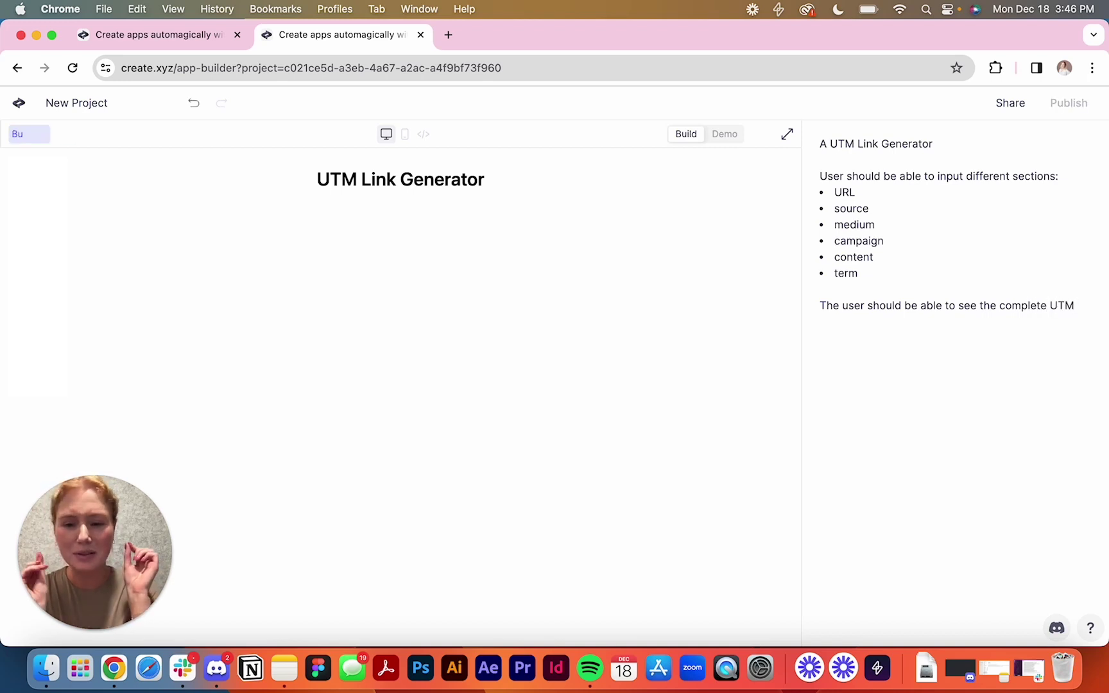
type(", and cli")
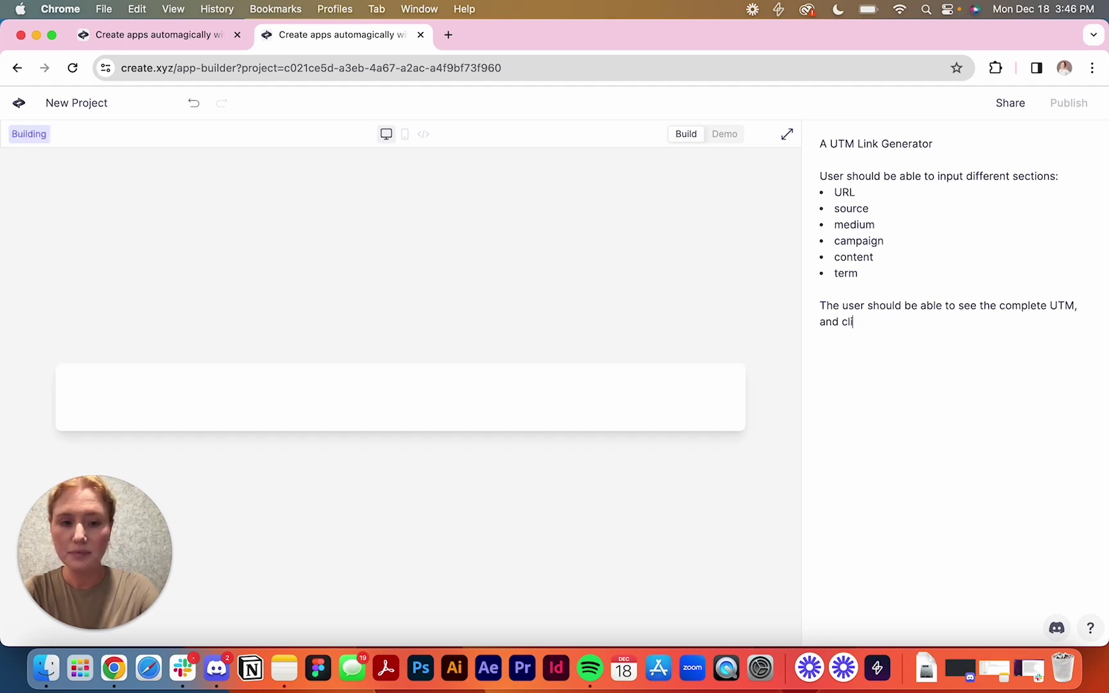
type("ck a button to ")
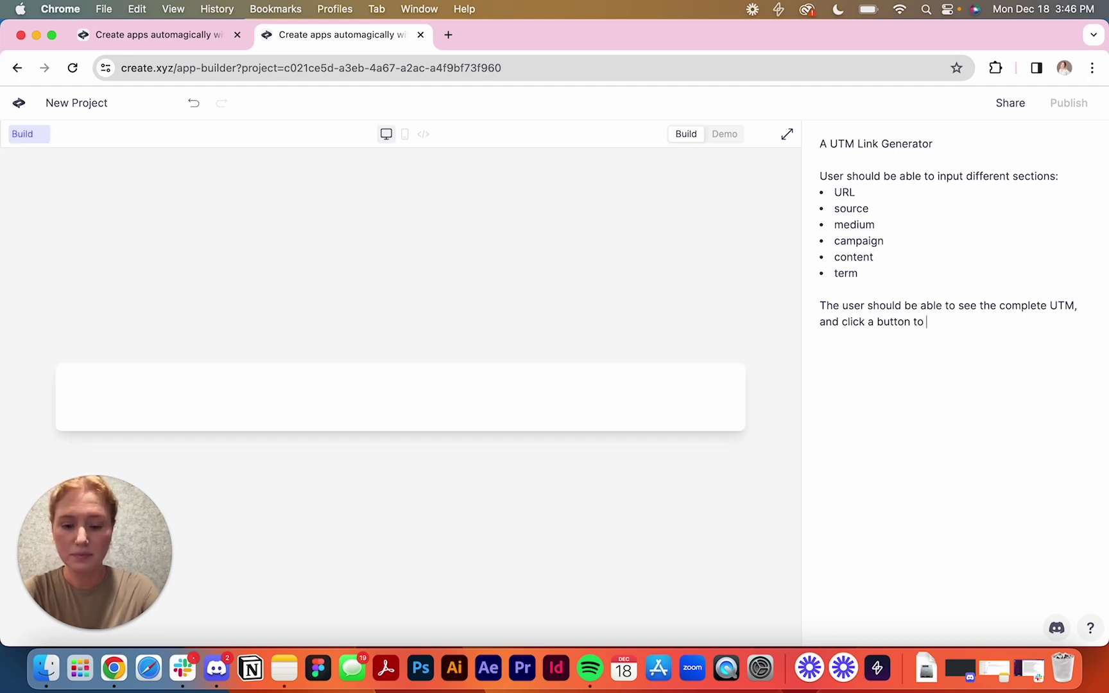
type("copy th")
key("BackSpace")
key("BackSpace")
key("BackSpace")
key("BackSpace")
type("y the ")
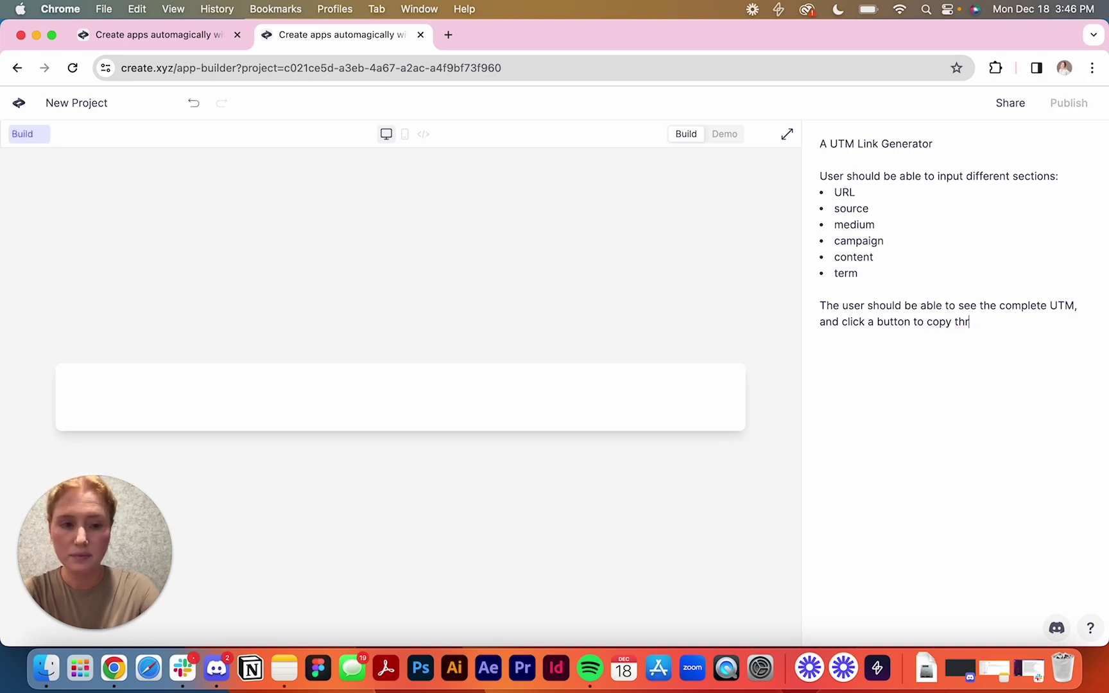
type("UTM")
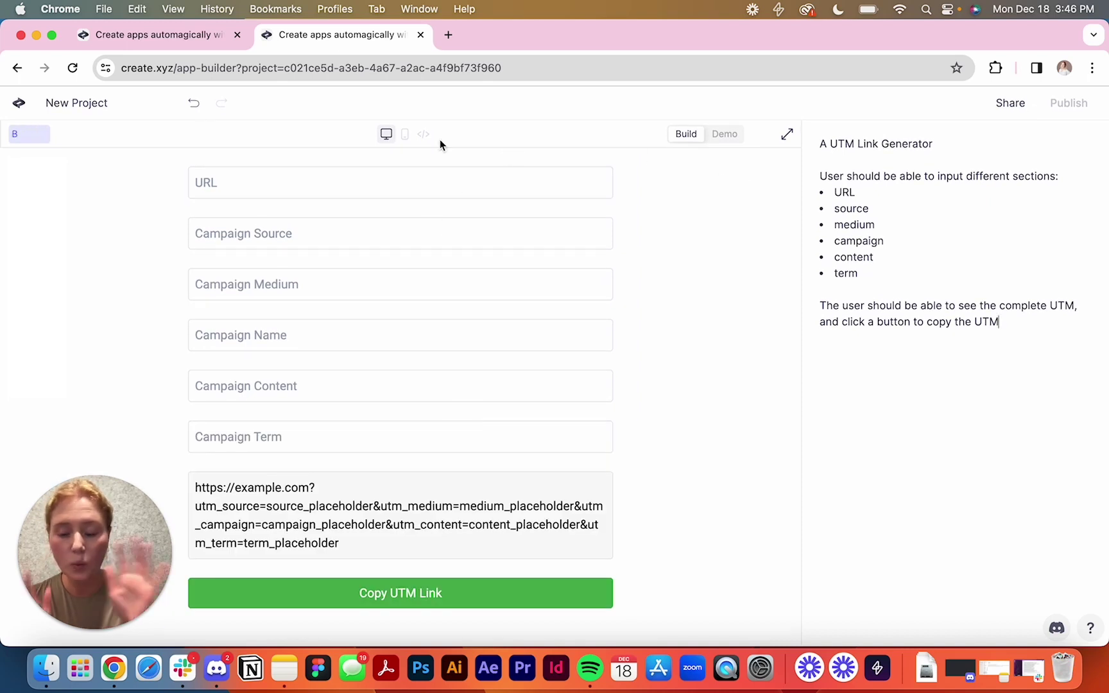
- Check the app's mobile preview and its generated React code, ending on the desktop preview
left_click(405, 136)
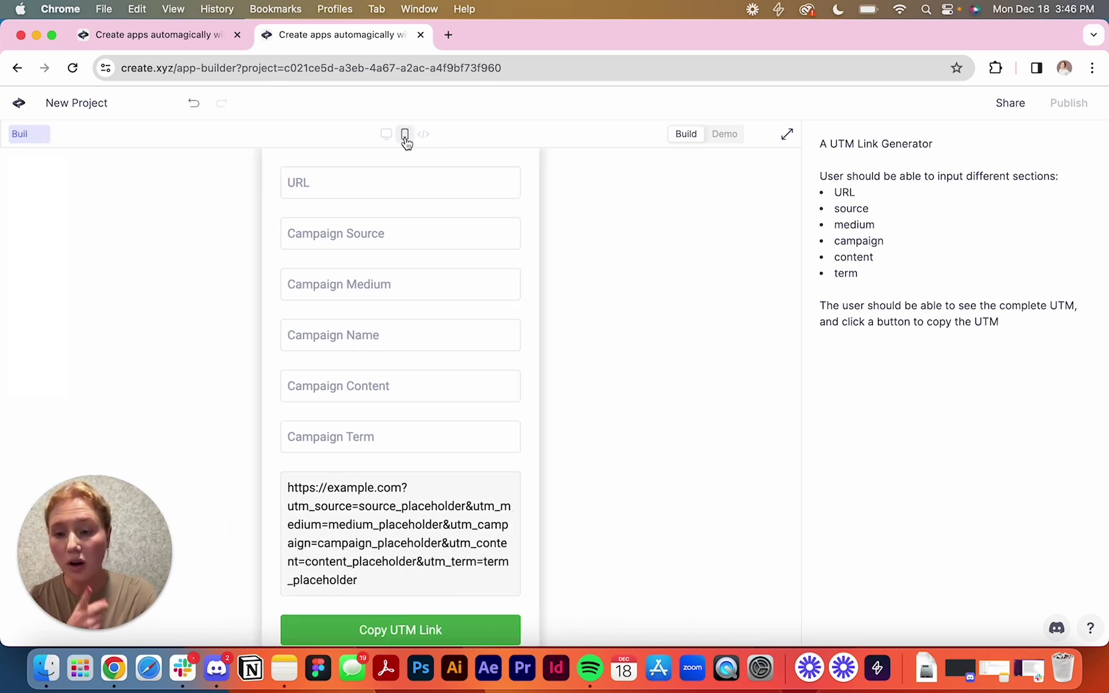
left_click(423, 134)
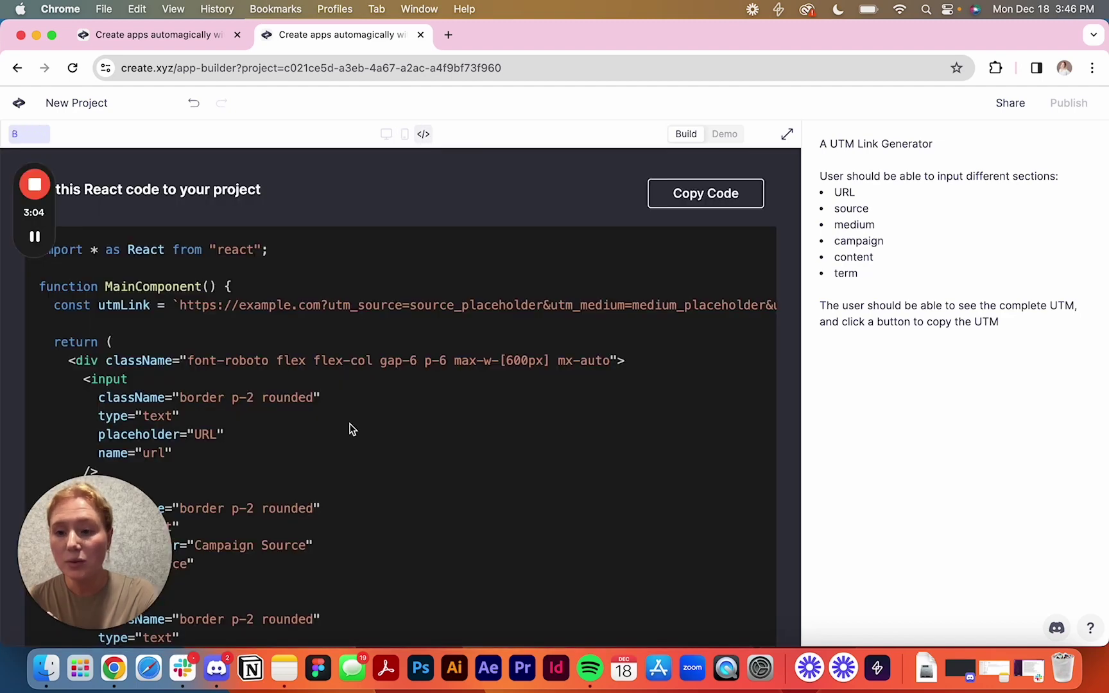
scroll(351, 427, "down", 1)
scroll(351, 429, "down", 10)
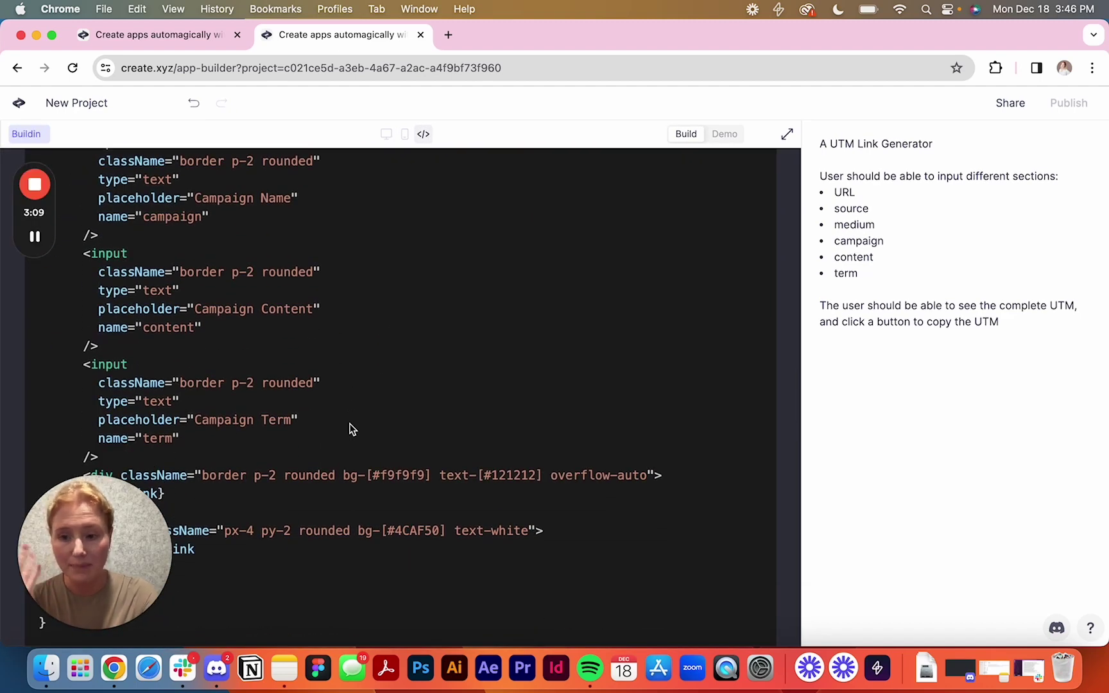
scroll(351, 429, "up", 10)
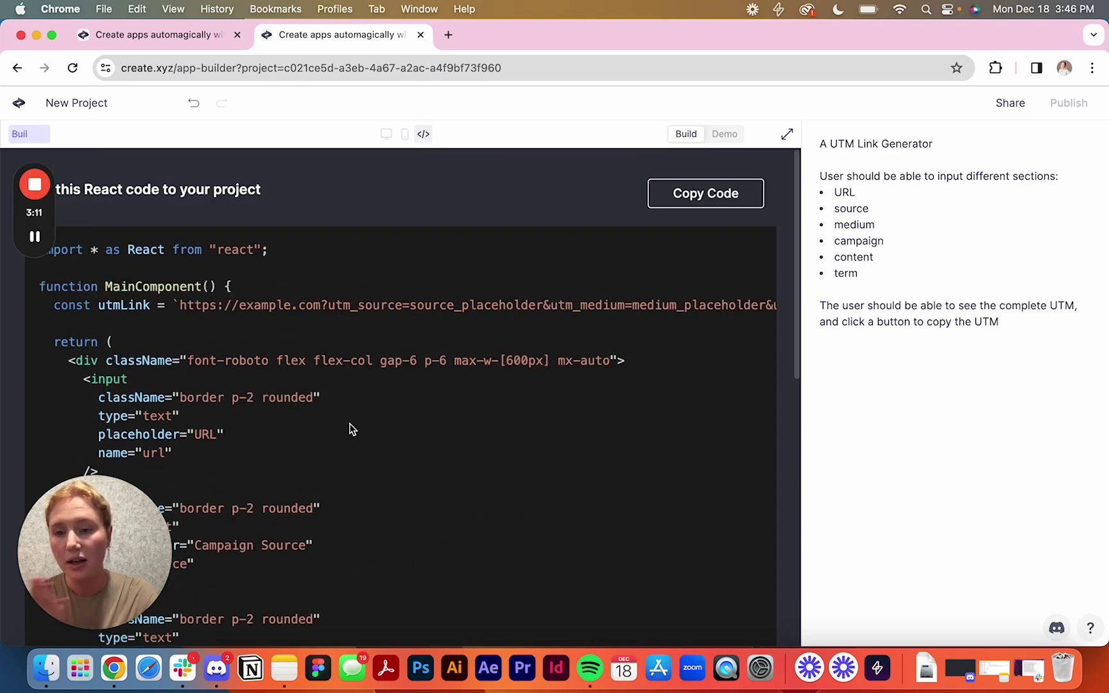
left_click(385, 134)
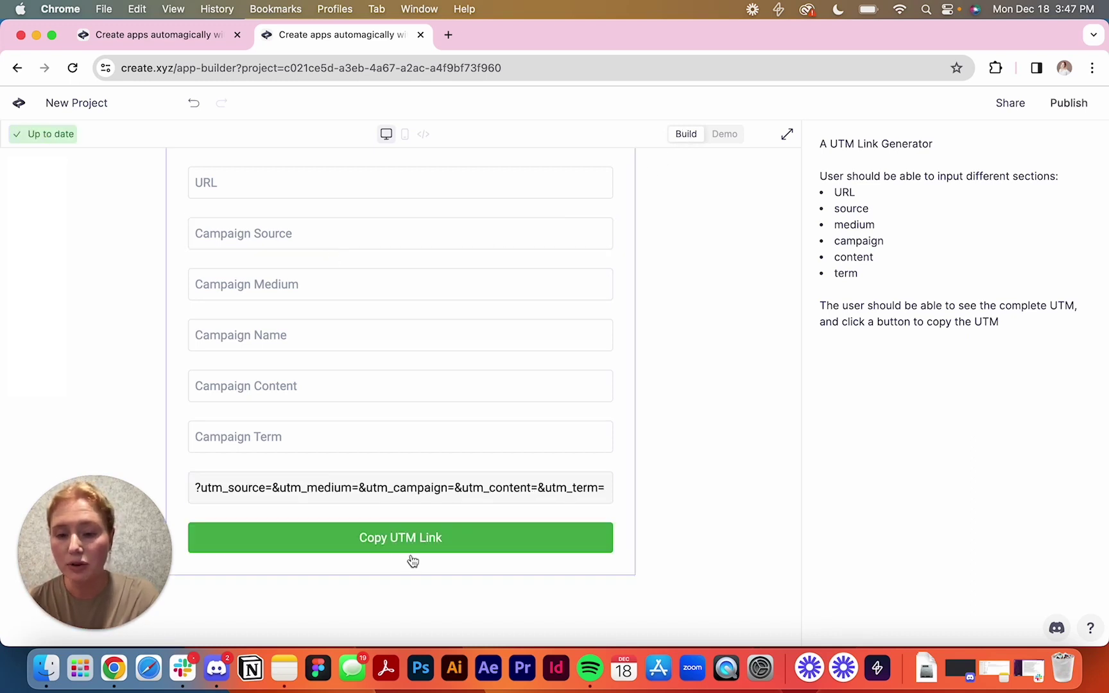
- Switch the app preview from Build to Demo mode and check it expanded to full width
left_click(409, 543)
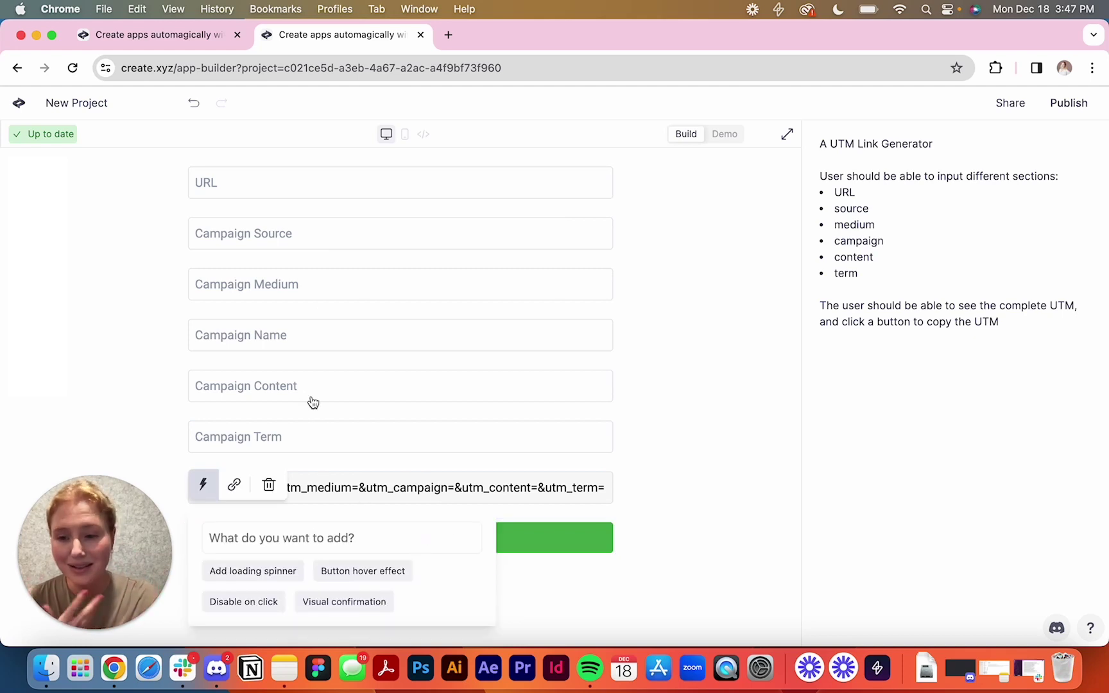
key("Escape")
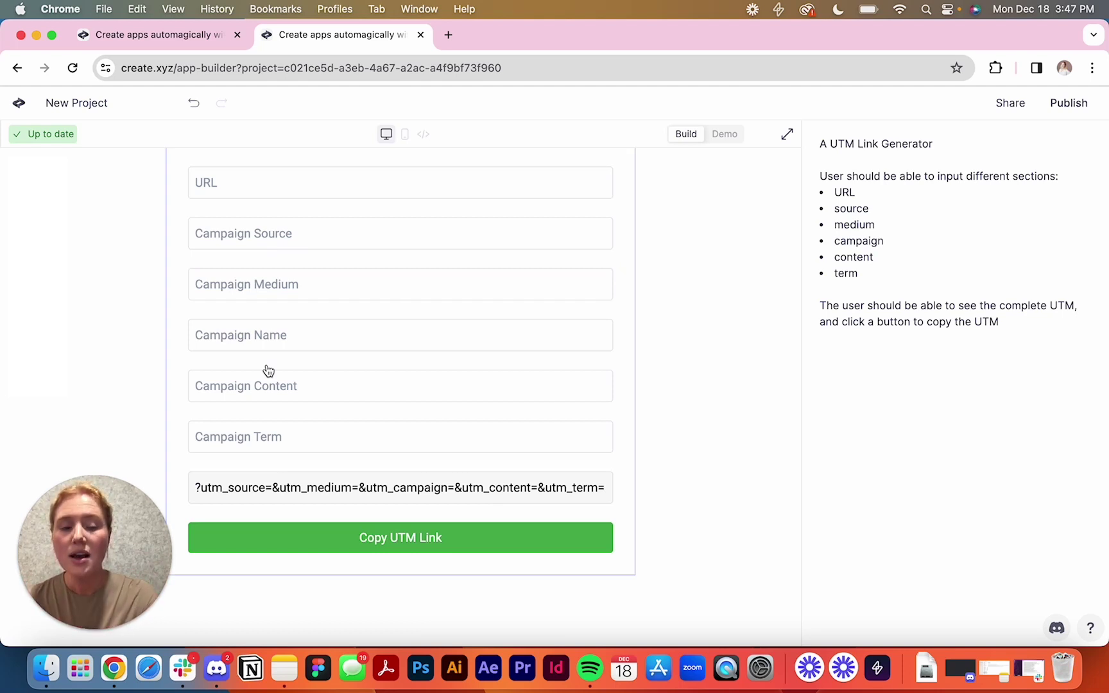
left_click(721, 137)
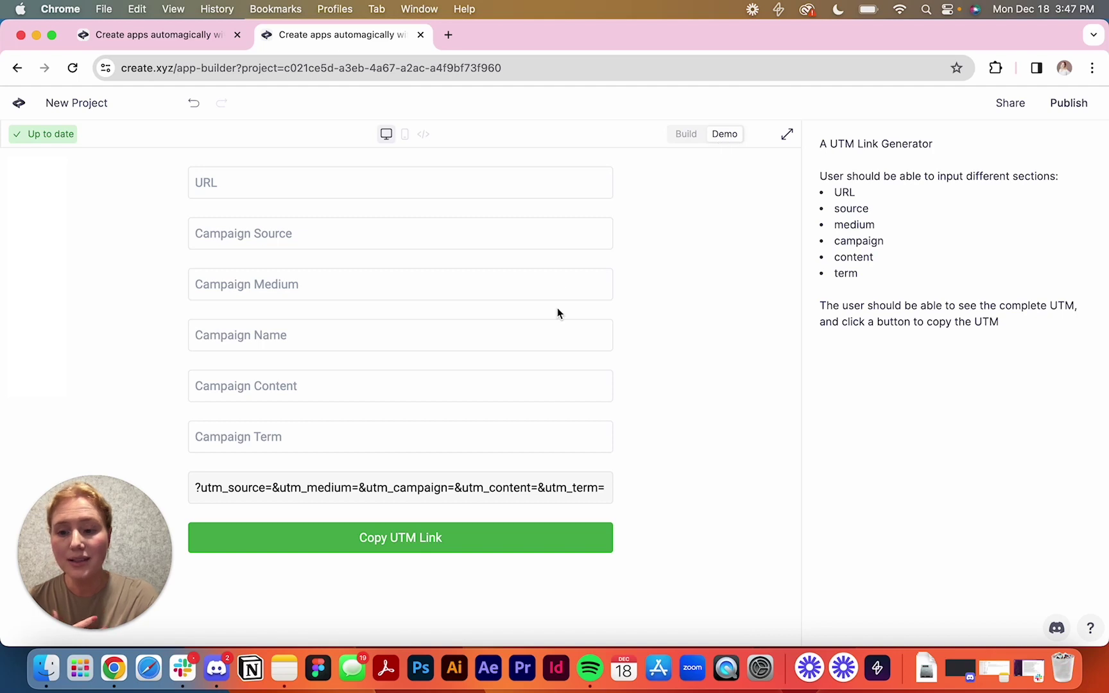
left_click(363, 180)
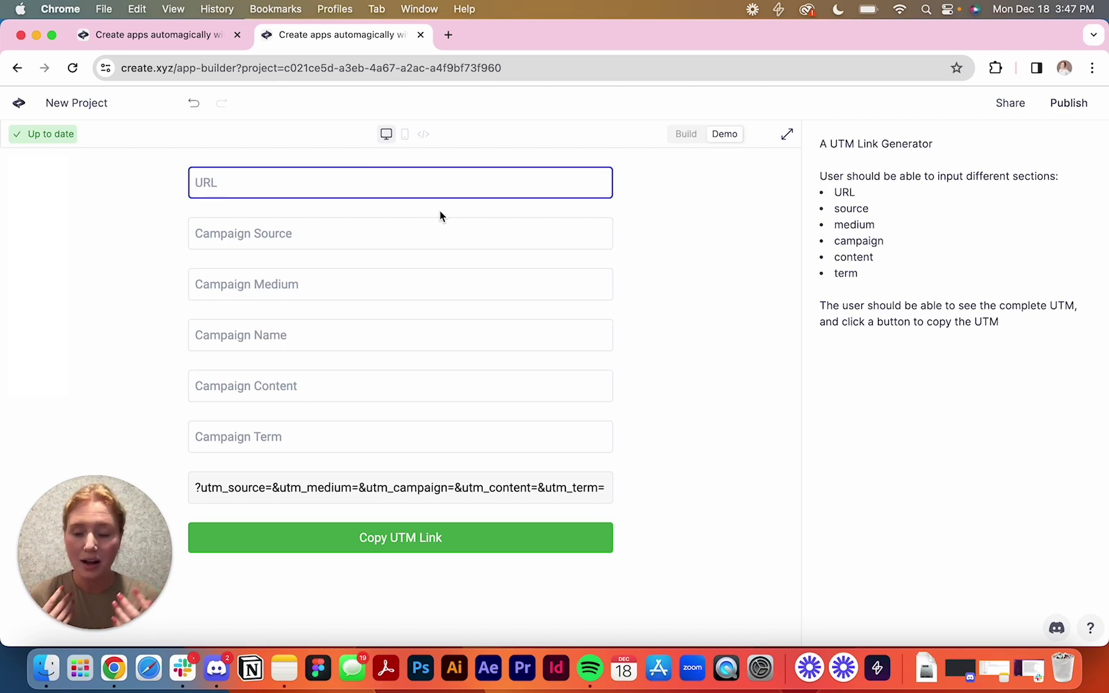
left_click(784, 138)
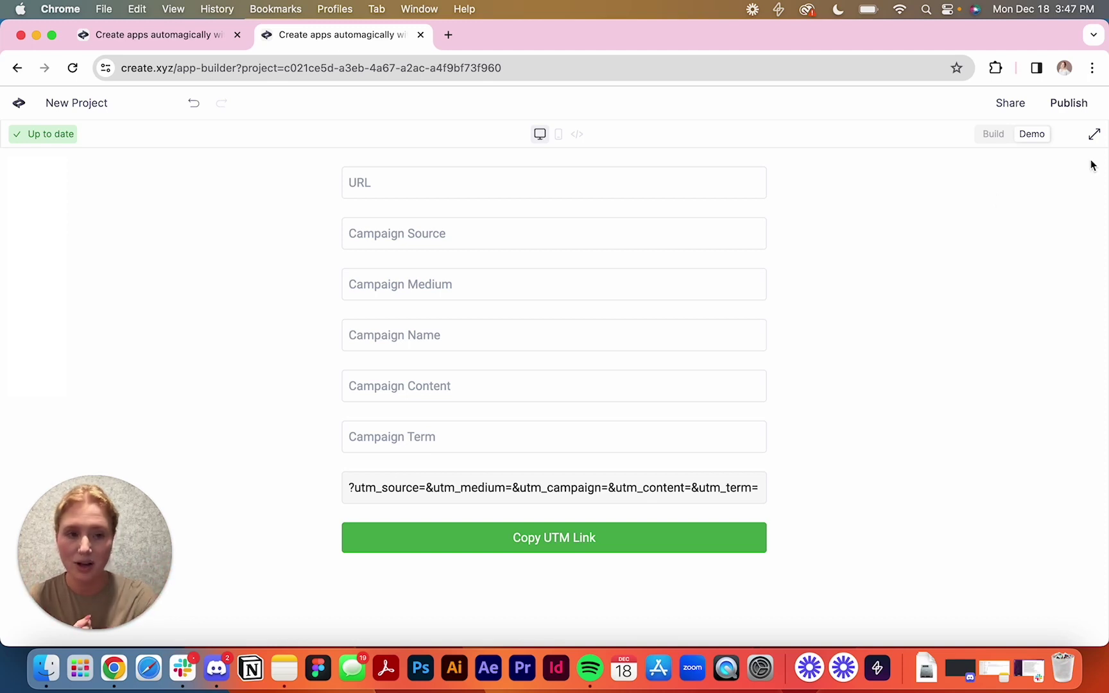
left_click(1092, 136)
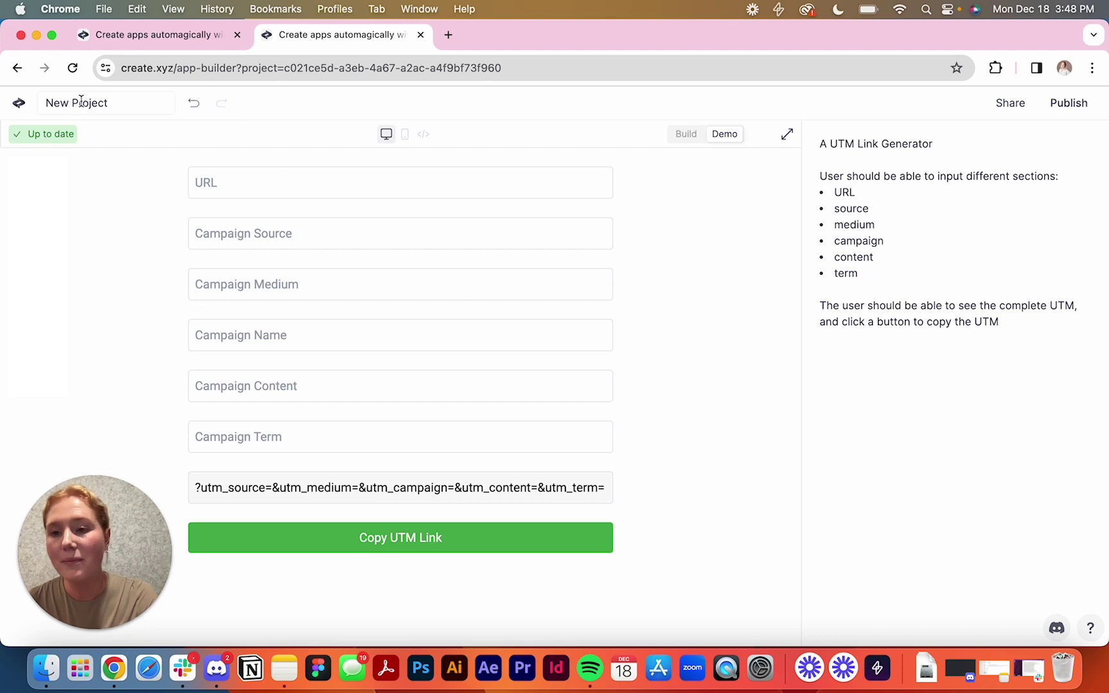
- Rename the project "UTM Link Generator" by copying that phrase from the first line of the spec
left_click_drag(830, 144, 936, 141)
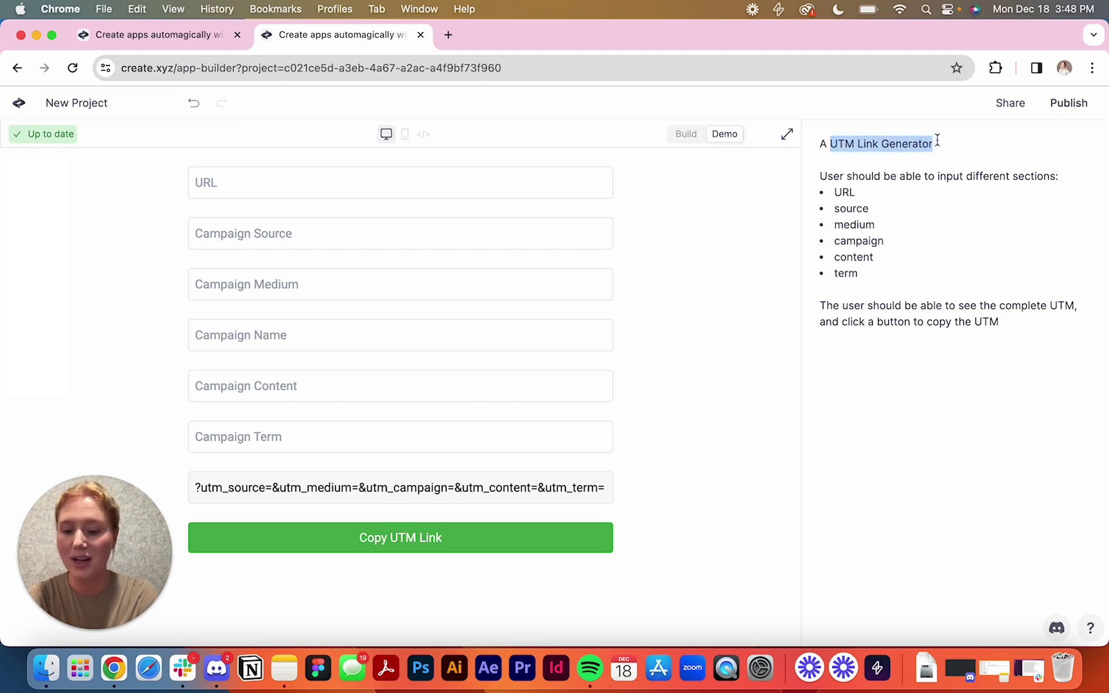
left_click(72, 107)
key("super+v")
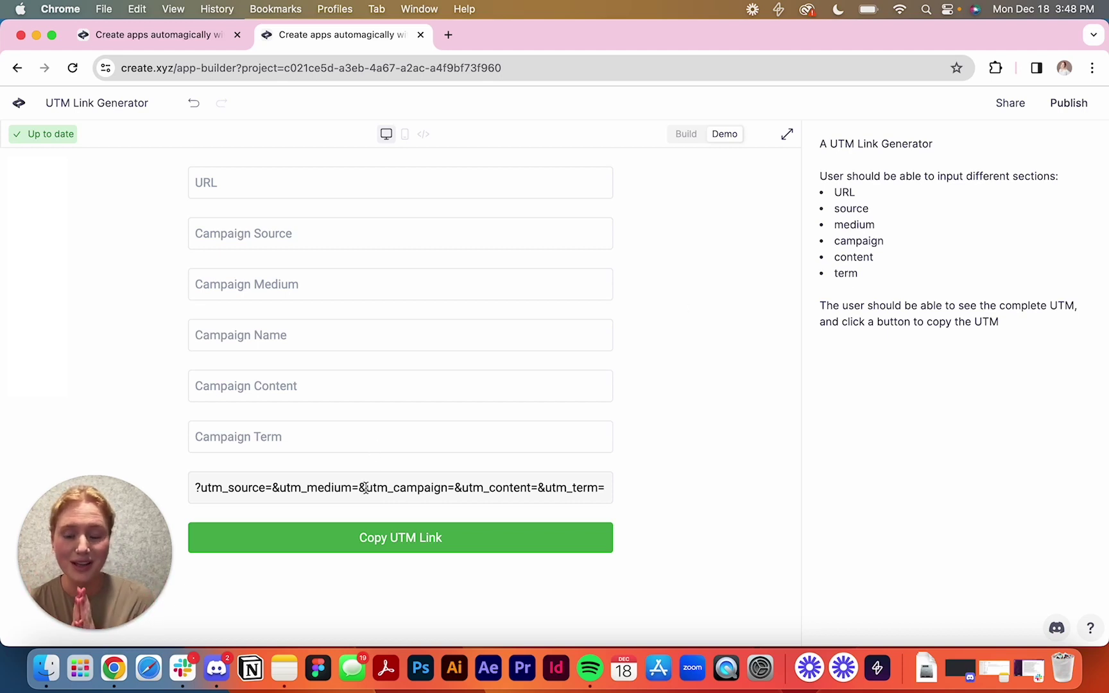
- Fill the demo form with URL create.xyz, campaign source "newsletter" and campaign medium "email"
left_click(249, 195)
type("c")
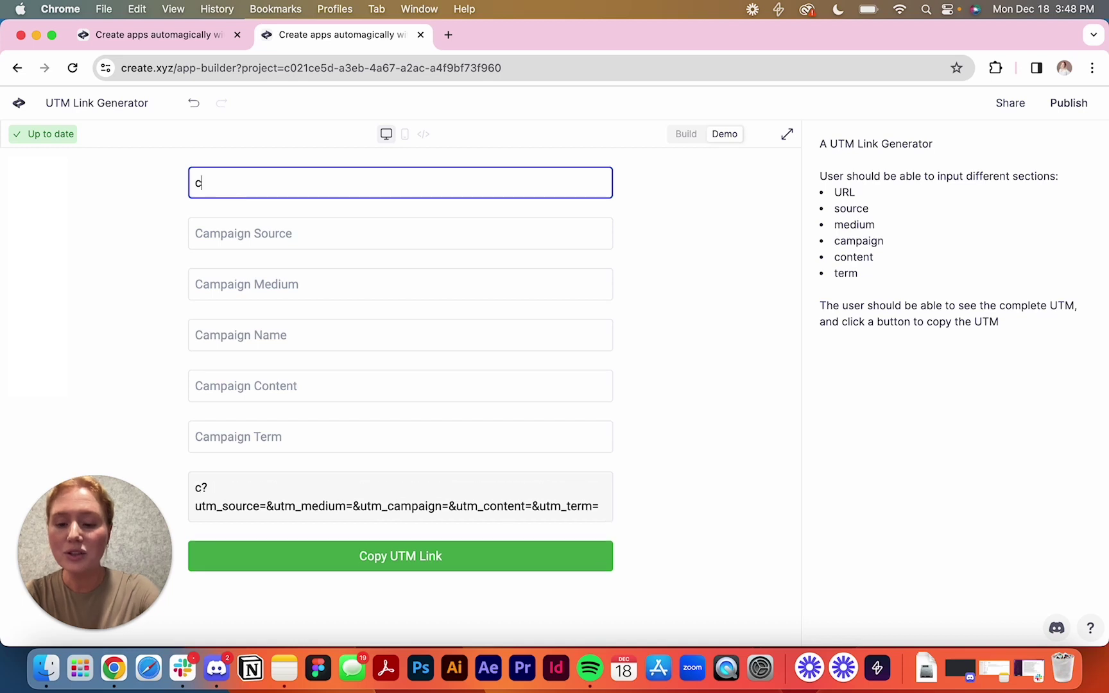
type("reate.xyz")
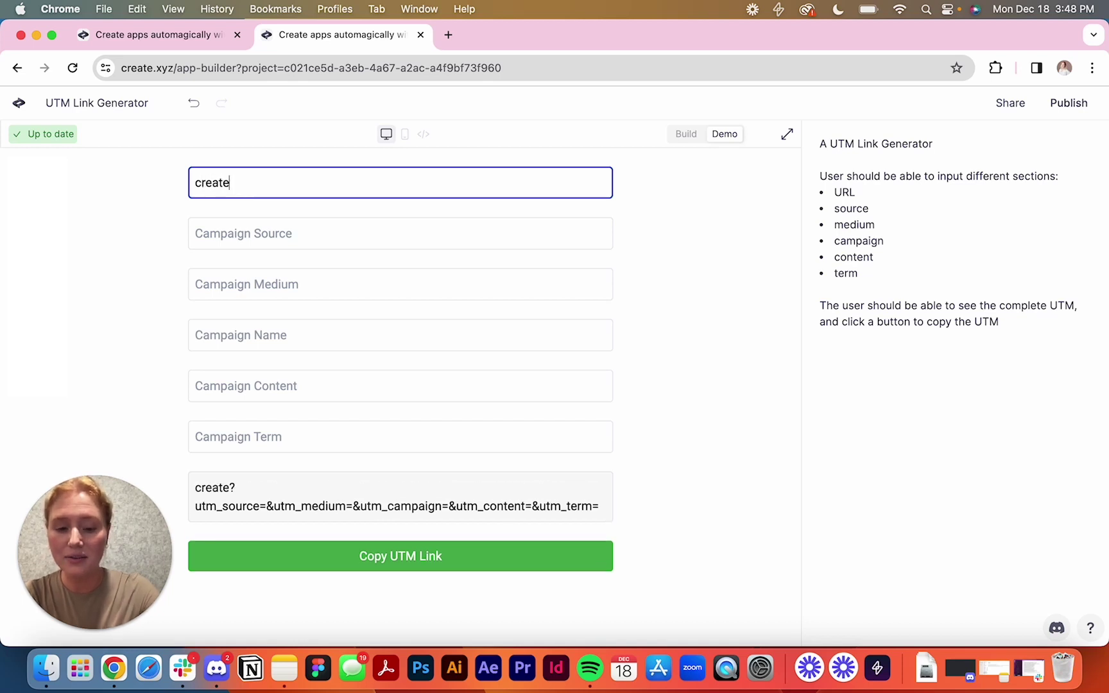
left_click(236, 238)
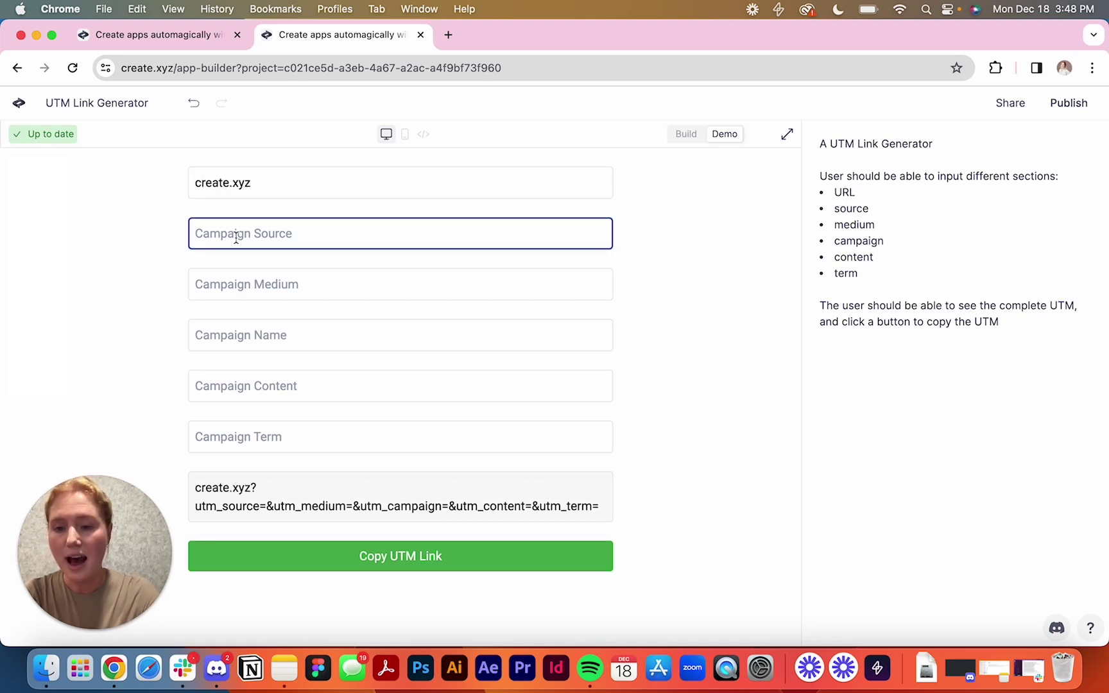
type("n")
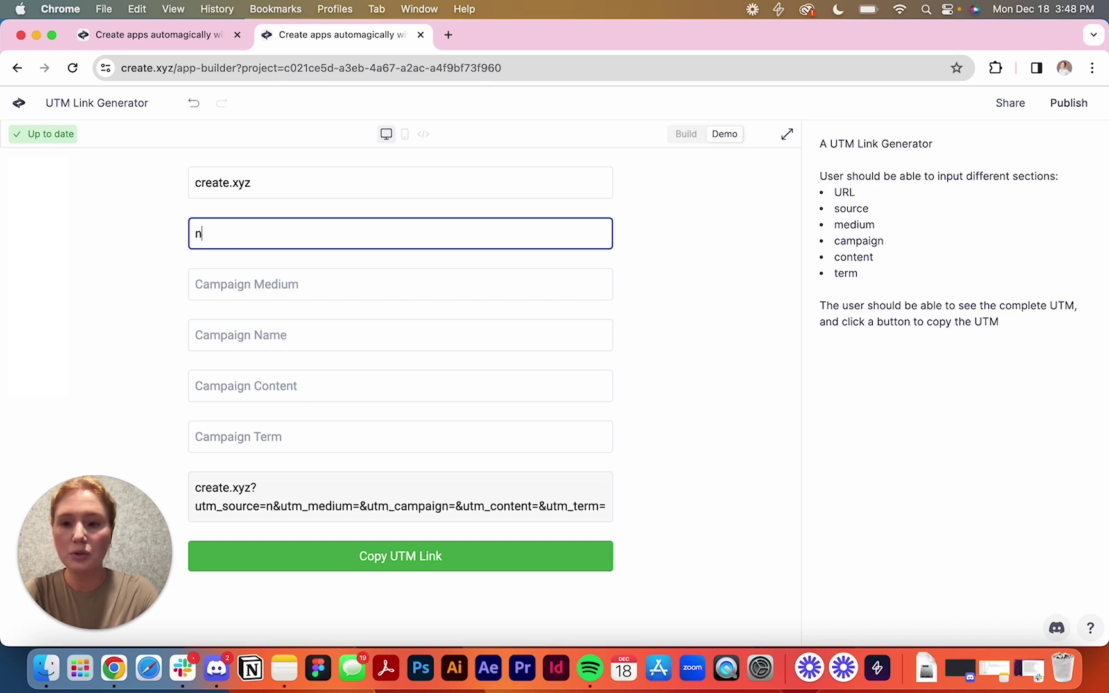
type("ewsletter")
left_click(259, 287)
type("email")
- Enter "hello" as the campaign name, campaign content and campaign term in the demo form
left_click(272, 342)
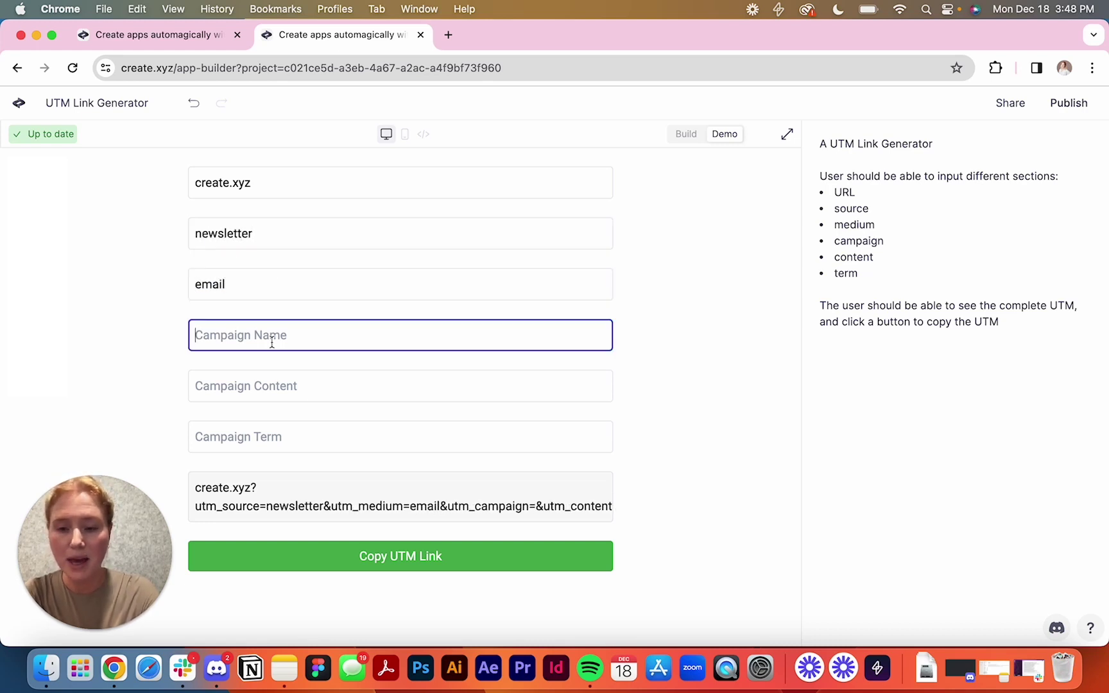
type("hello")
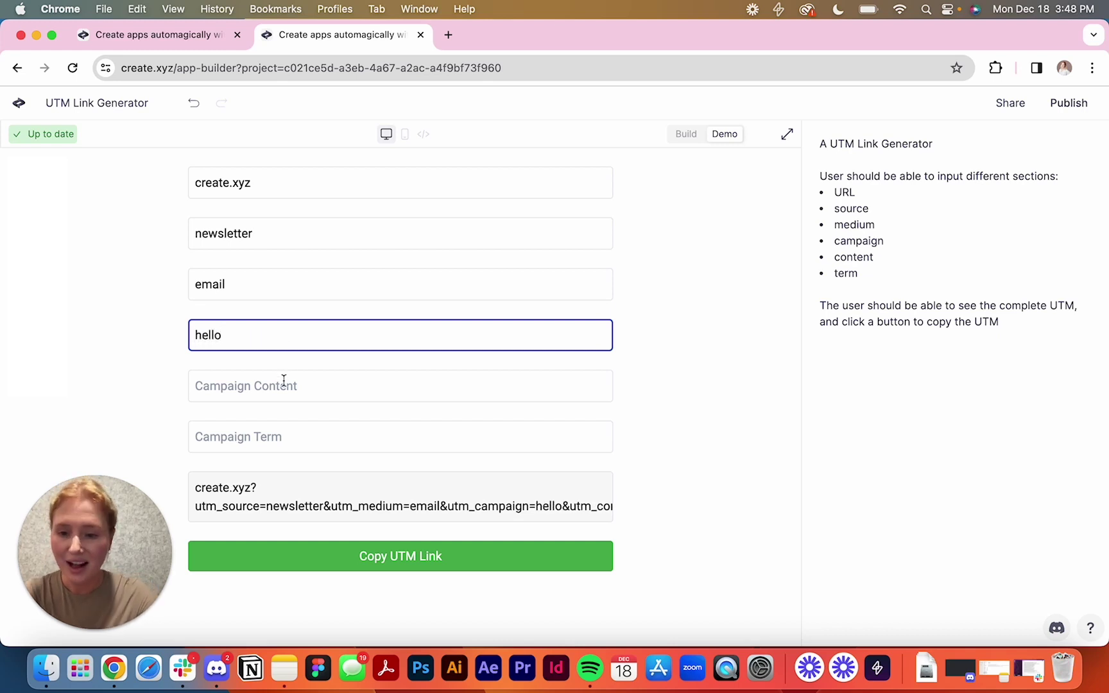
left_click(284, 381)
type("hello")
left_click(316, 436)
type("hello")
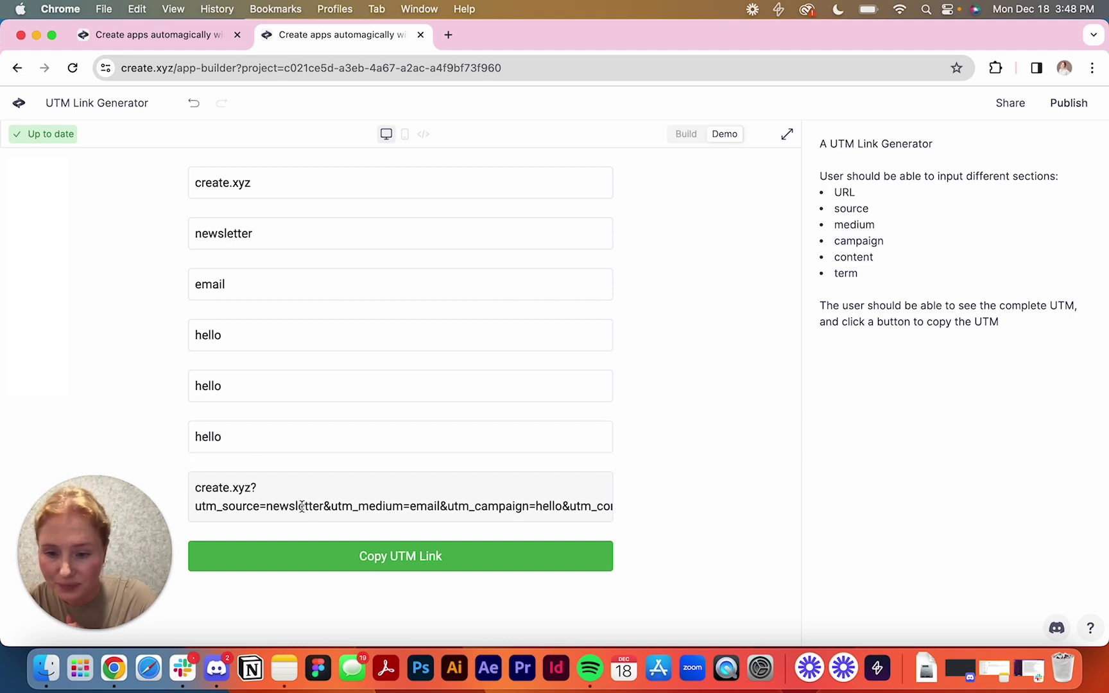
- Examine the generated UTM link along its full length and compare it with the campaign source entry
left_click_drag(300, 505, 626, 515)
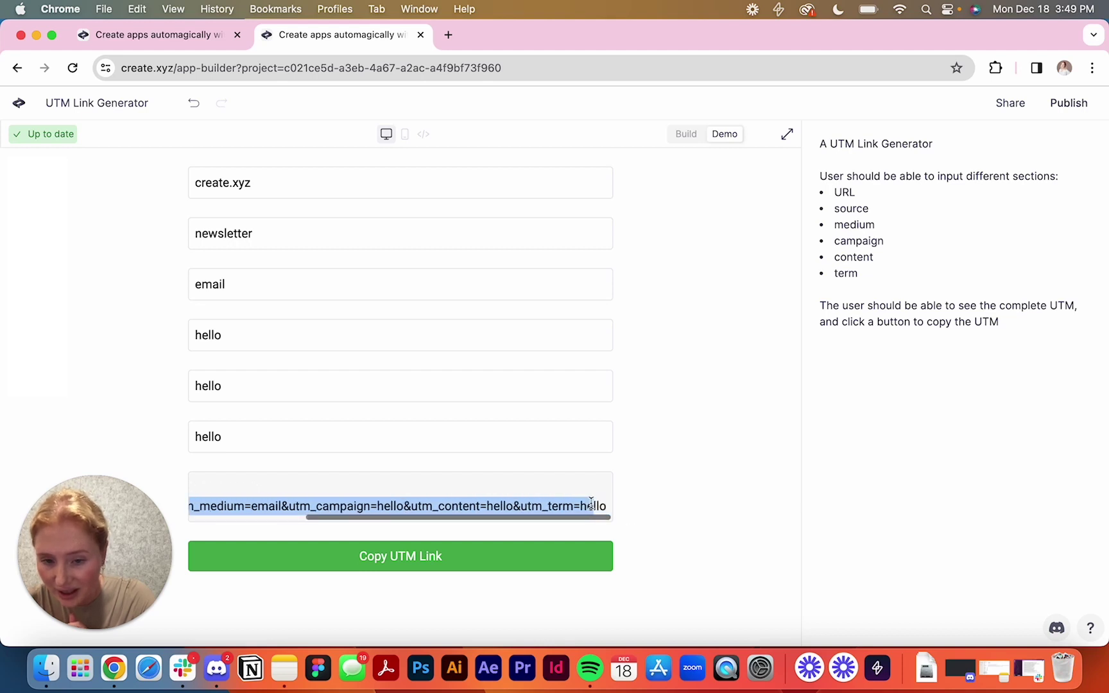
left_click(514, 505)
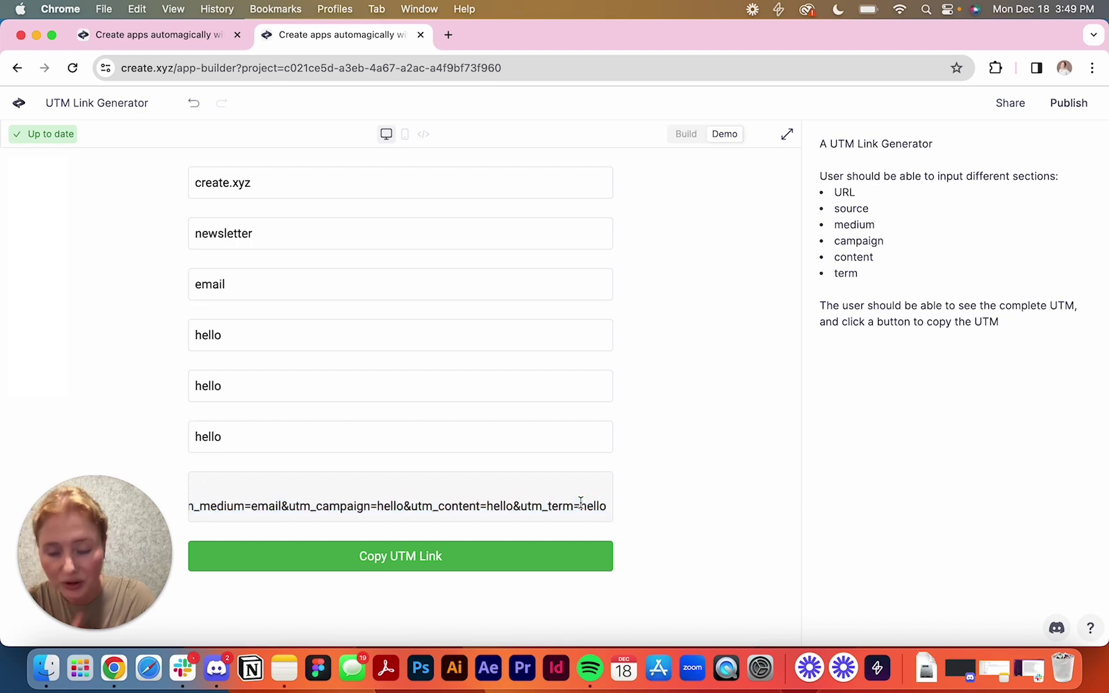
triple_click(495, 504)
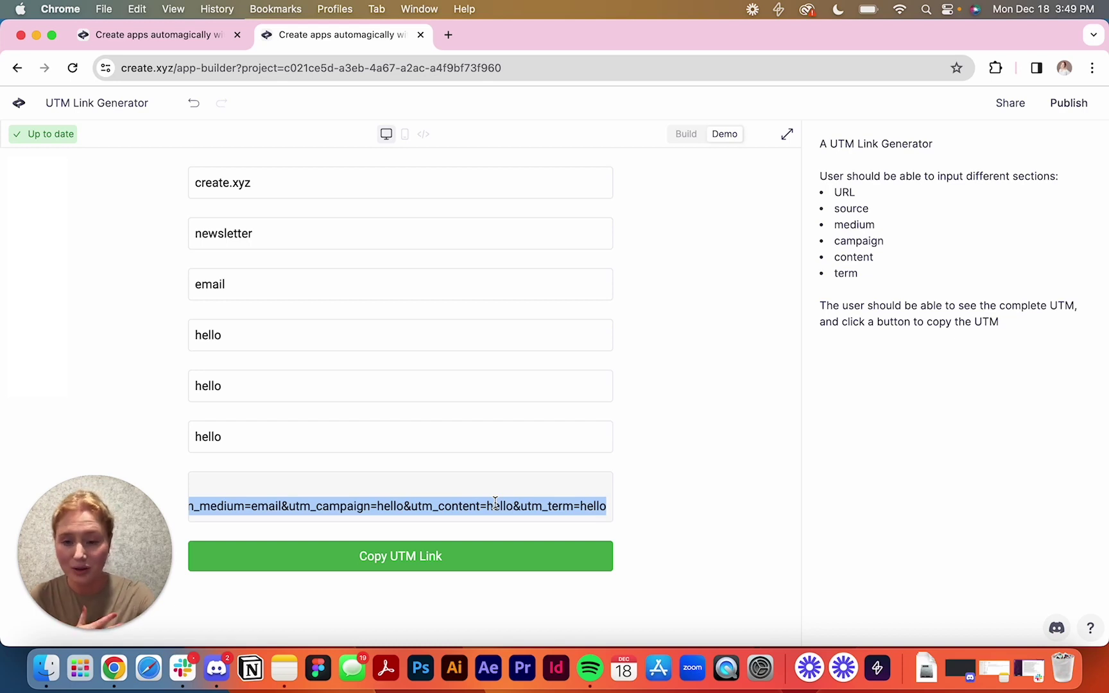
left_click(431, 506)
left_click_drag(421, 506, 178, 505)
left_click(179, 505)
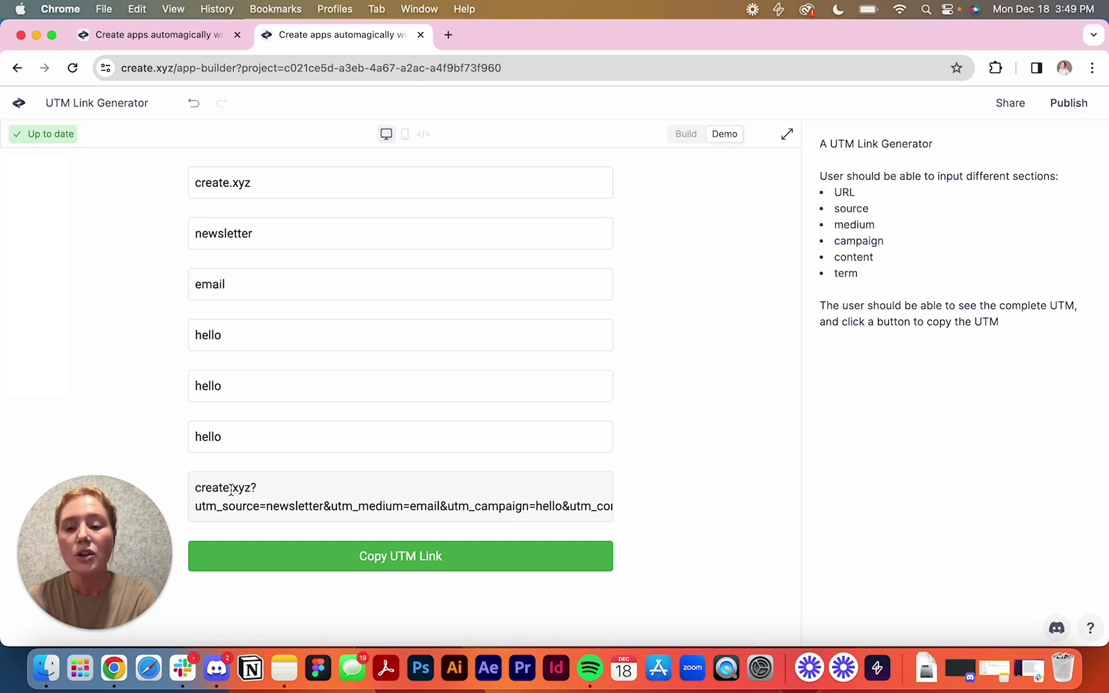
double_click(238, 243)
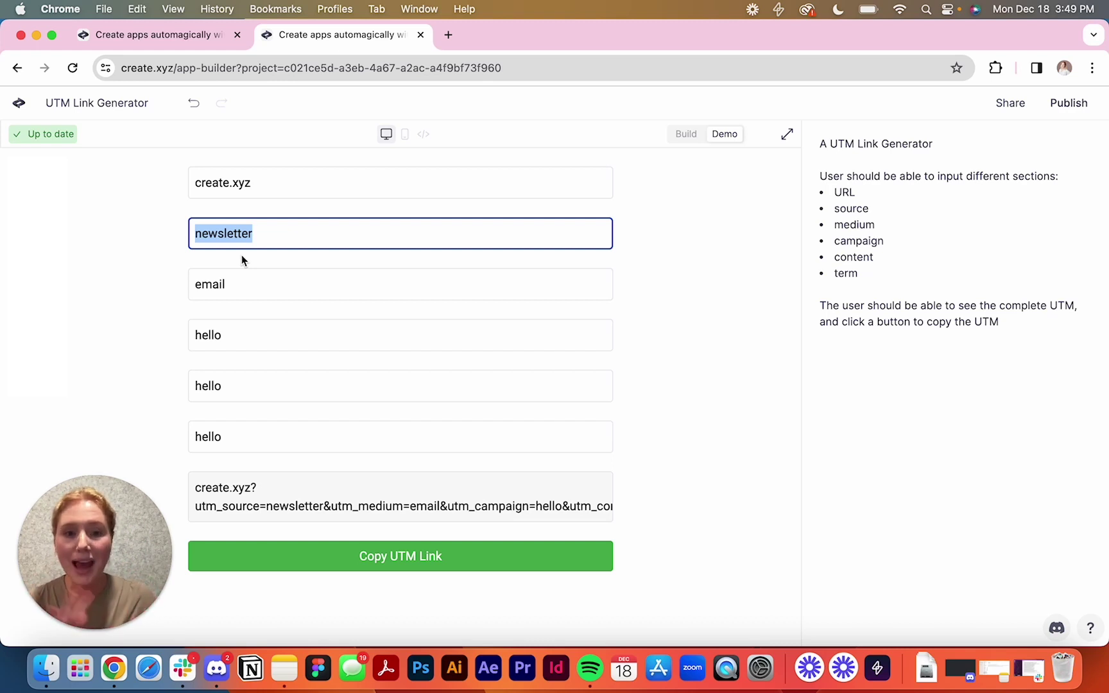
- Extend the source item in the spec with "(dropdown menu: newsletter, twitter, linkedin, blog, tiktok)"
left_click(874, 207)
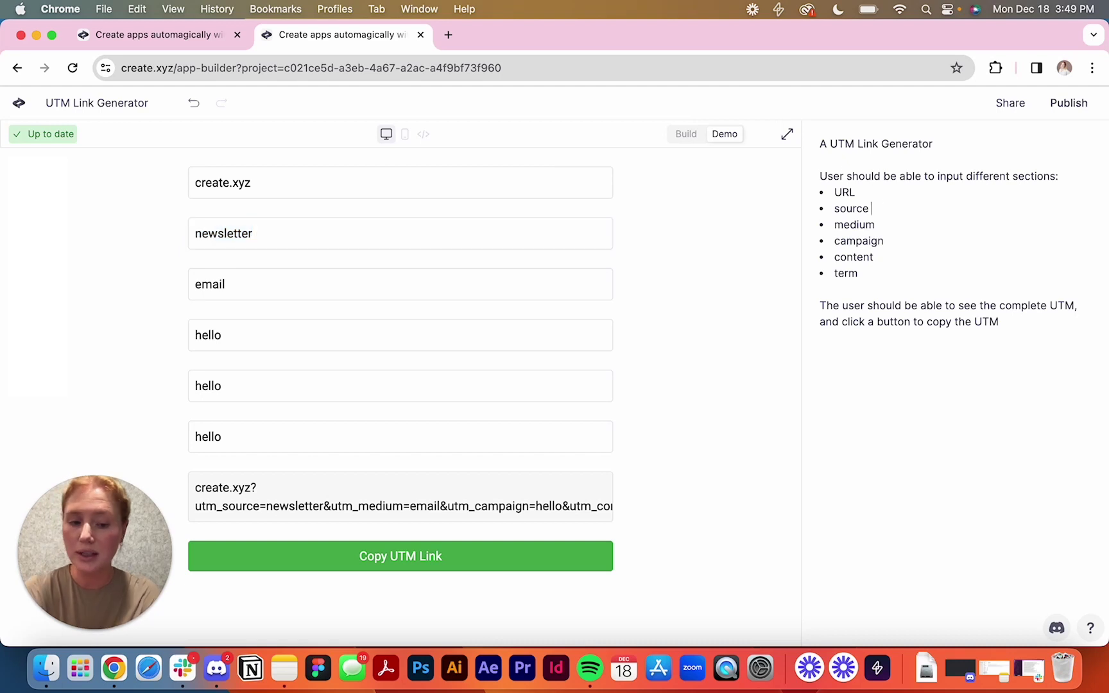
type("(dro")
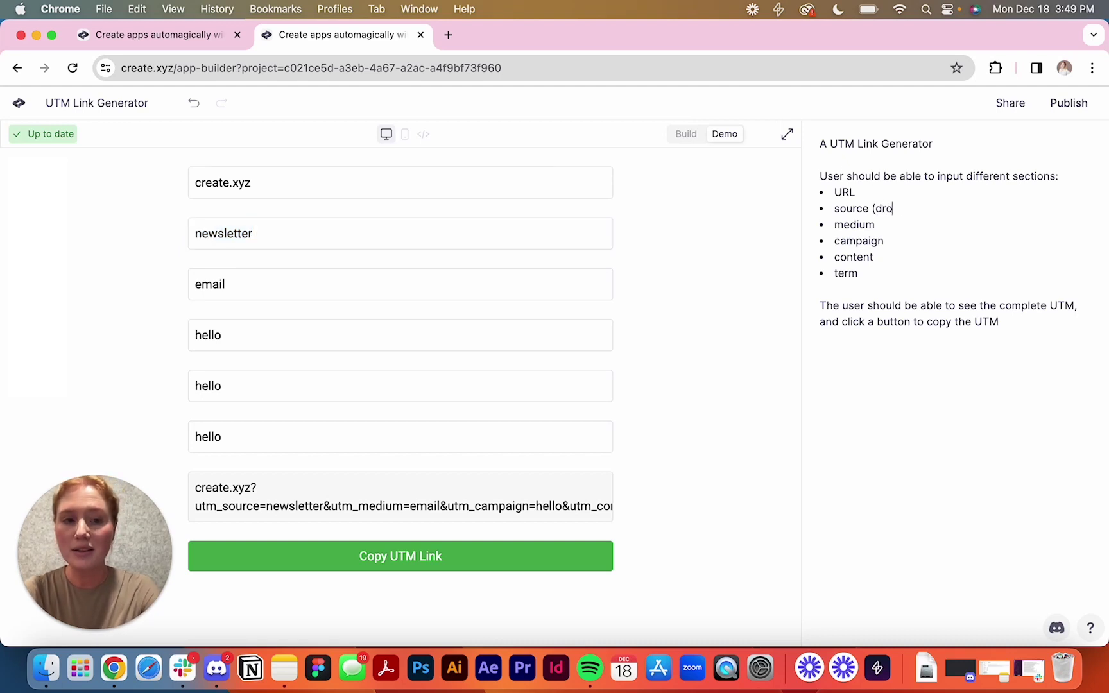
type("pdown menu")
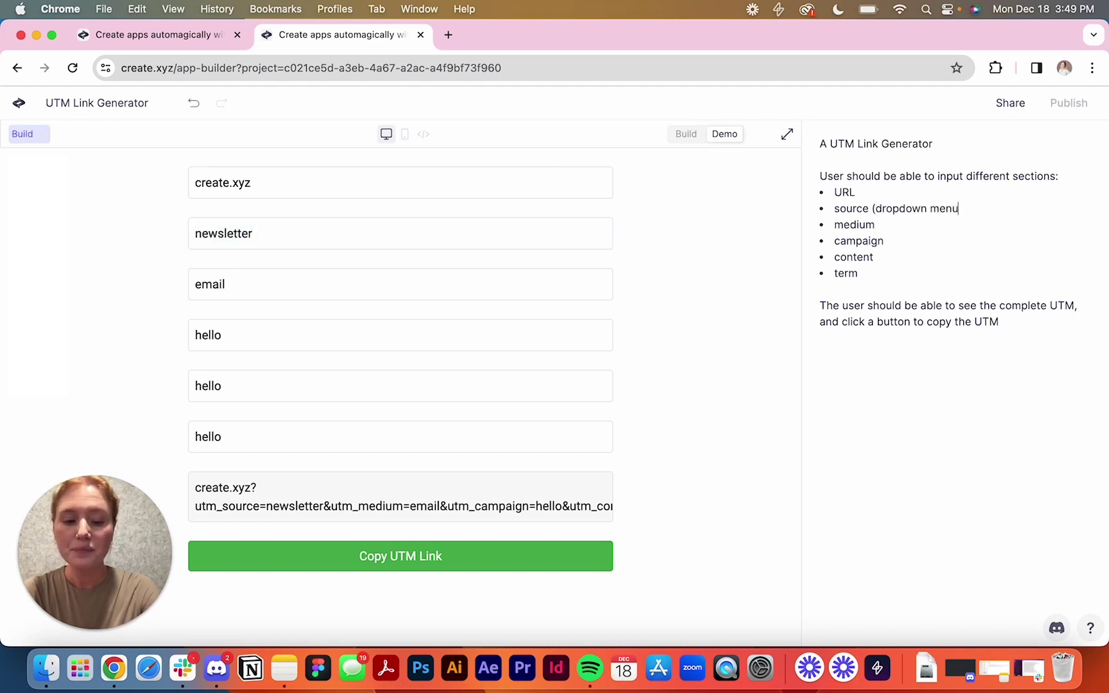
type(": newsletter, ")
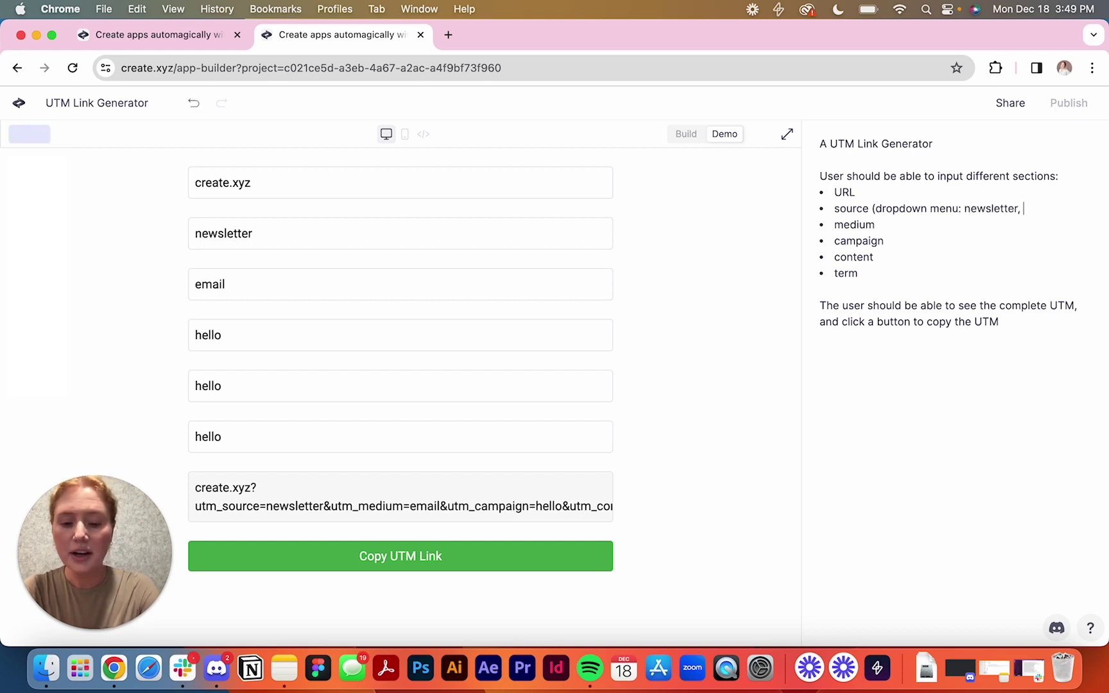
type("twitter, li")
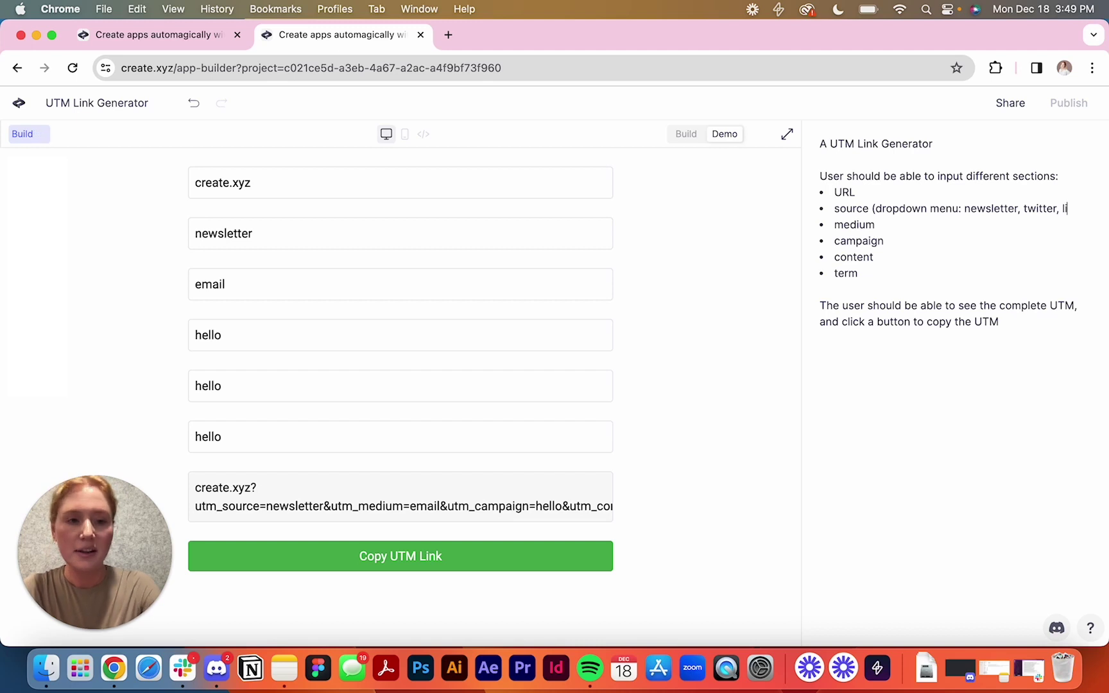
type("nkedin")
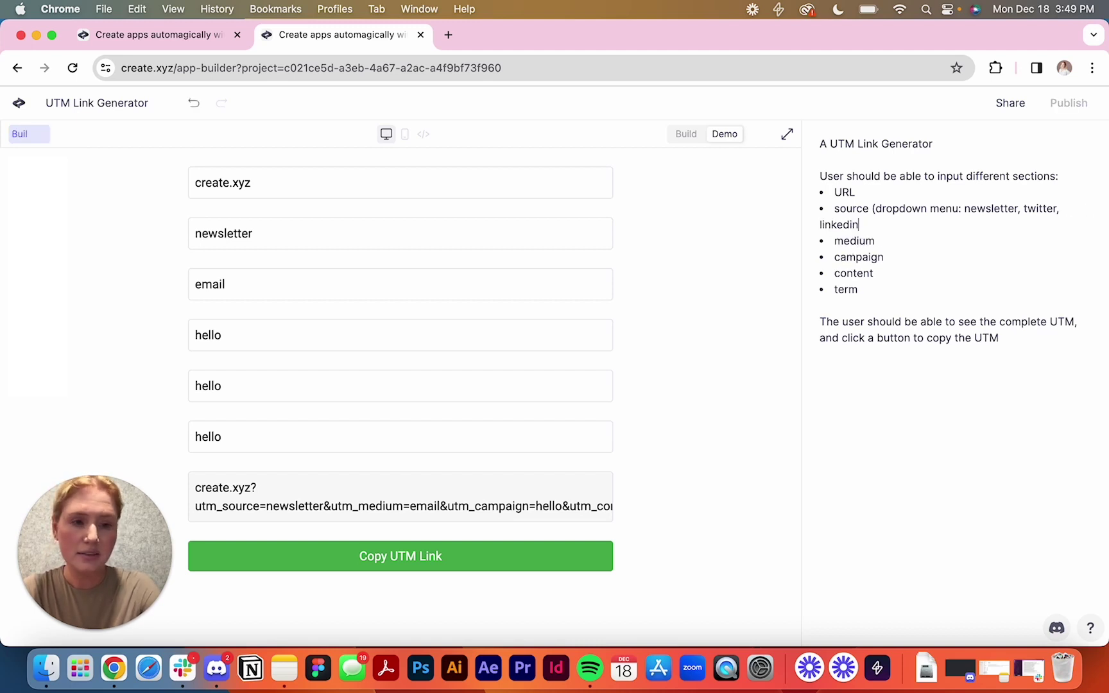
type(", blog")
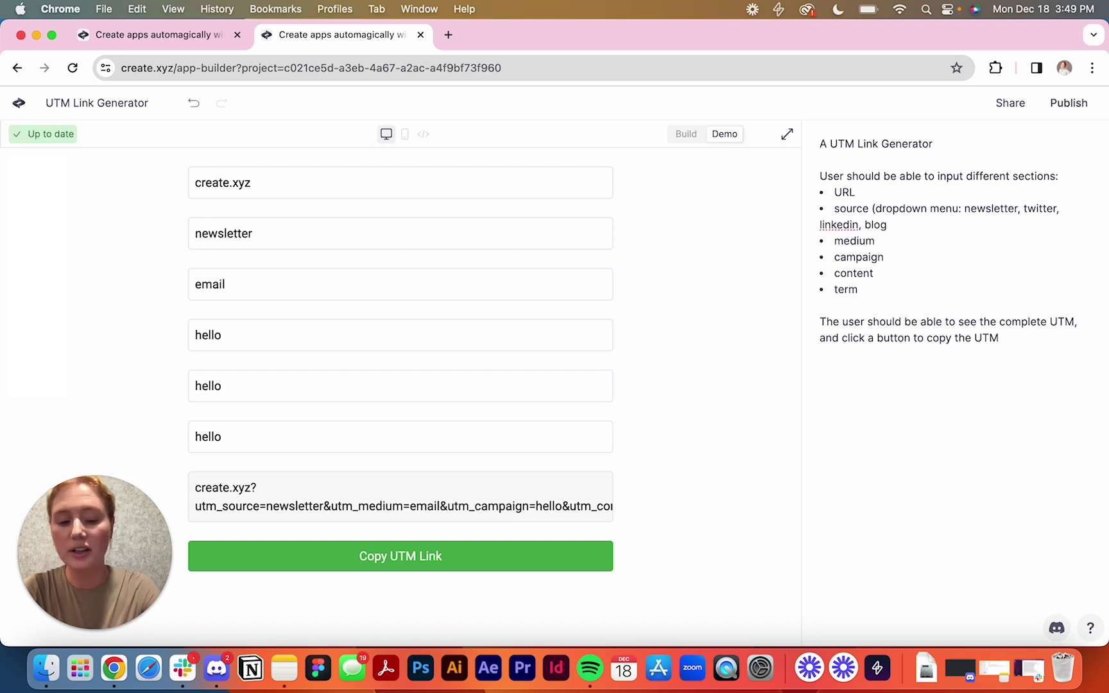
type(", tiktok)")
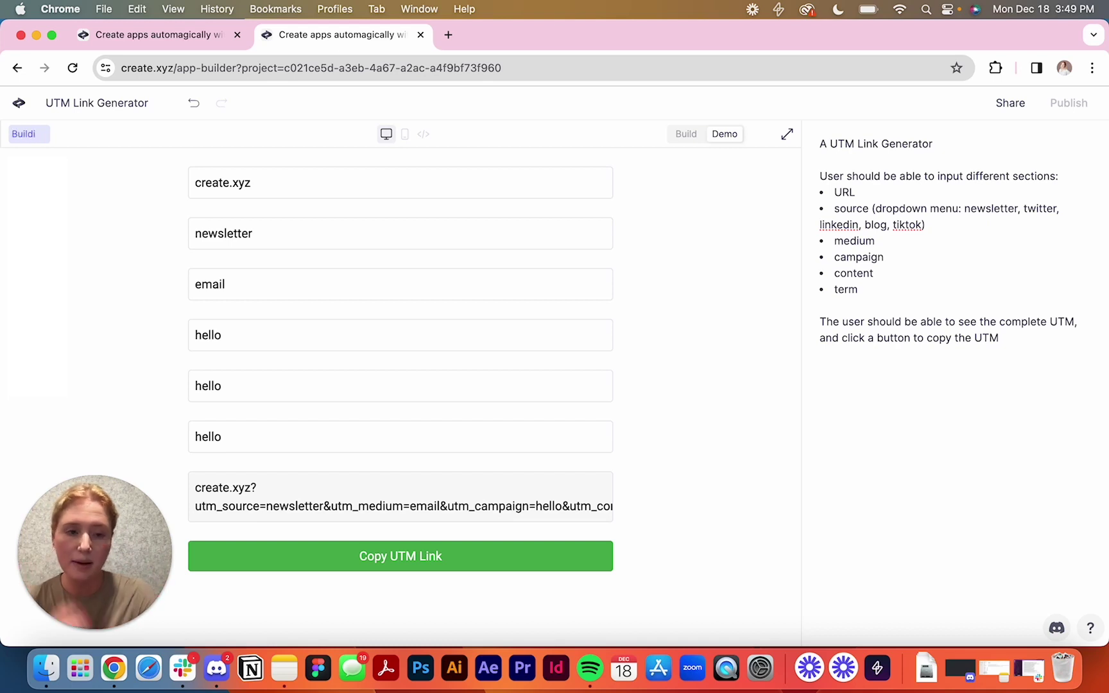
- Extend the medium item in the spec with "(dropdown menu: email, social)"
left_click(892, 244)
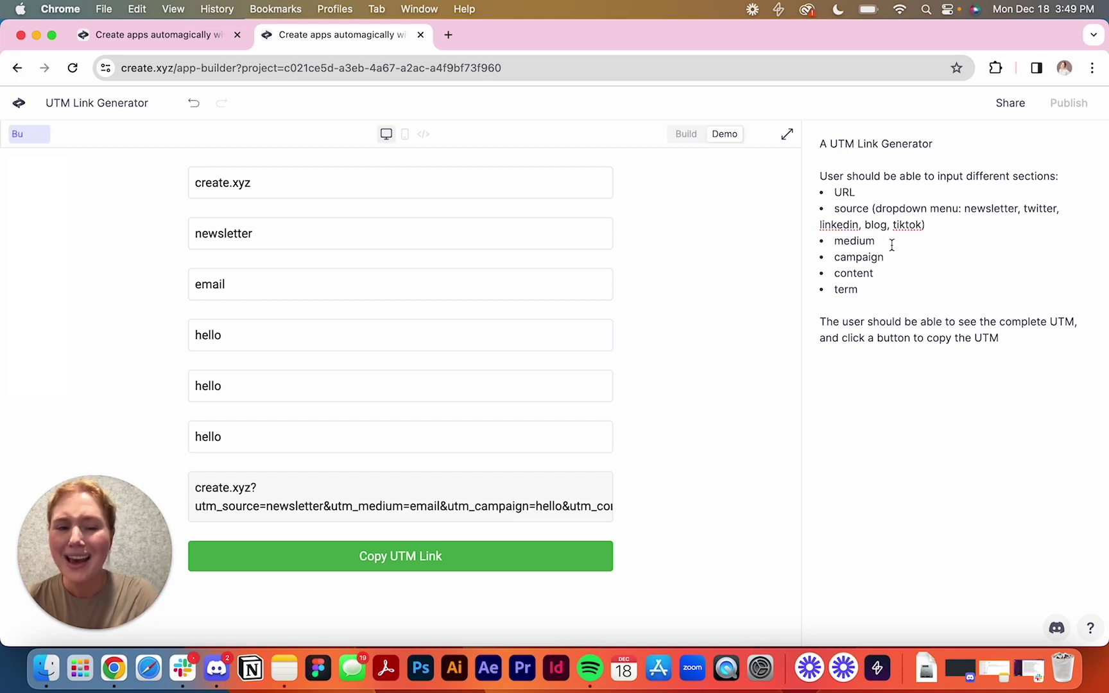
type("(dr")
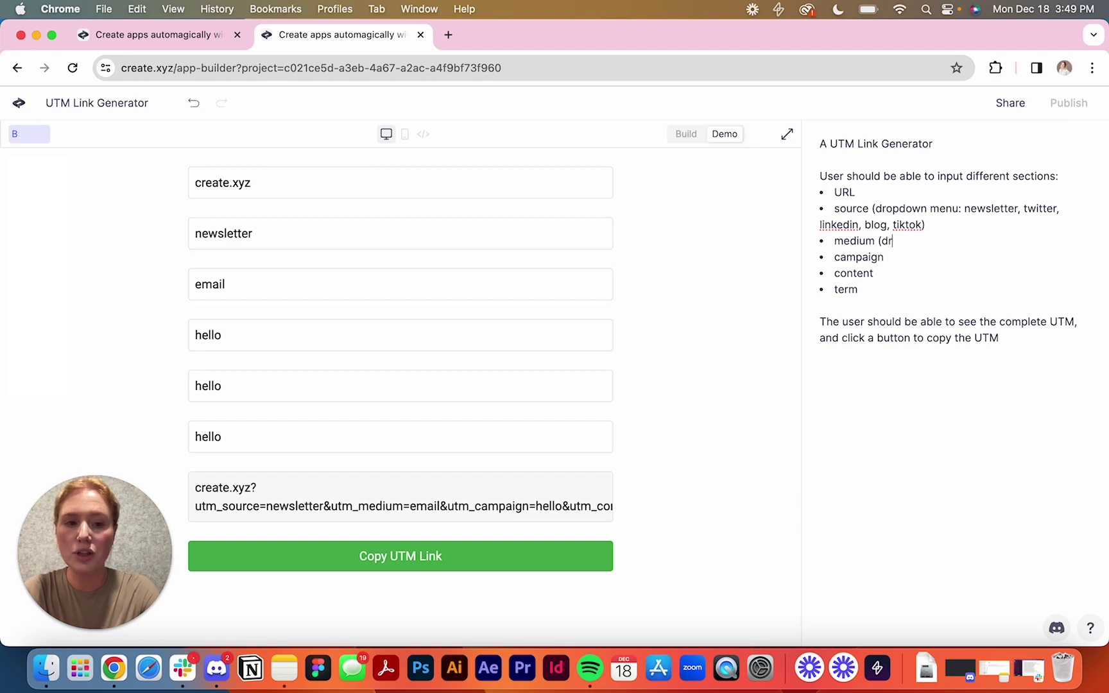
type("op")
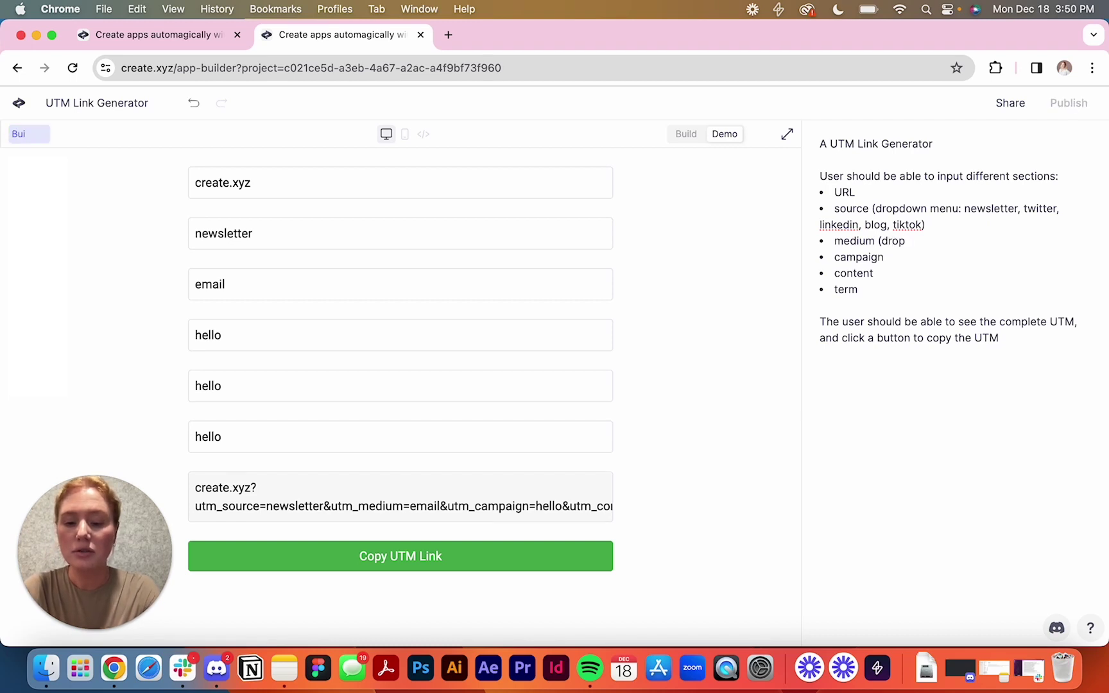
type("down menu")
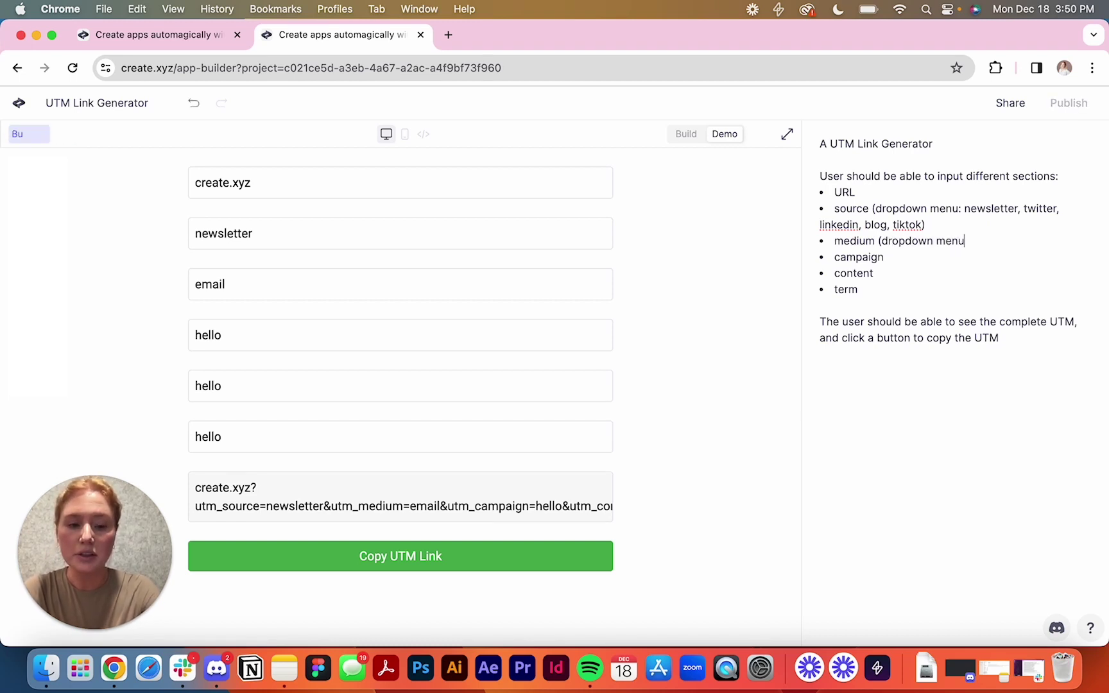
type(":")
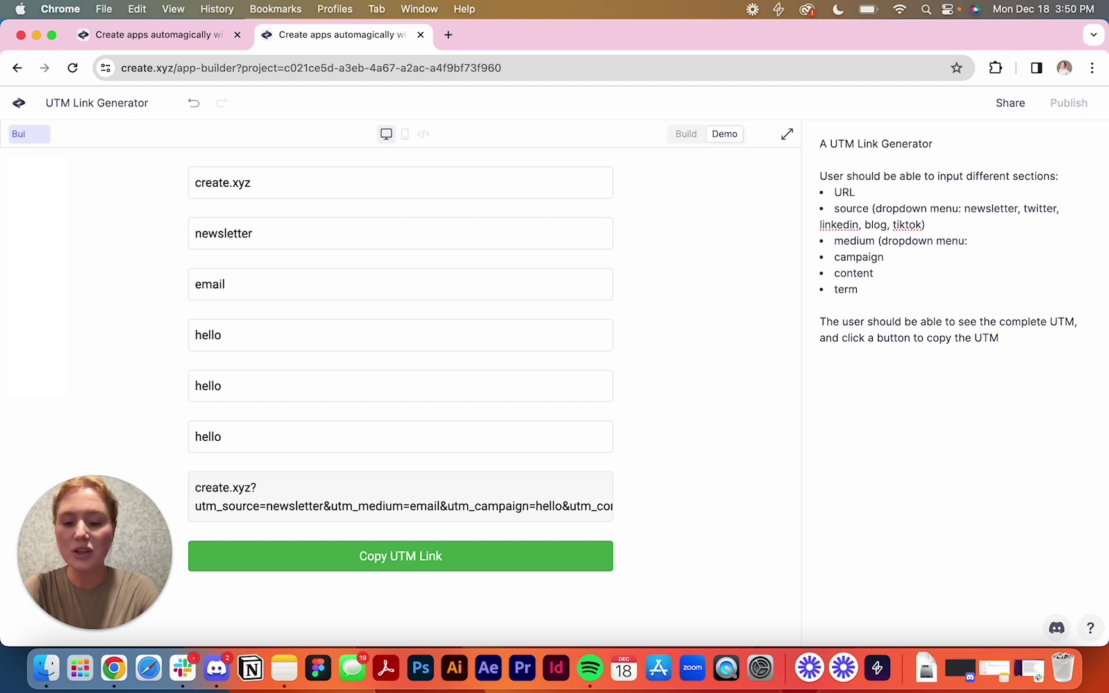
type(" email, socia")
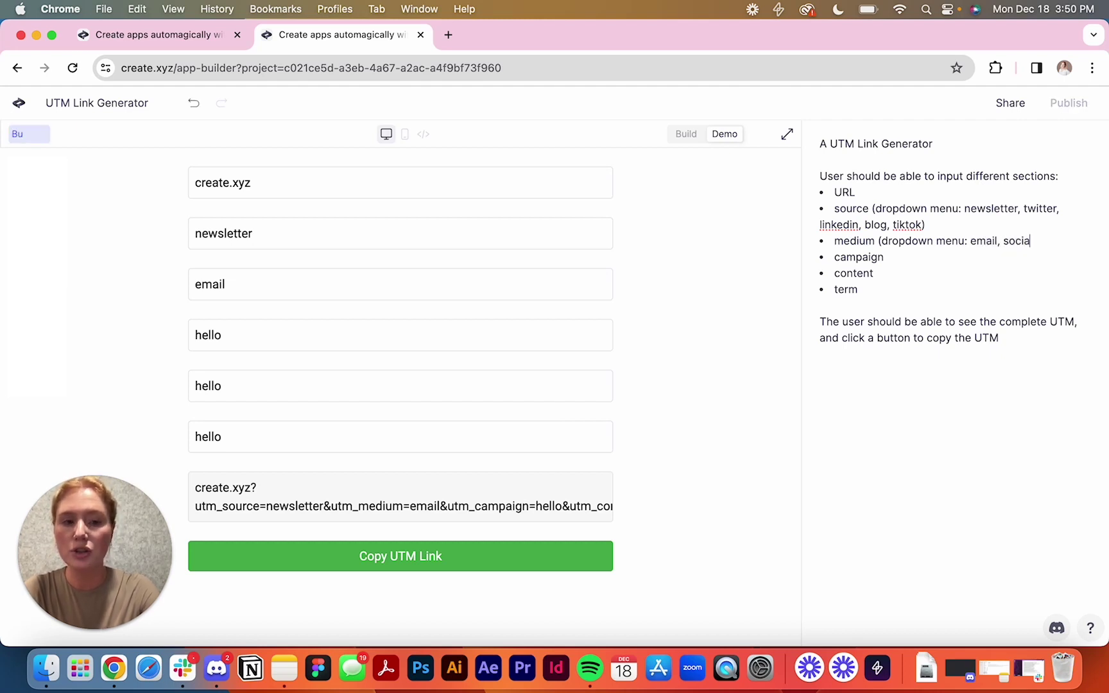
type("l)")
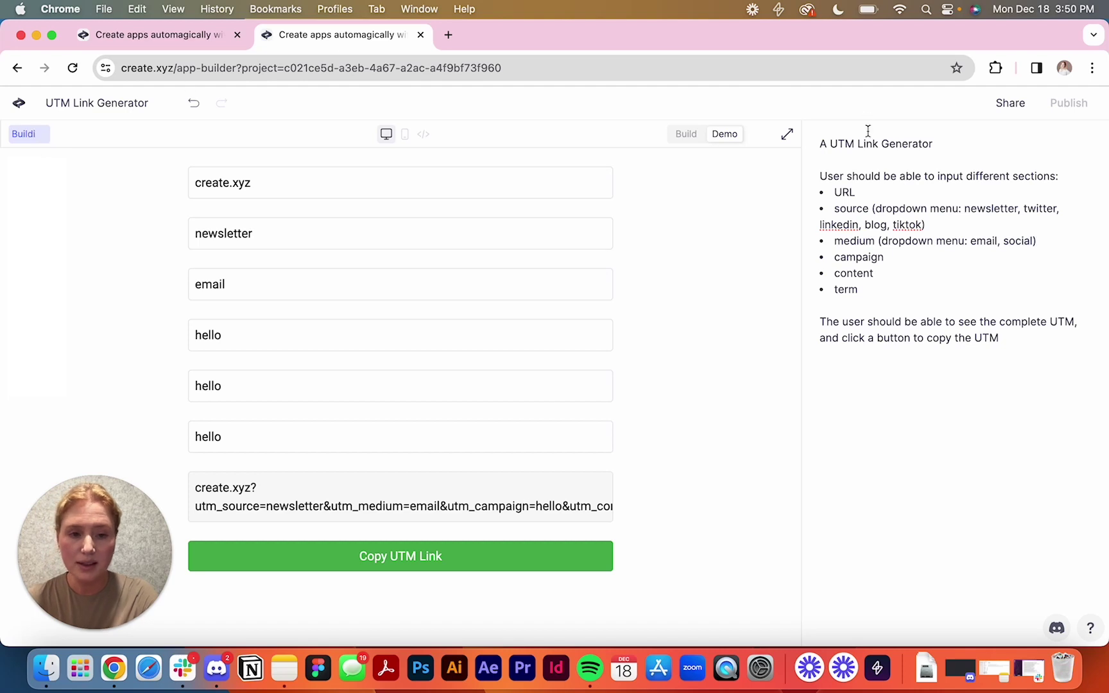
- Mark the content and term items in the spec as "(optional)", copying the wording from one to the other
left_click(902, 274)
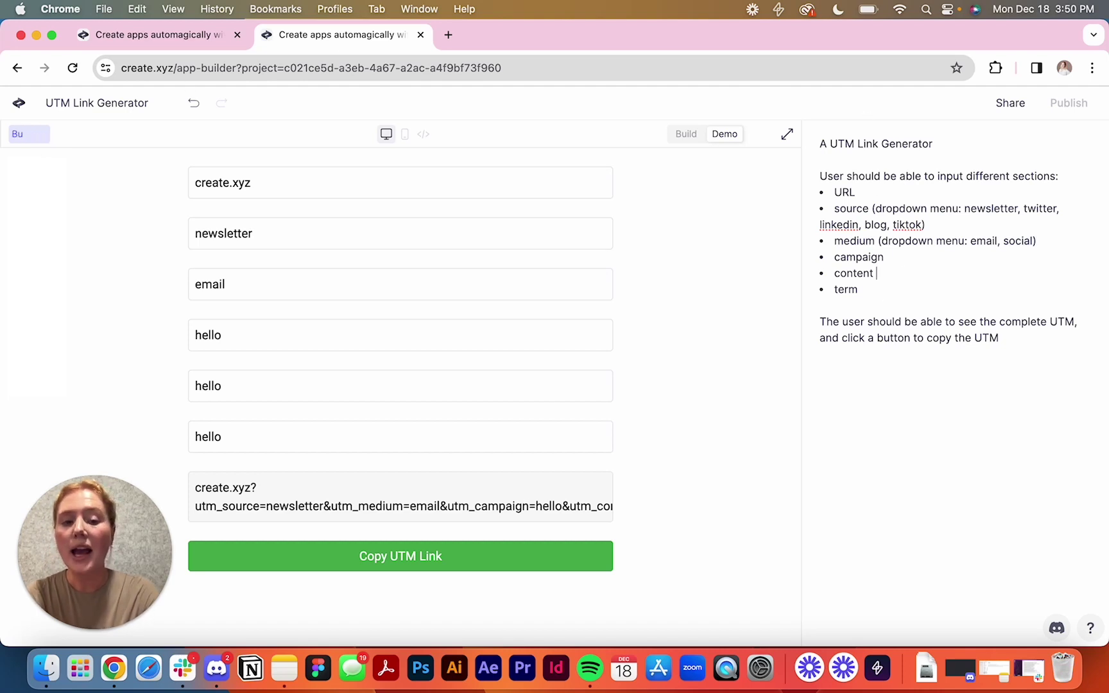
type("(optional)")
left_click_drag(929, 277, 878, 281)
key("super+c")
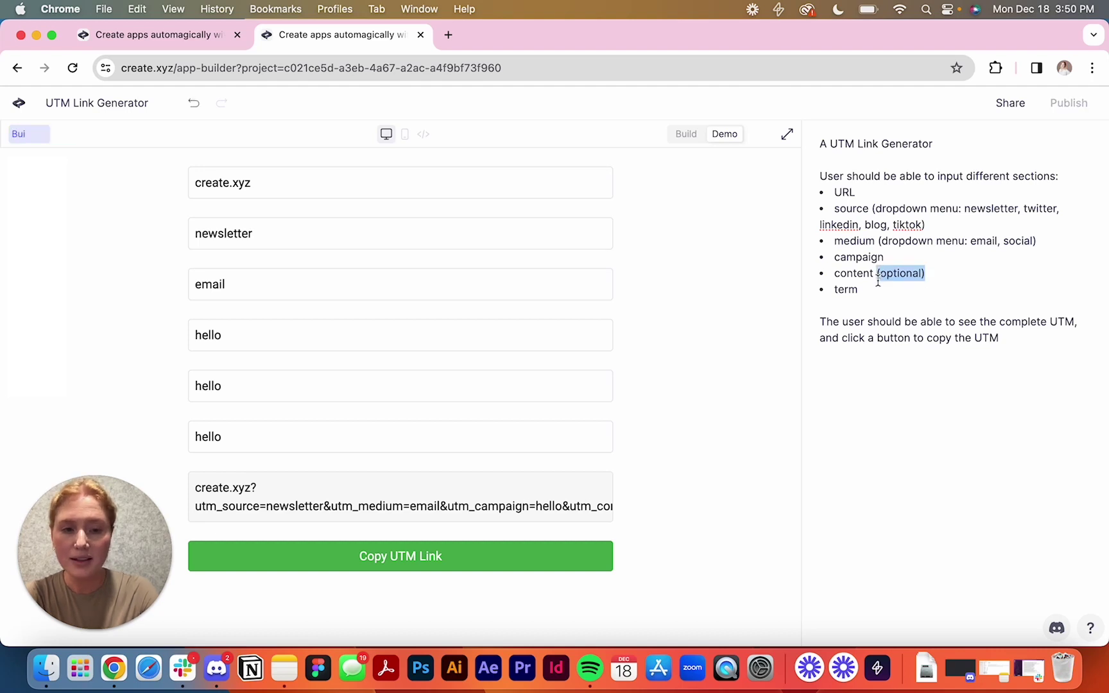
left_click(869, 289)
key("super+v")
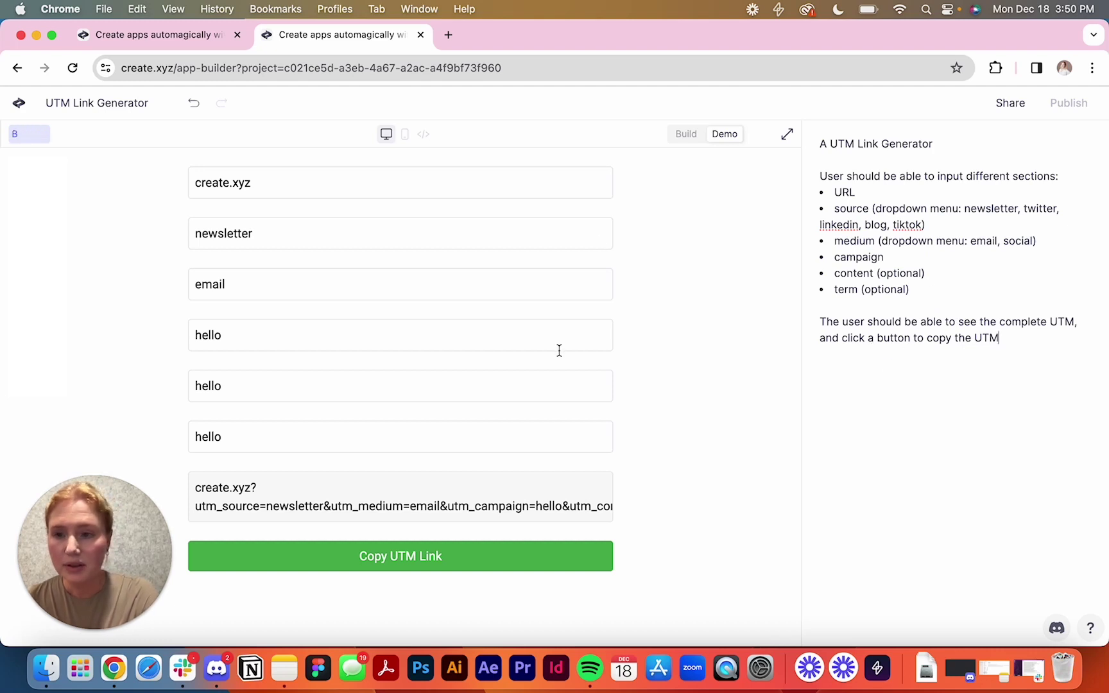
- Look at the generated React code, return to the desktop preview and refresh the demo to its new version
left_click(423, 134)
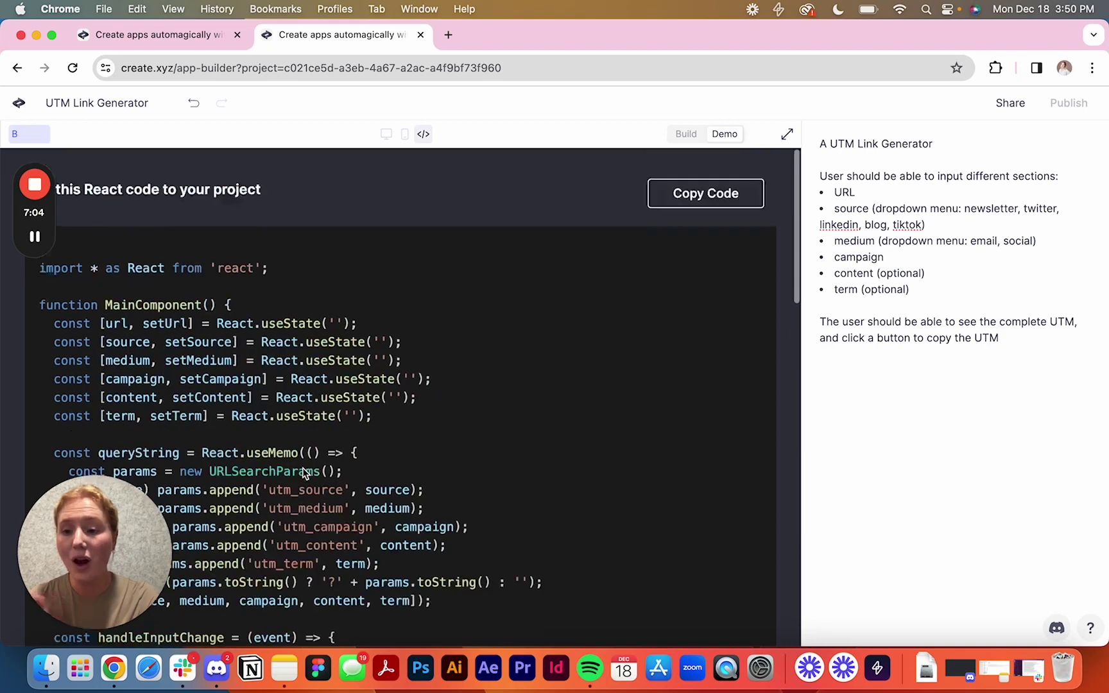
left_click(386, 135)
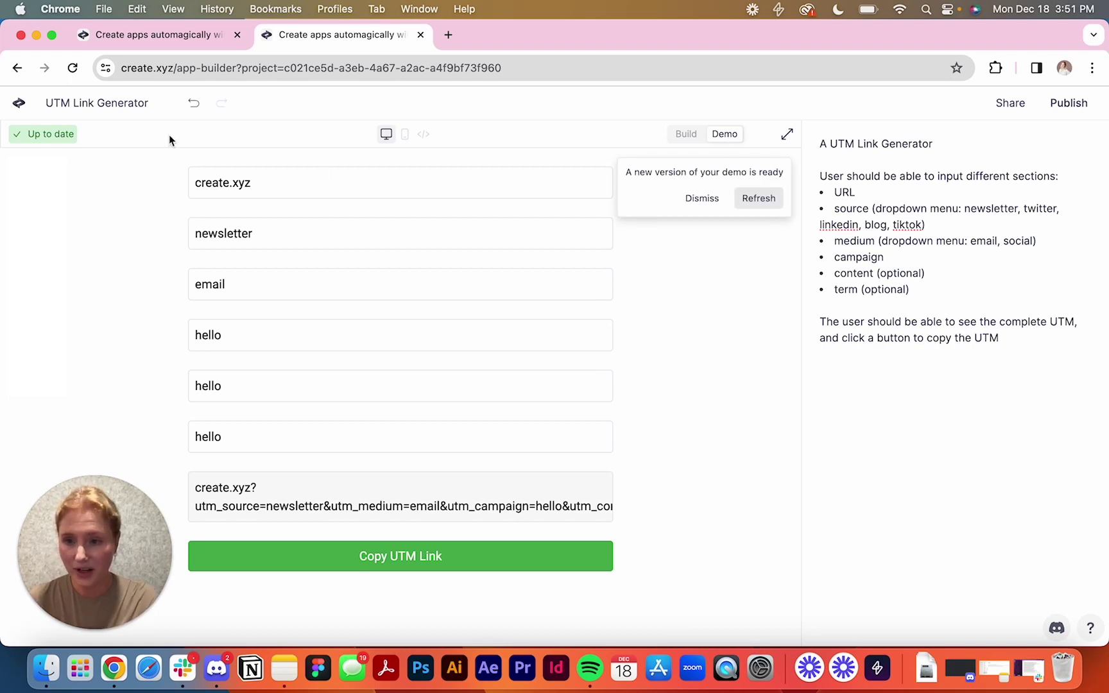
left_click(759, 198)
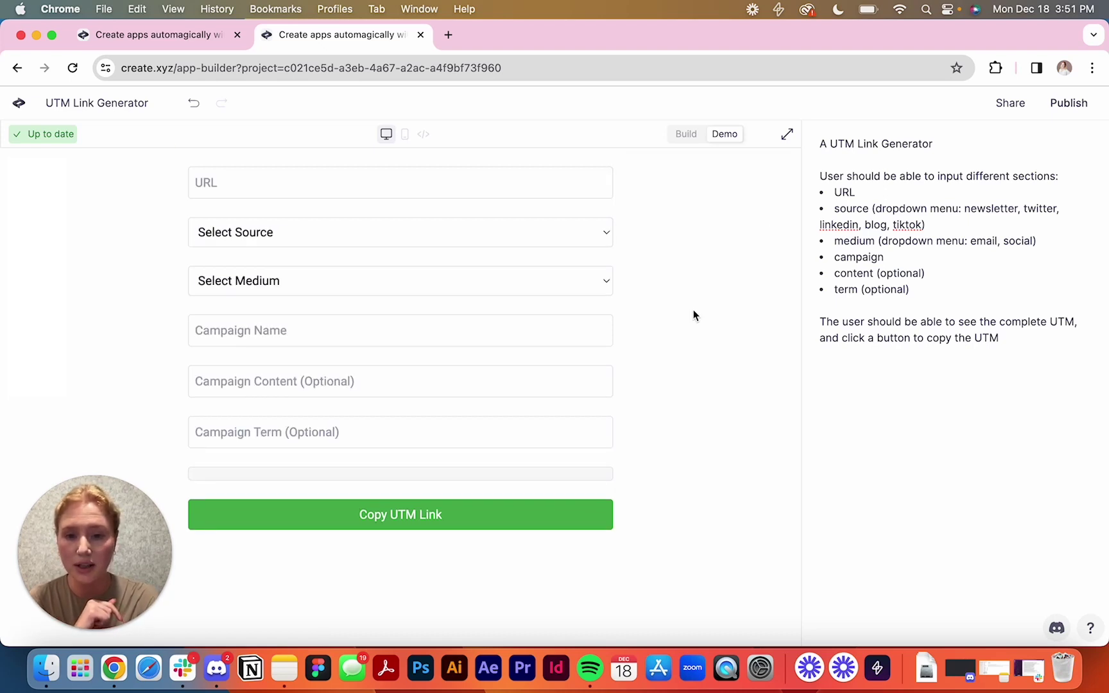
- Check the options offered by the source and medium dropdowns in the refreshed demo
left_click(514, 234)
left_click(563, 209)
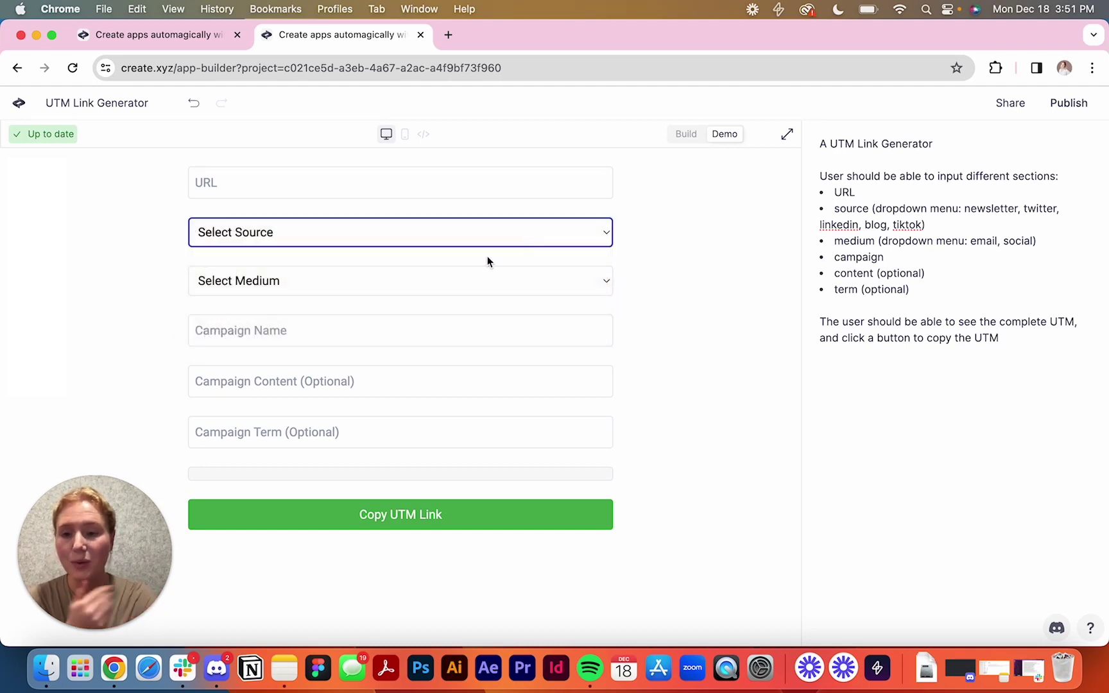
left_click(468, 283)
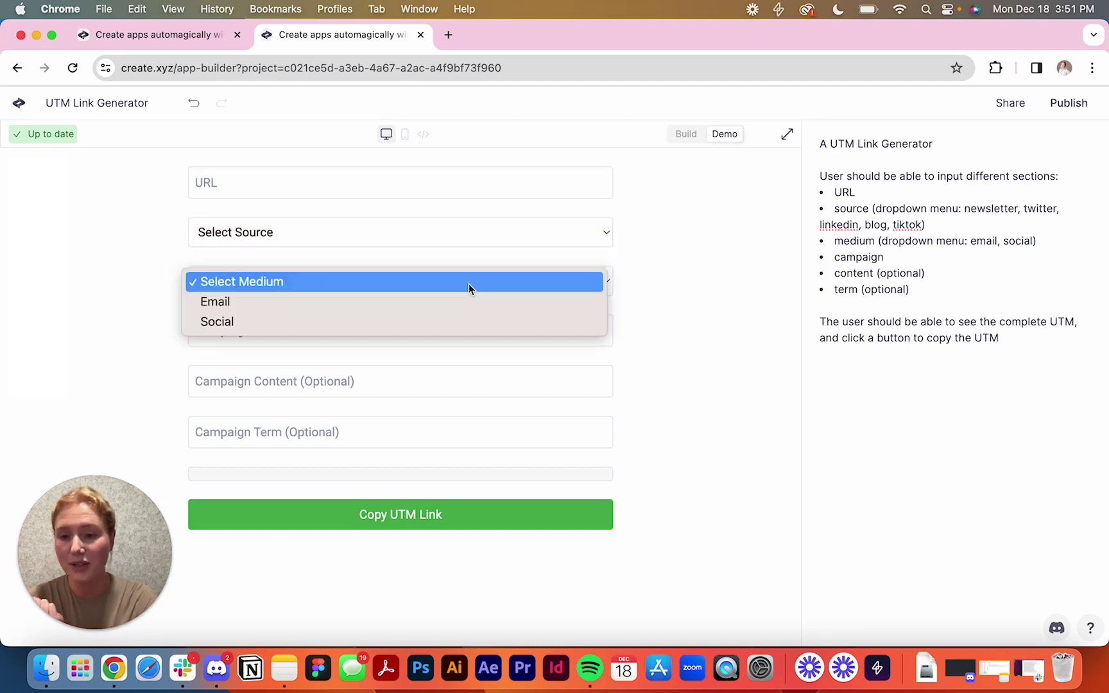
- Close the medium dropdown without choosing an option and check the optional campaign content and term fields in the demo
left_click(646, 270)
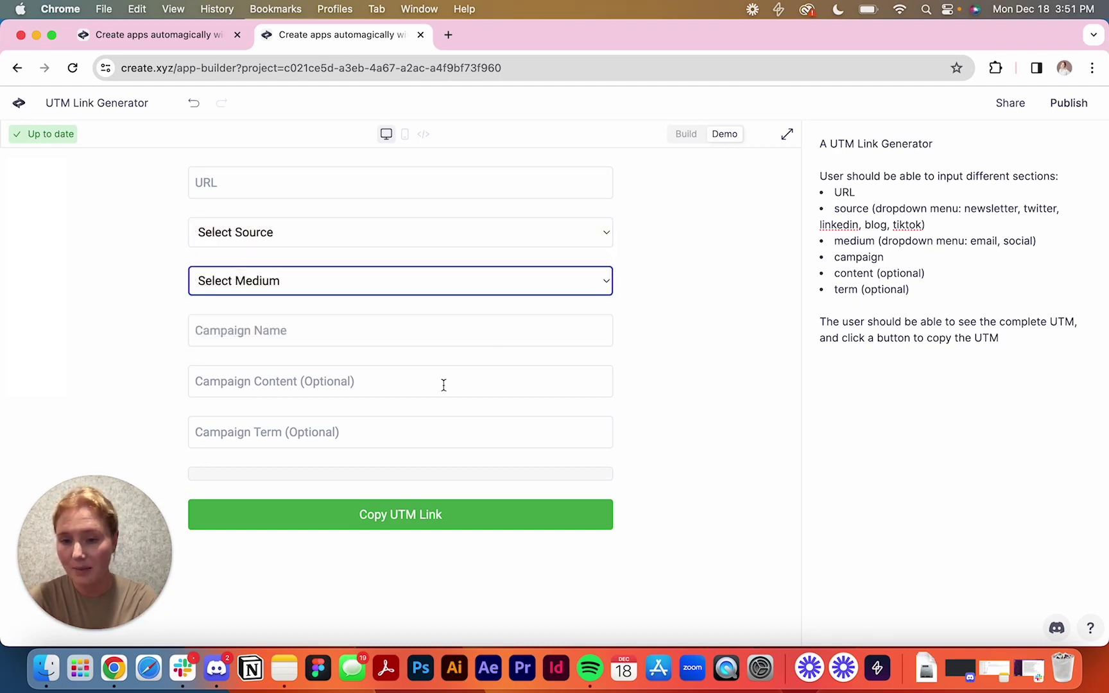
left_click(363, 387)
left_click(347, 426)
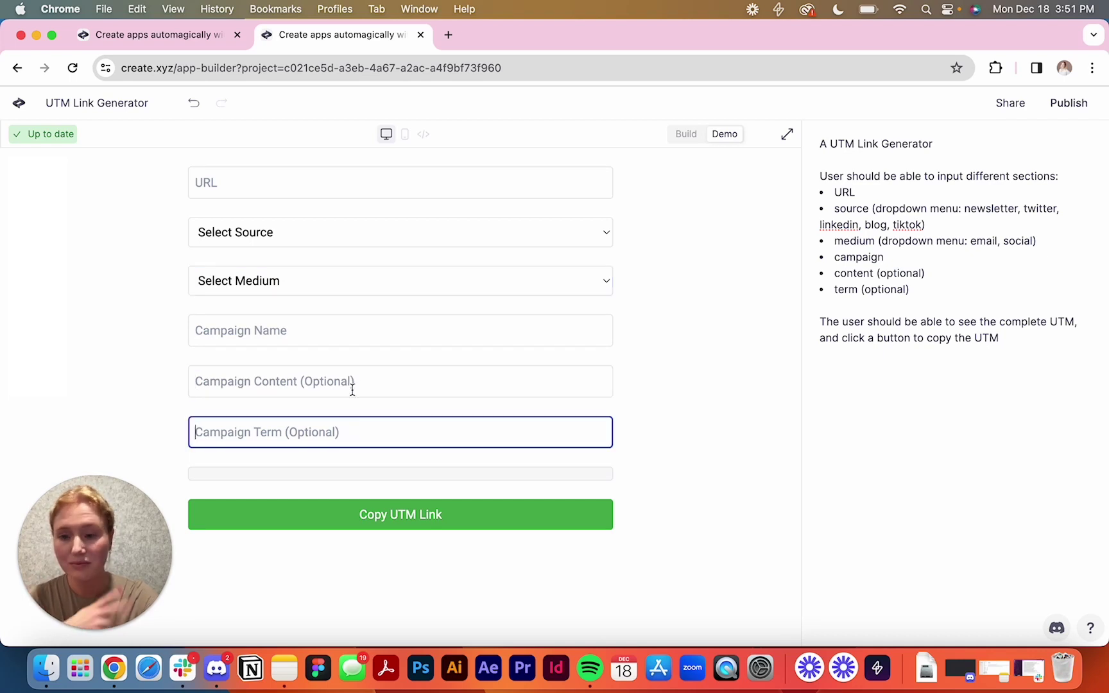
left_click(701, 368)
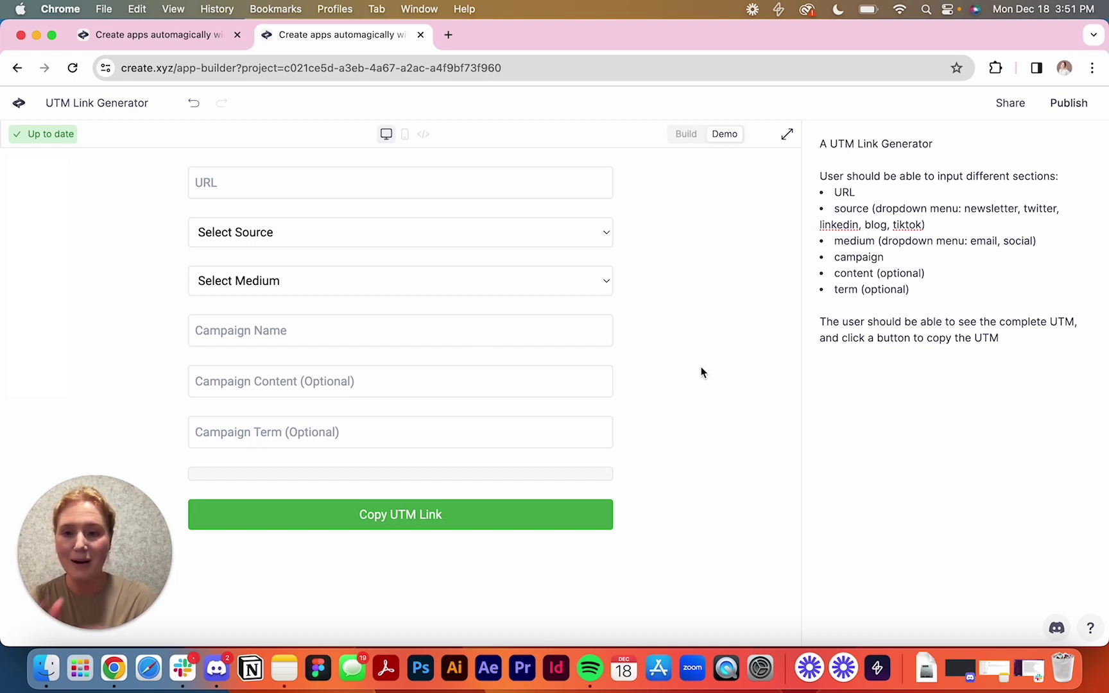
- Fill in the demo form with create.xyz as the URL, Twitter as the source and Social as the medium
left_click(416, 171)
type("cre")
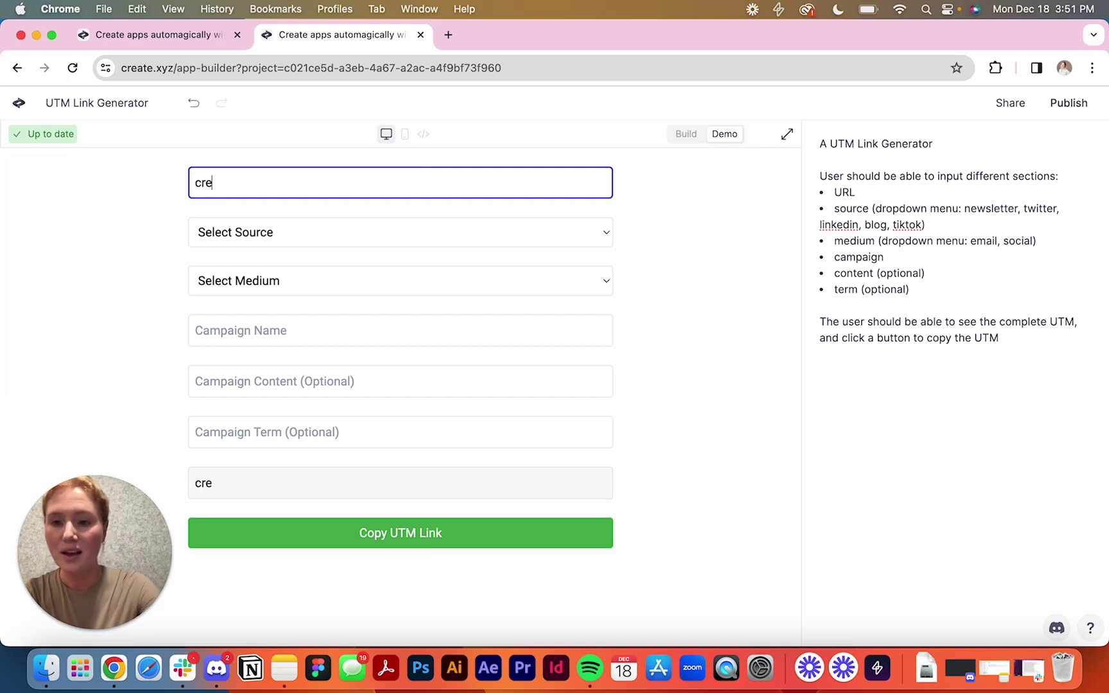
type("ate.xyz")
left_click(303, 233)
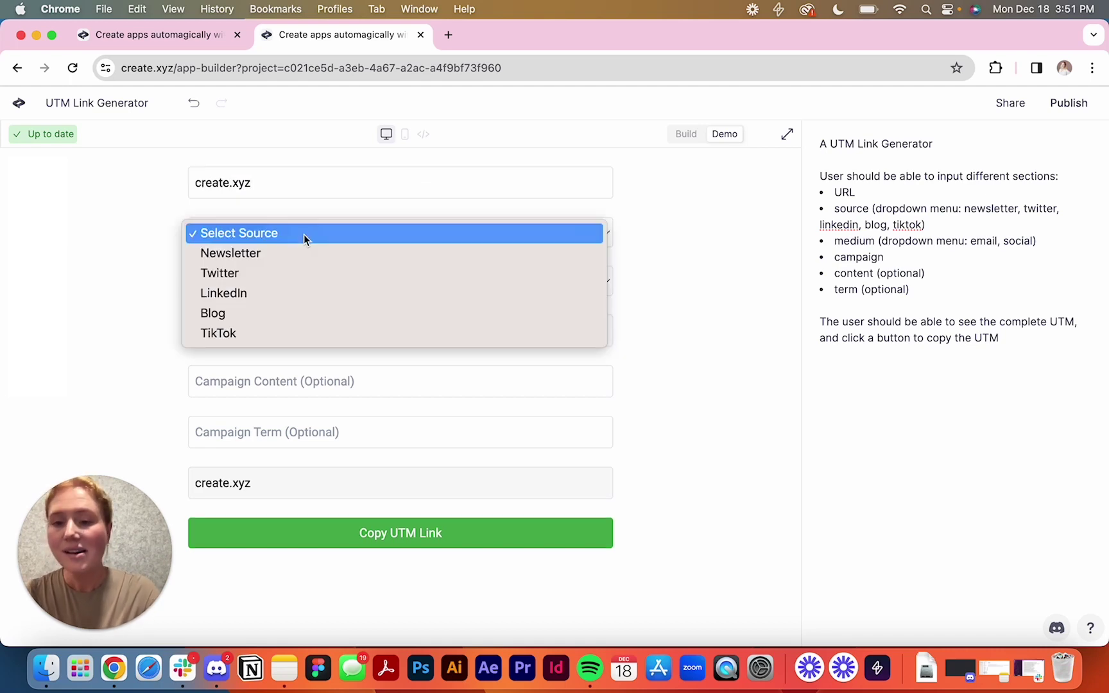
left_click(294, 272)
left_click(267, 281)
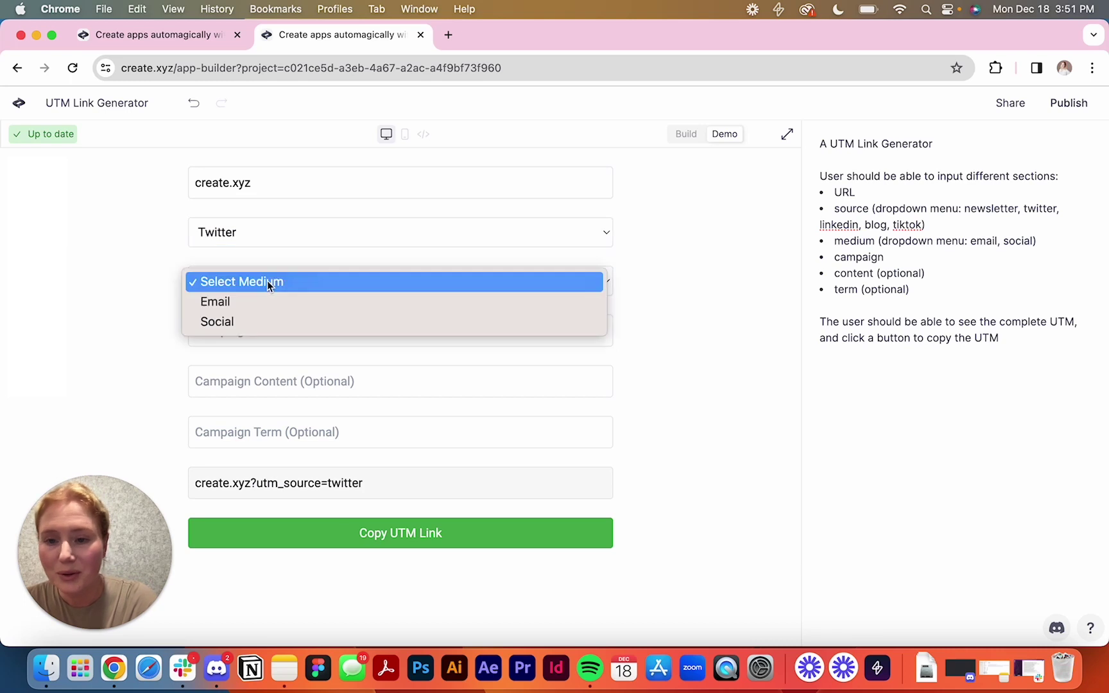
left_click(250, 320)
- Enter "testbuilder" as the campaign name in the demo form
left_click(250, 332)
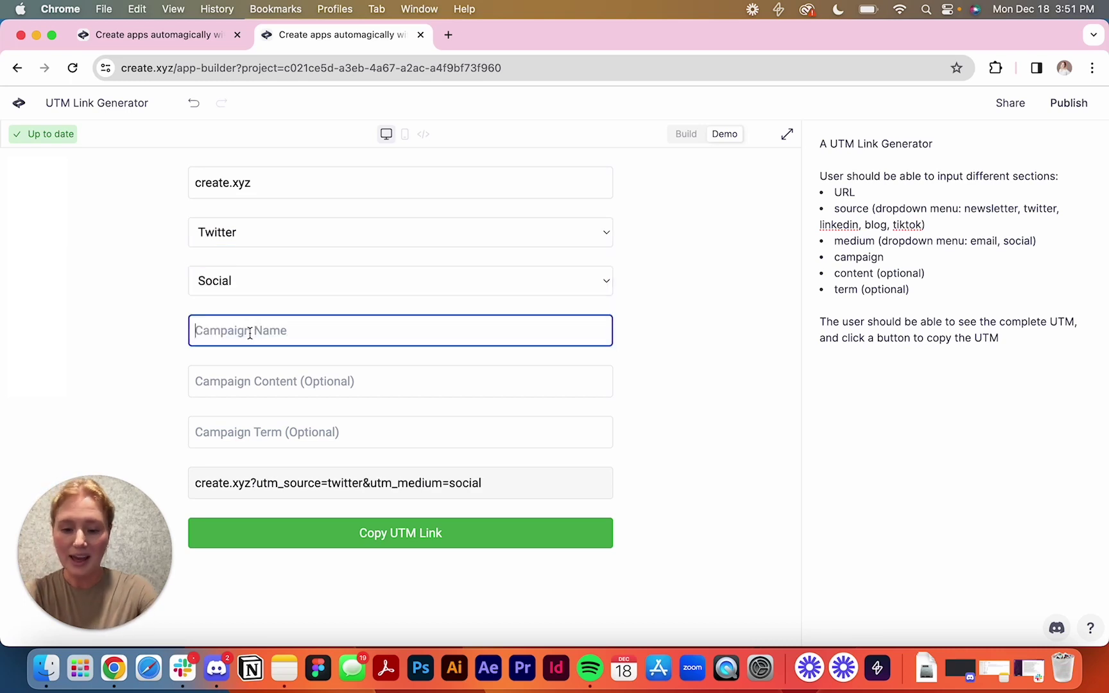
type("test")
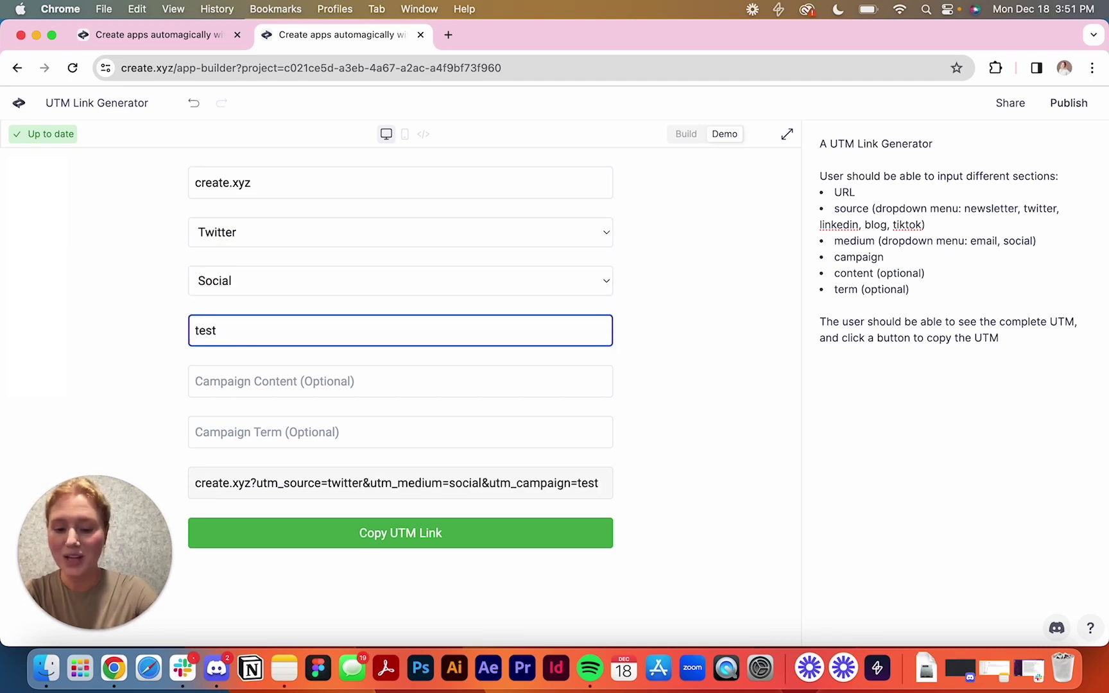
type("builder")
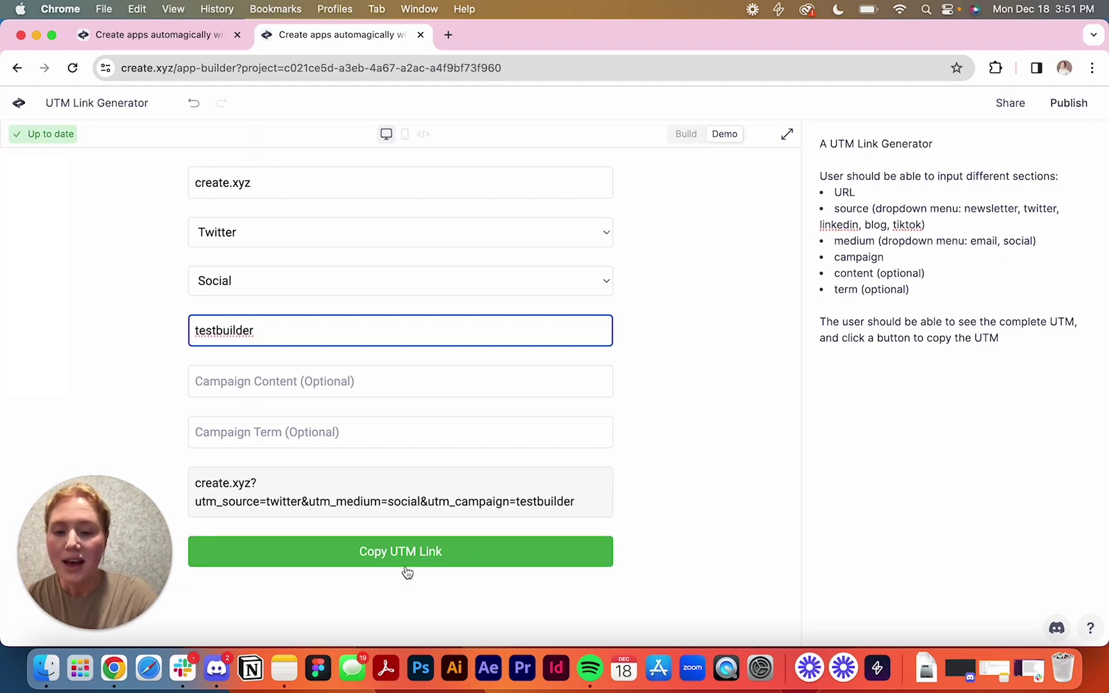
- Copy the generated UTM link, paste it into a new browser tab's address bar to check it, and close that tab
left_click(351, 554)
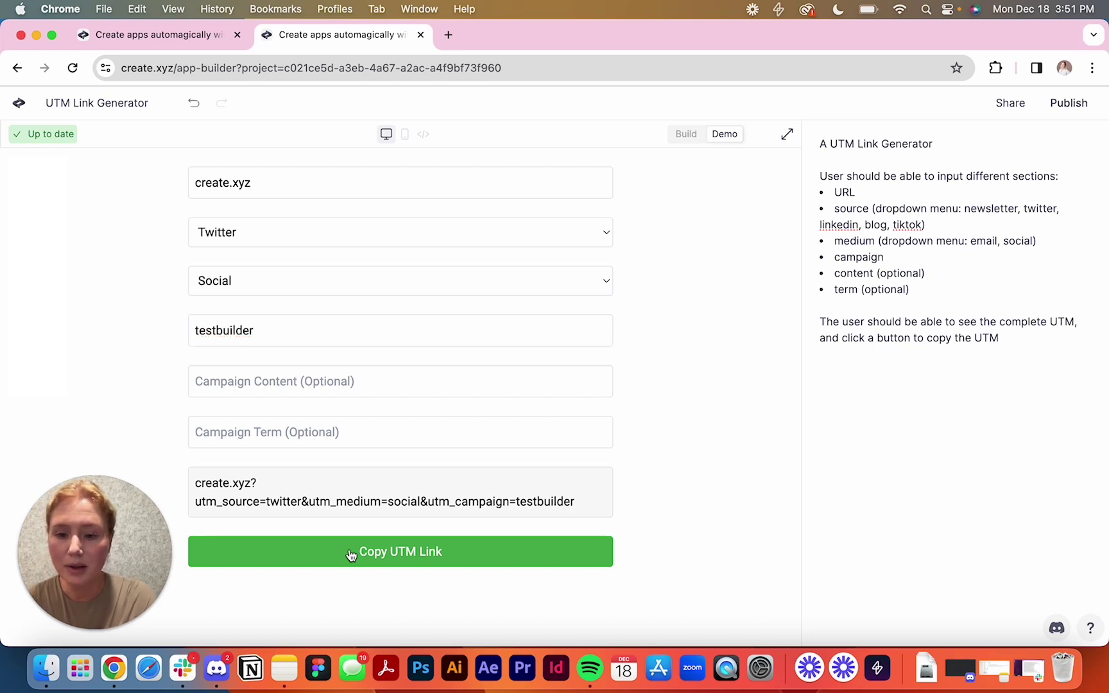
left_click(448, 35)
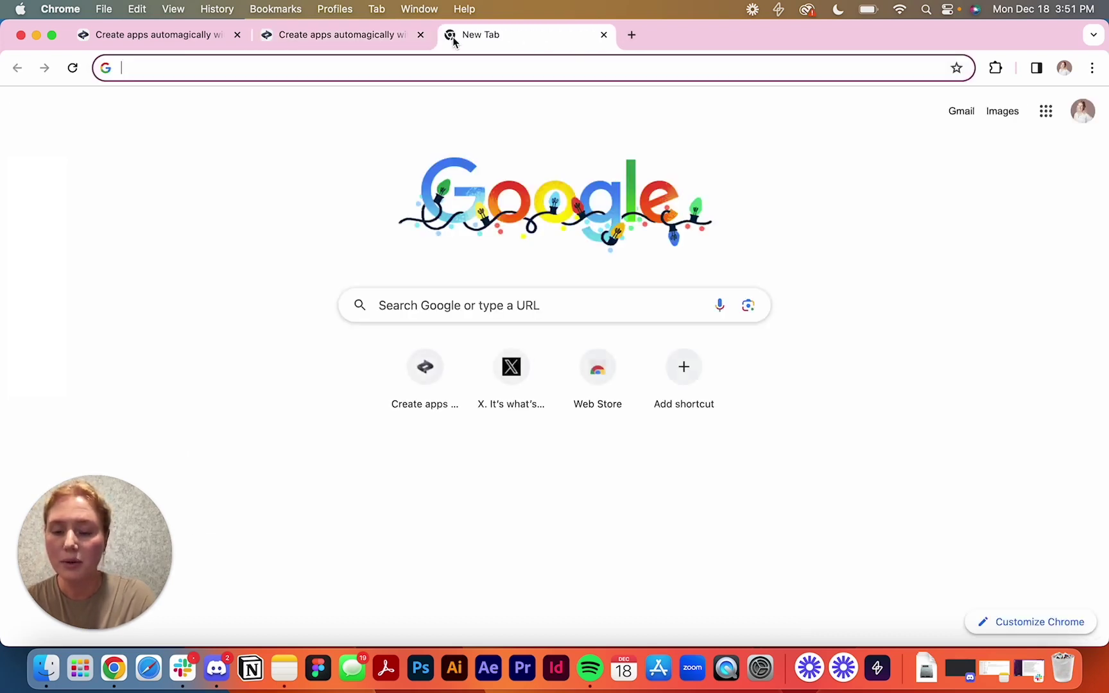
key("super+v")
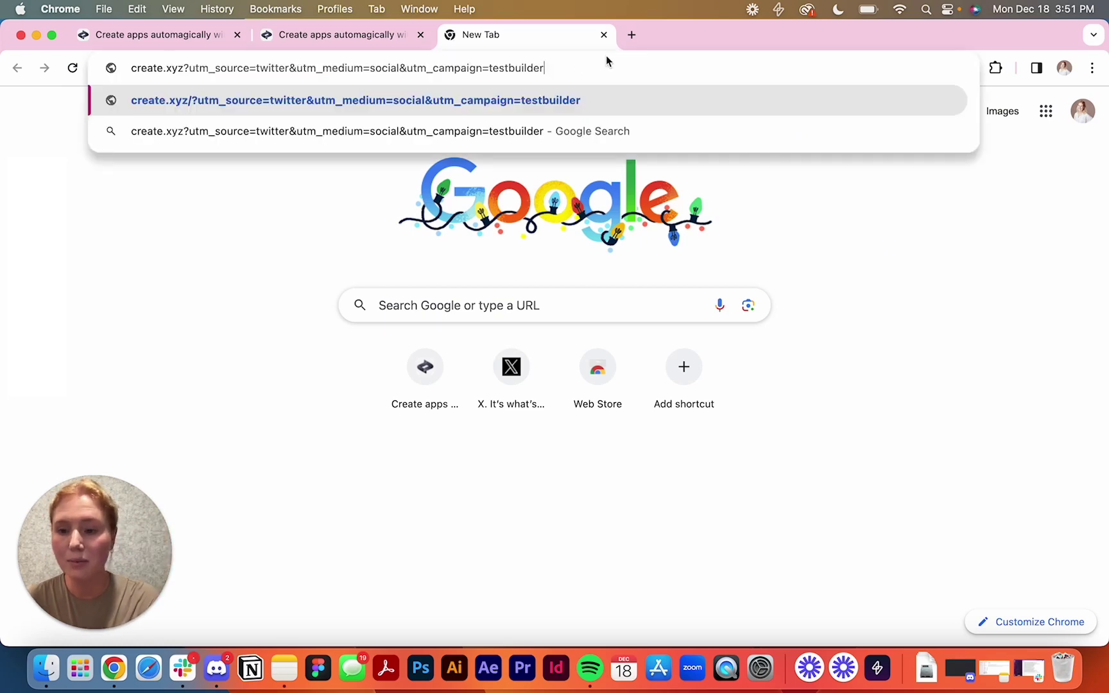
left_click(604, 34)
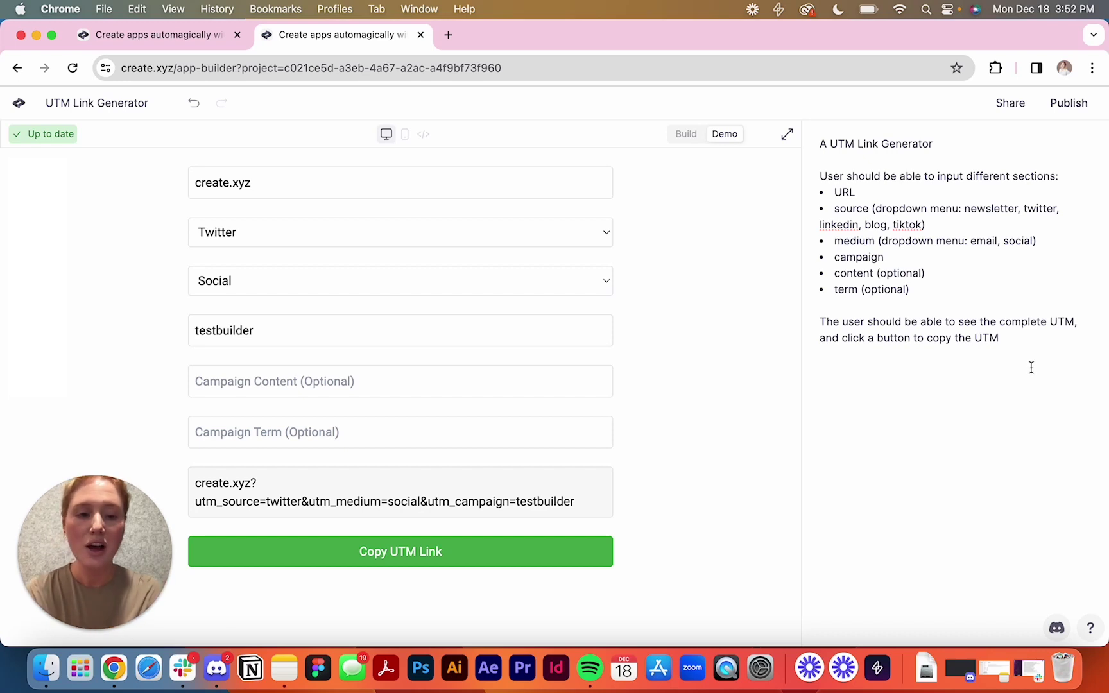
- Add a "Styles:" section at the end of the spec with the line "Font: Inter"
left_click(1027, 360)
type("Sty")
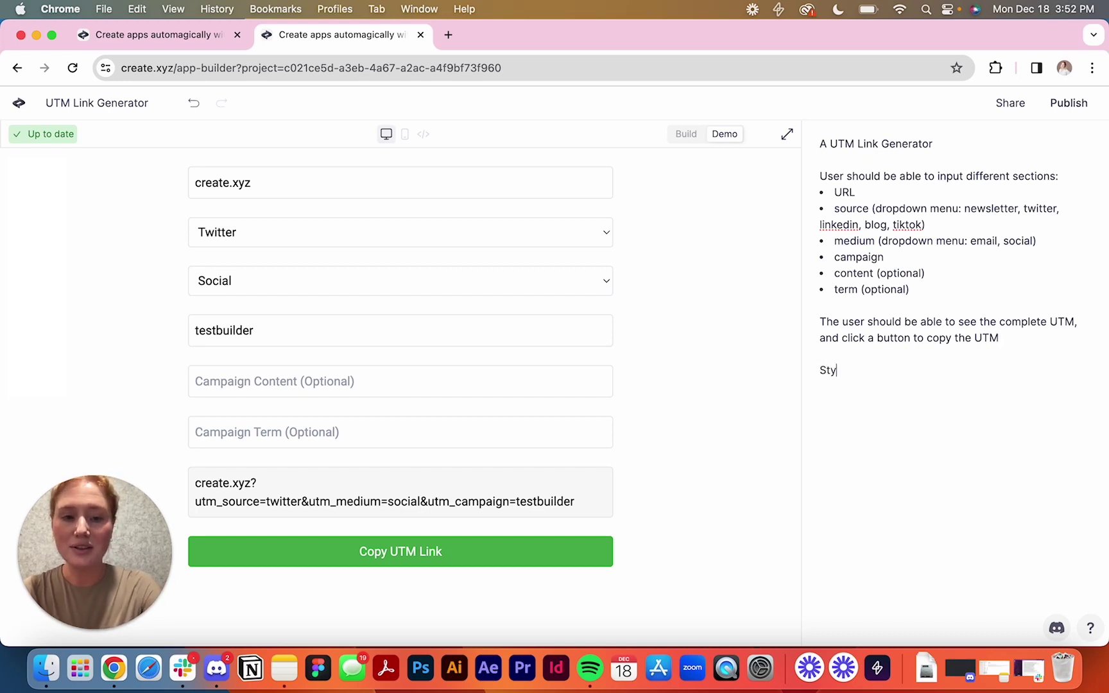
type("les:")
key("Return")
type("Font: Inter")
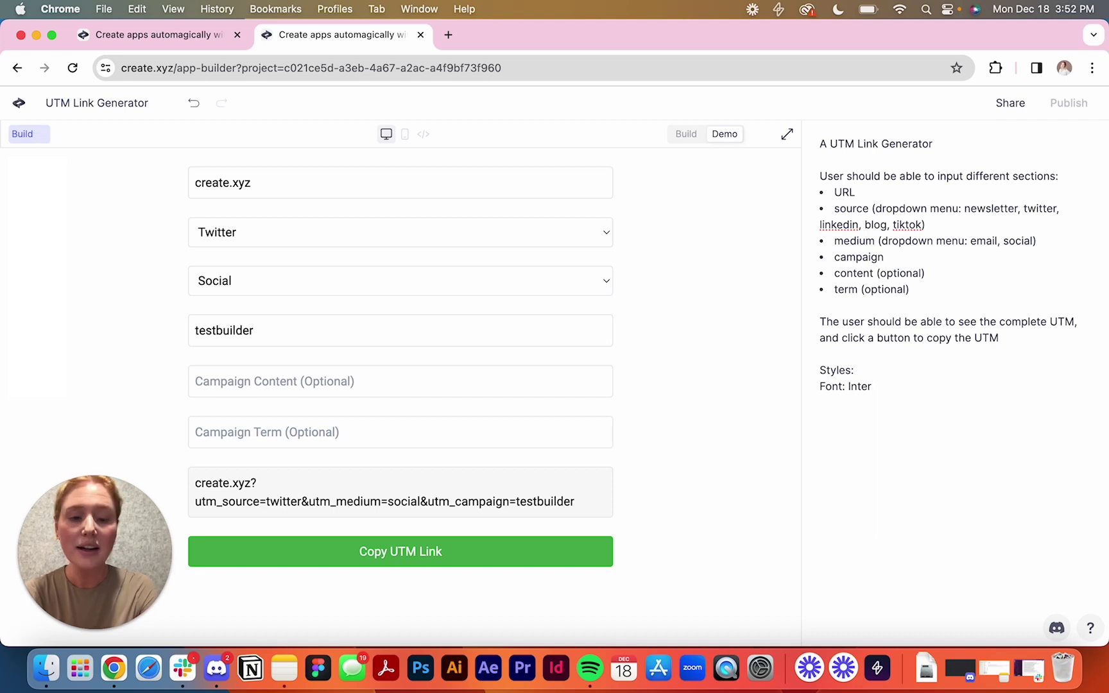
- Add the text colour line "Text: #37394E" to the spec's Styles section
key("Return")
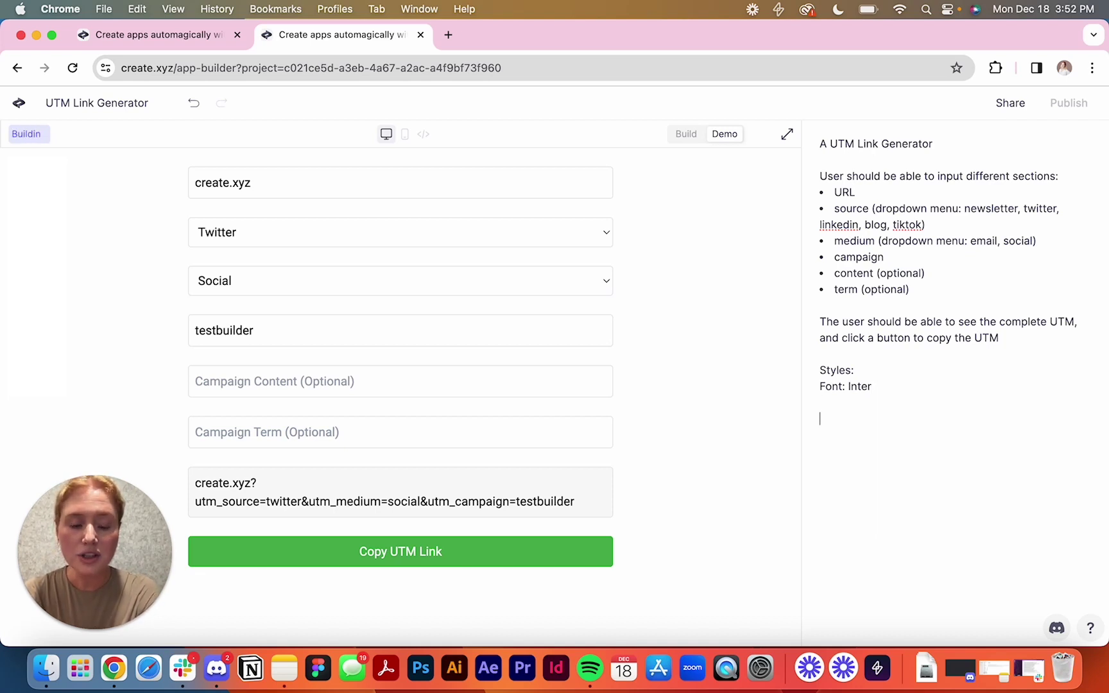
type("Text:")
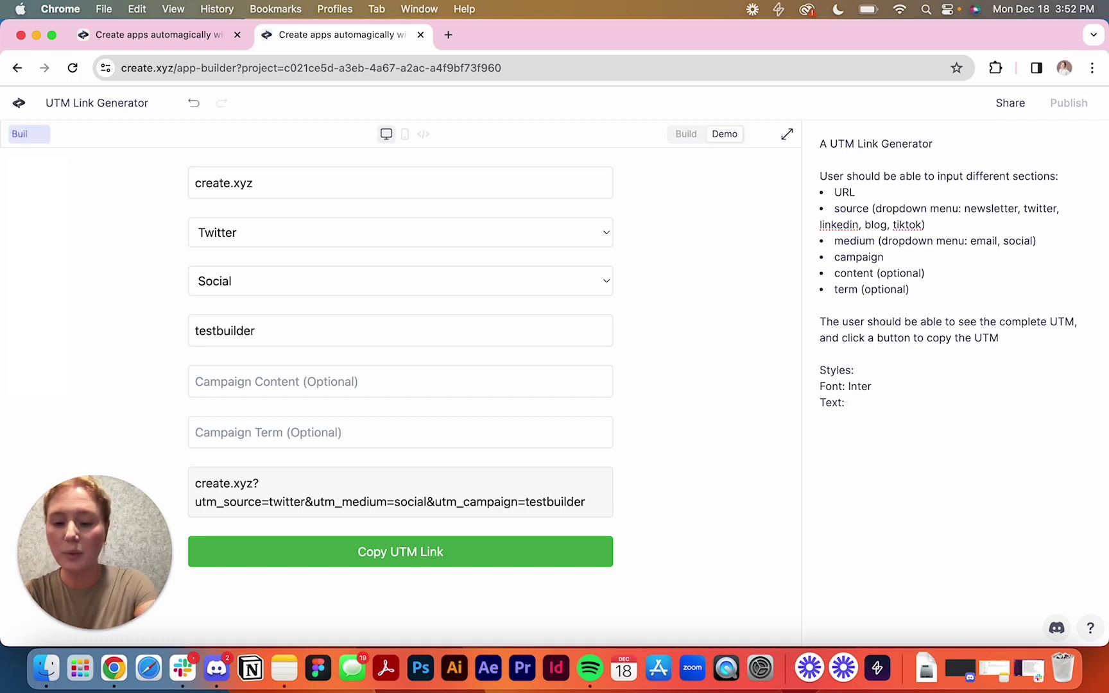
type(" #")
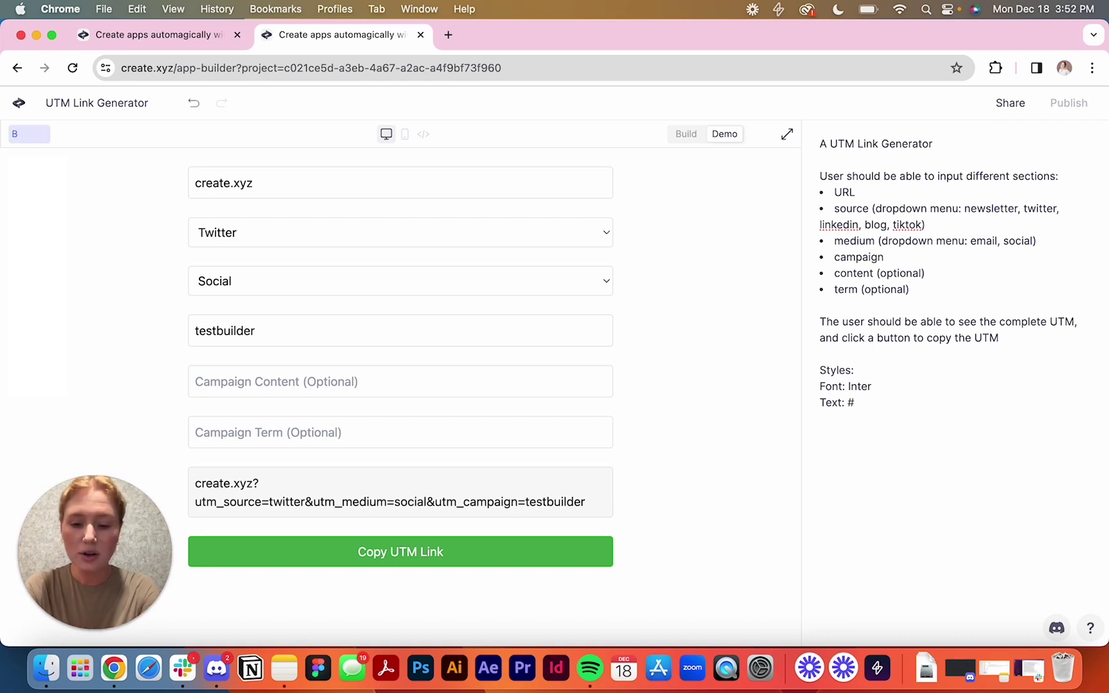
type("3739")
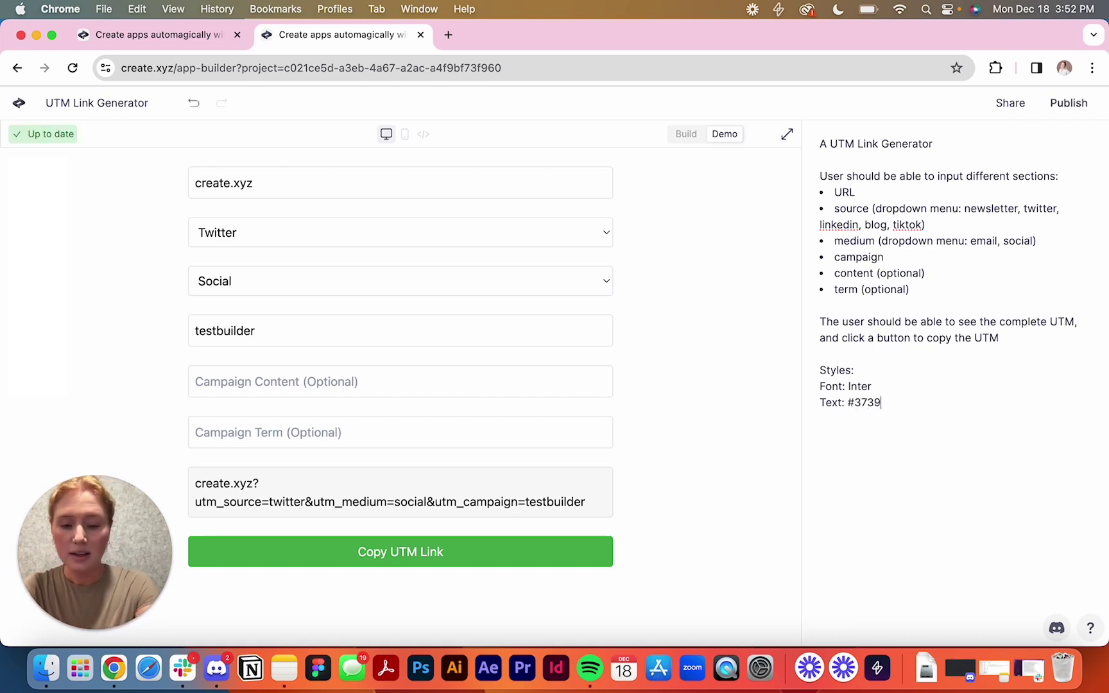
type("4E")
key("Return")
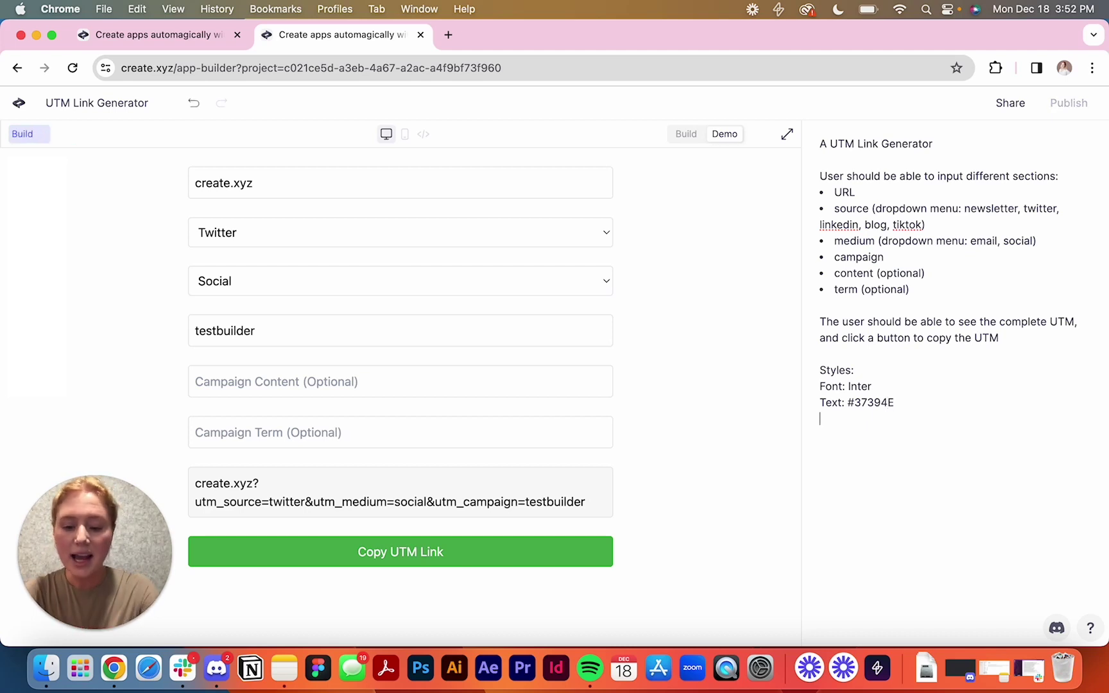
- Add the button colour line "Button: #6171FF" beneath the text colour in the Styles section
type("Button:")
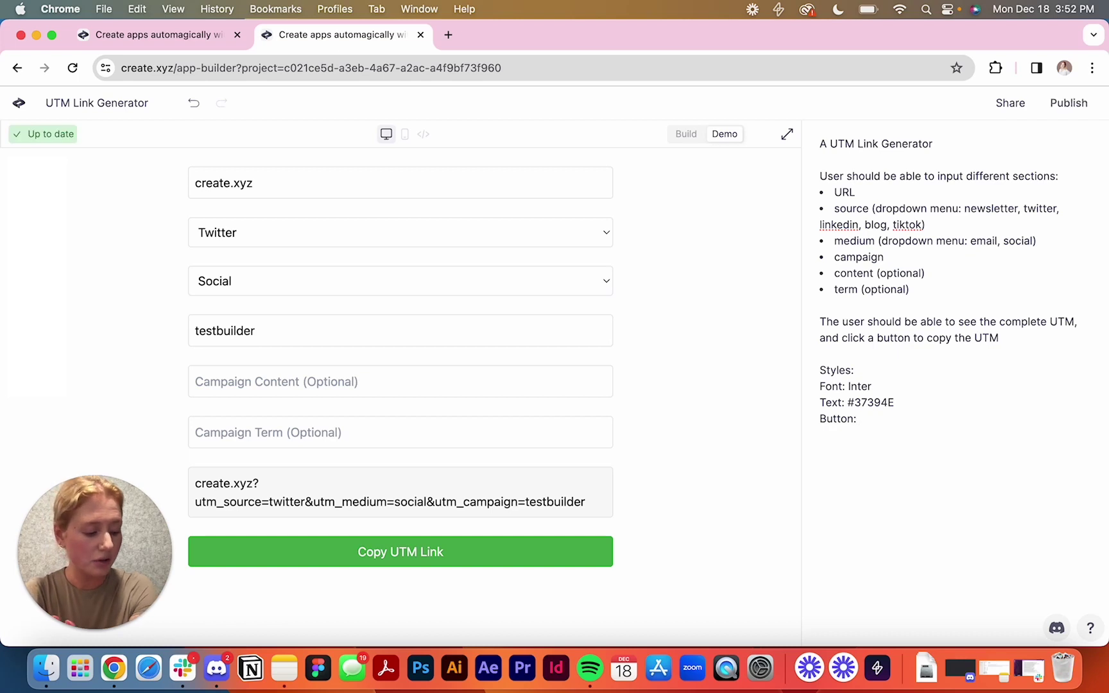
type(" #6171")
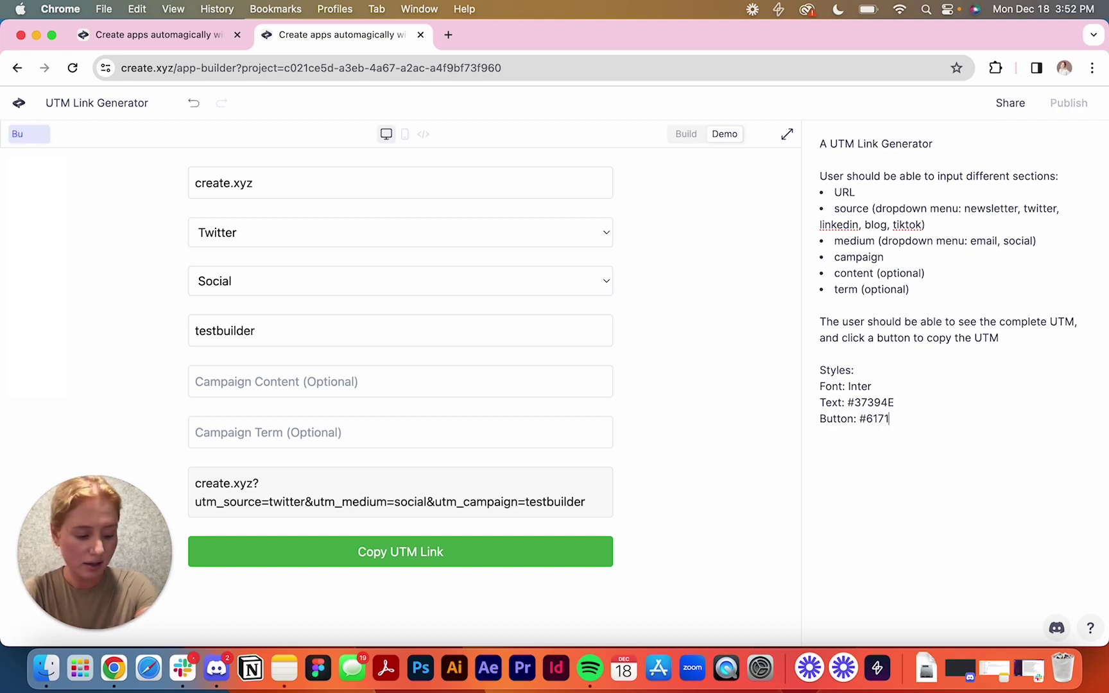
type("FF ")
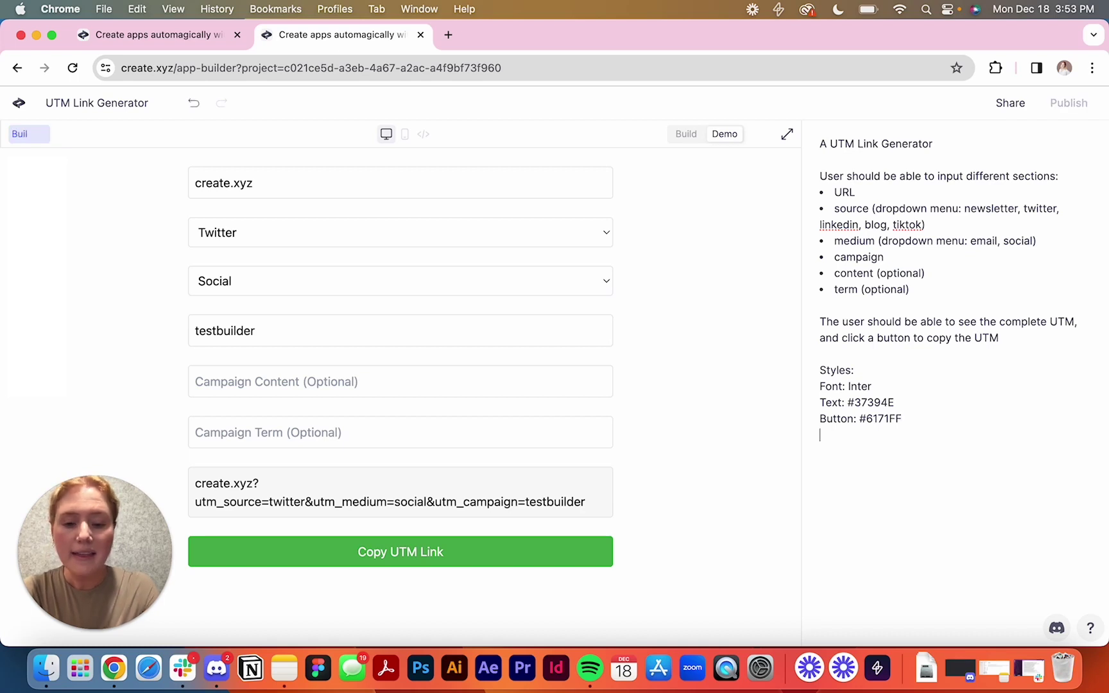
- Add the line "Background: White" at the end of the Styles section
type("Backgrun")
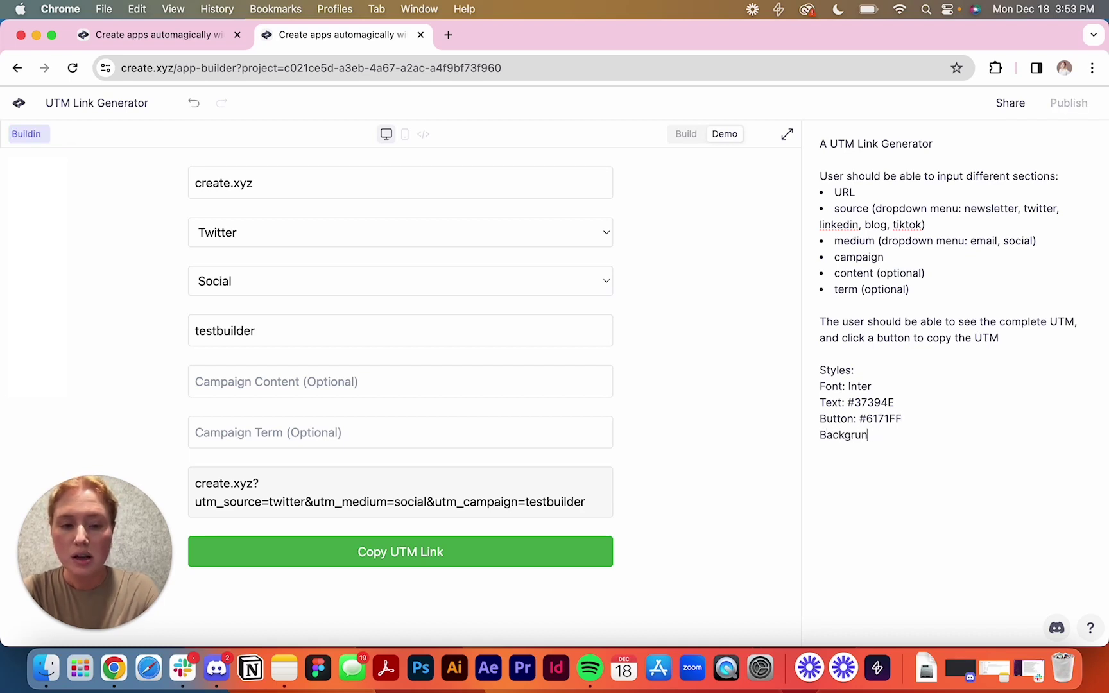
key("BackSpace")
key("BackSpace")
key("BackSpace")
type("round")
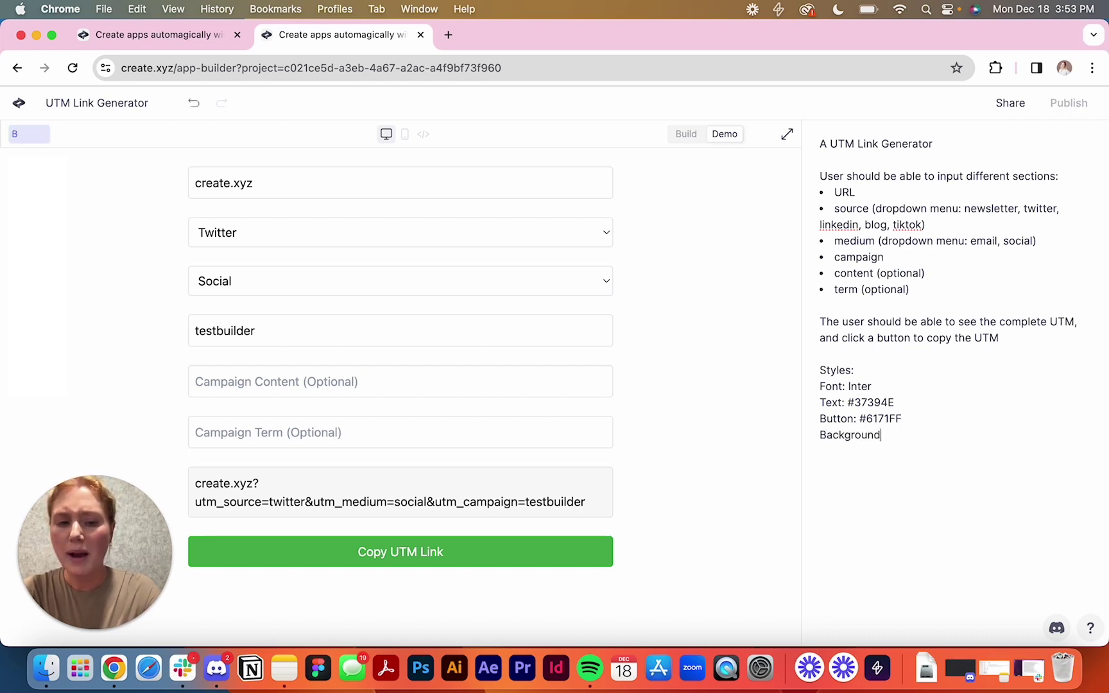
type(": White")
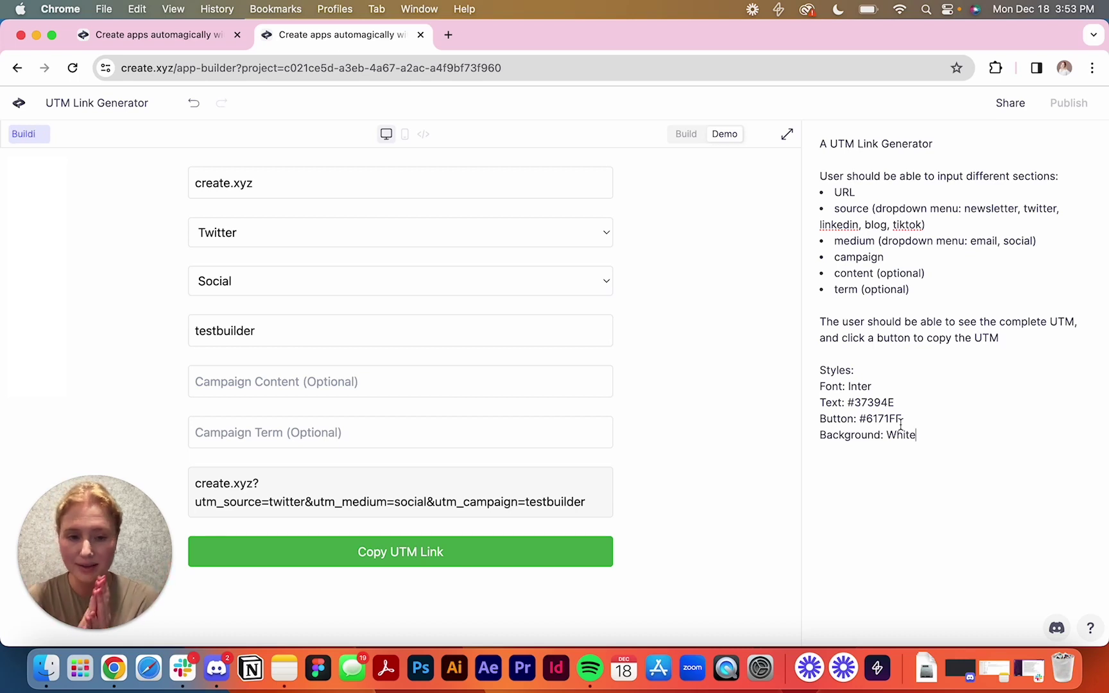
- Switch from the demo to the build view, look at the generated React code and return to the desktop preview
left_click(688, 136)
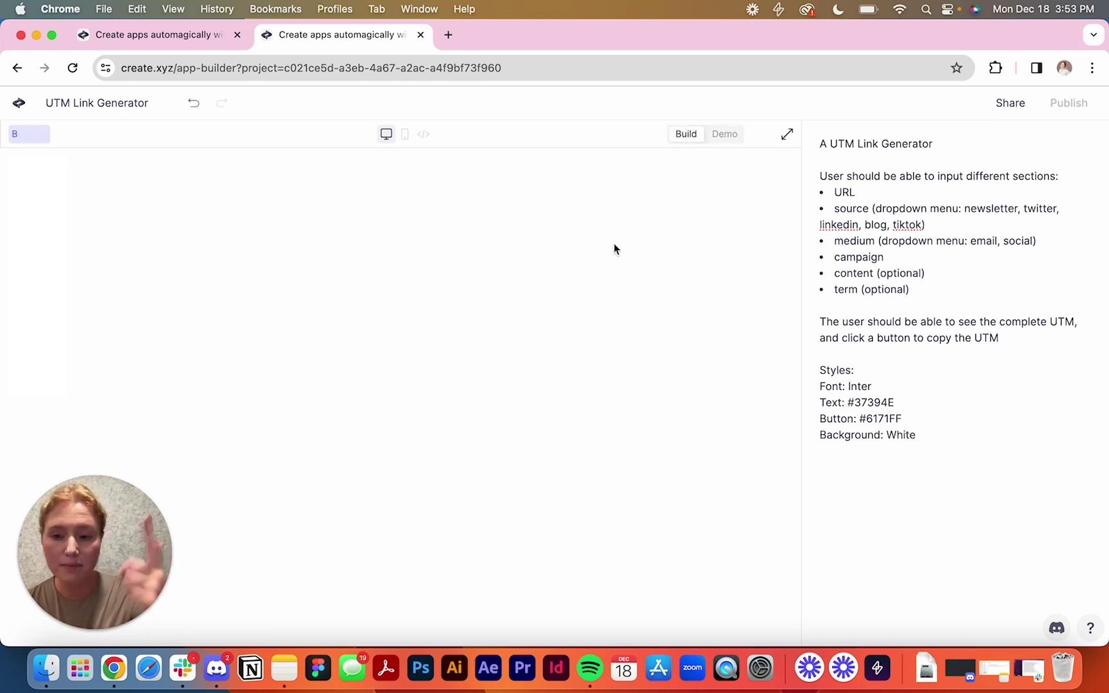
left_click(423, 134)
scroll(469, 439, "down", 10)
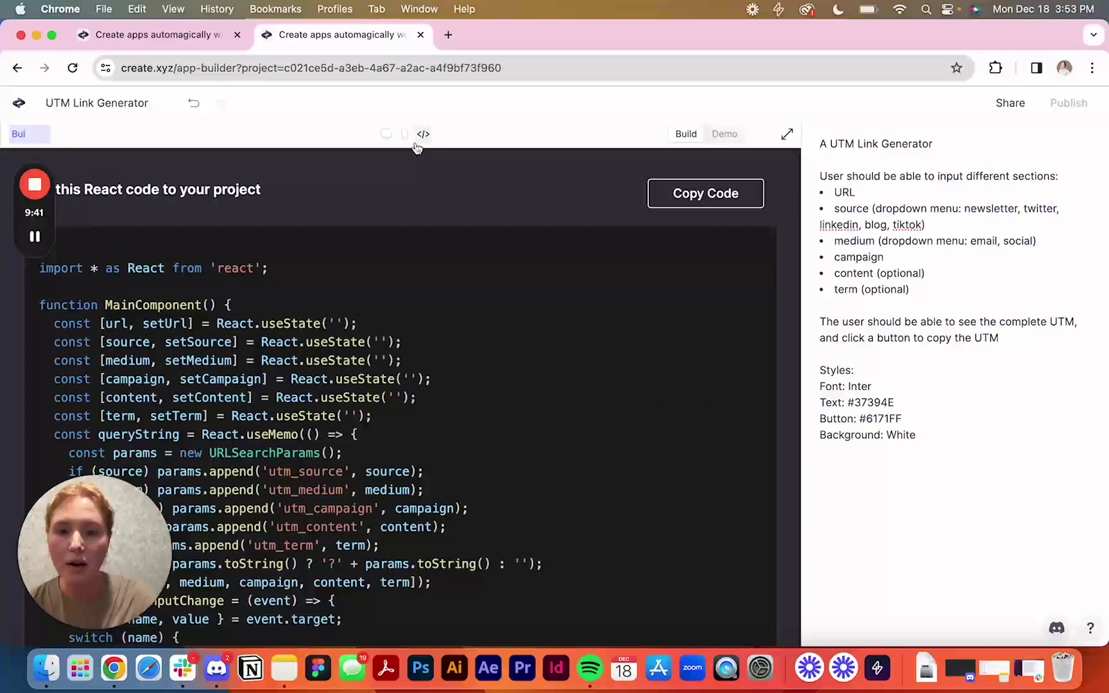
left_click(387, 135)
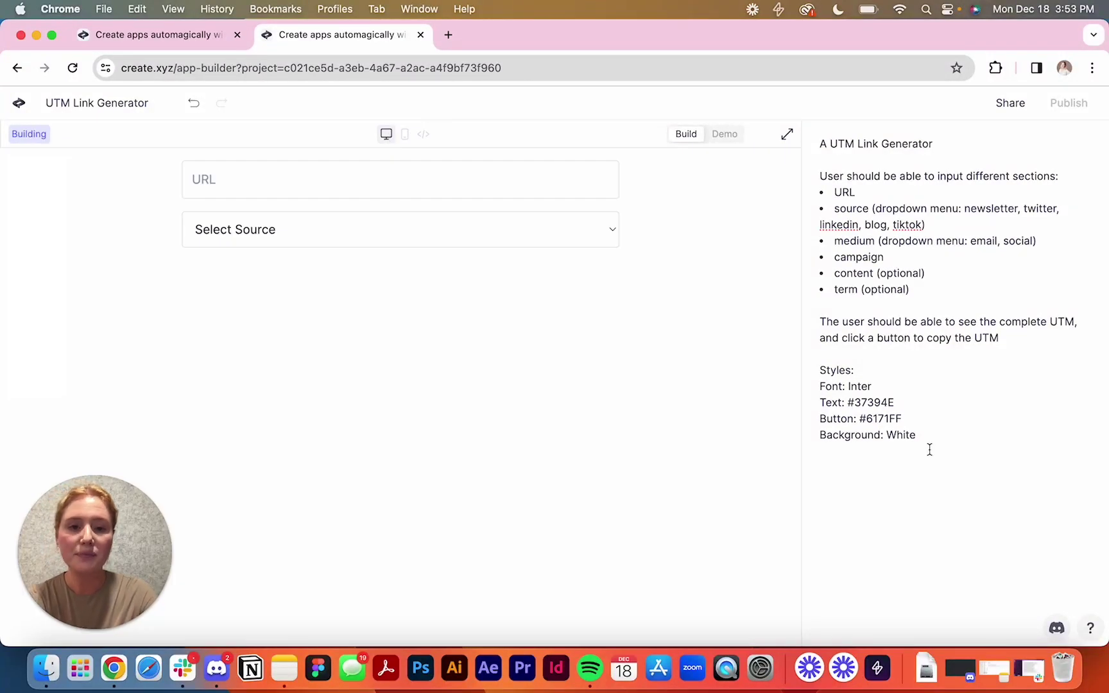
left_click(984, 449)
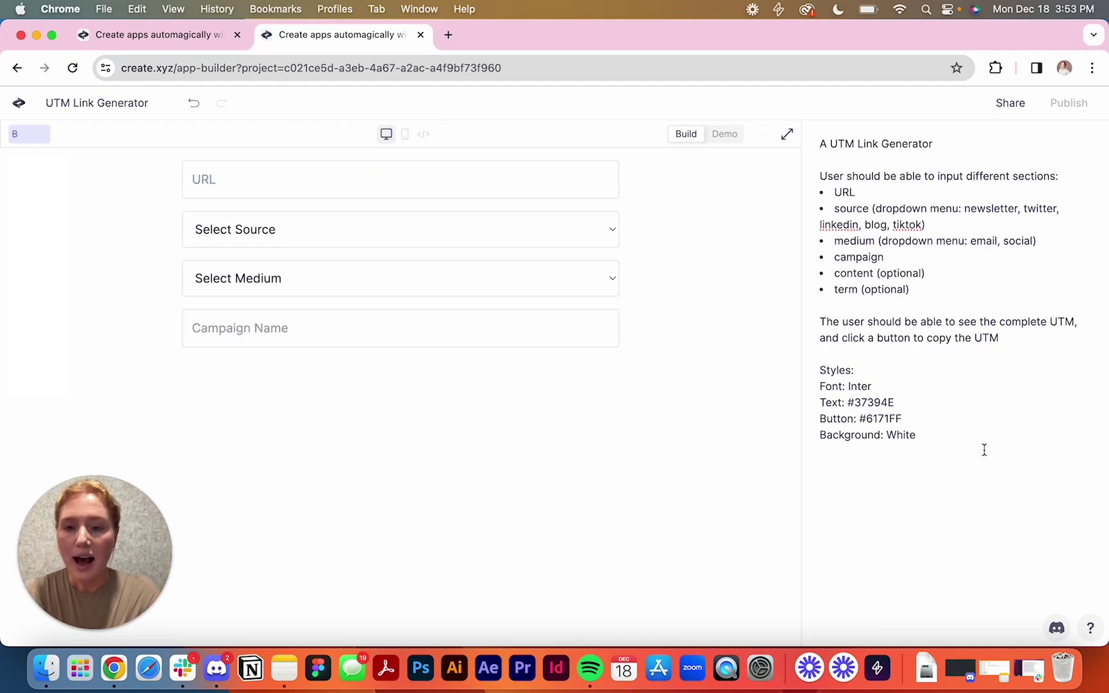
key("Return")
key("Return")
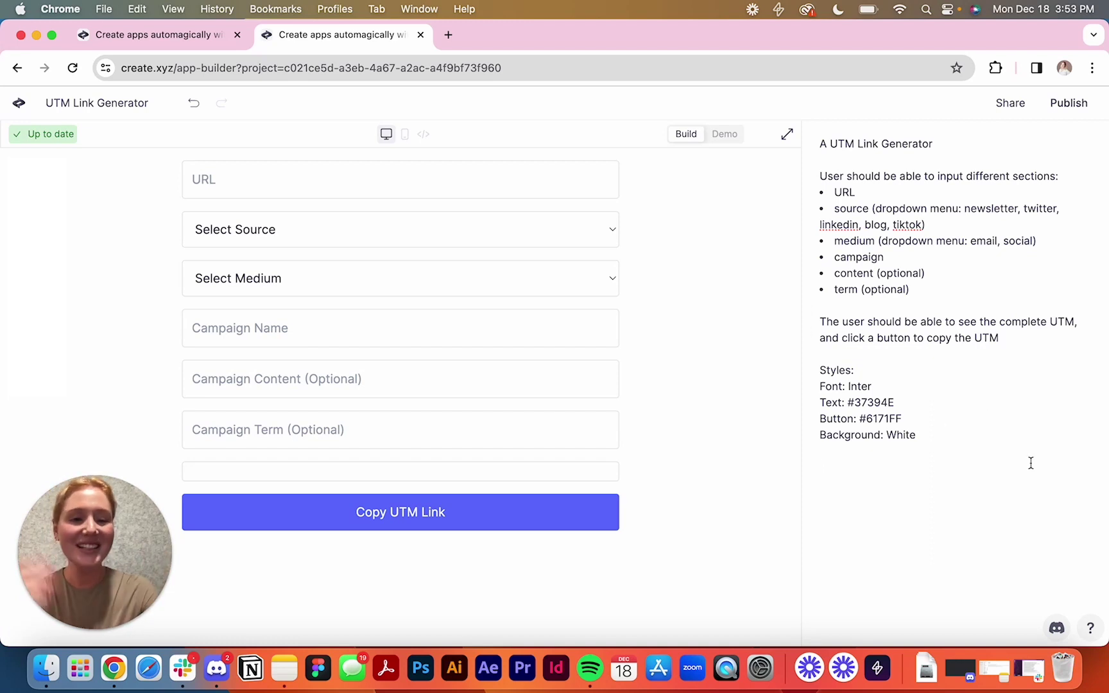
- Insert a separate "Title:" line in the spec beneath the opening line "A UTM Link Generator"
left_click(956, 153)
key("Return")
key("Up")
key("Return")
type("Title")
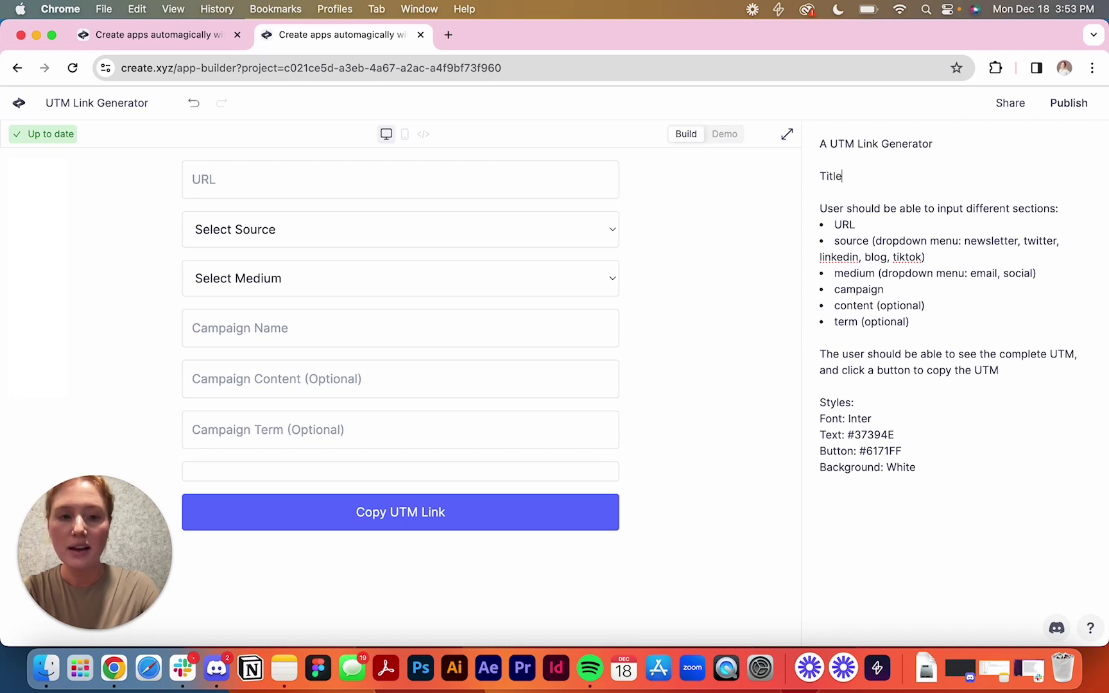
type(":")
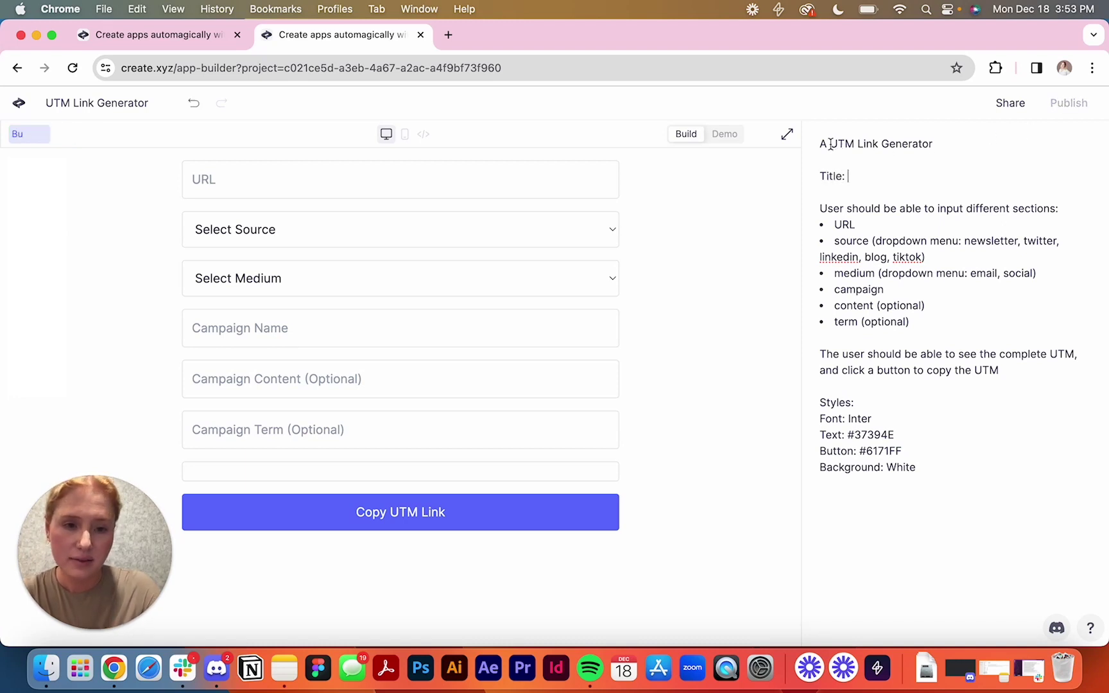
- Complete the title line as "Create UTM Link Generator", copying "UTM Link Generator" from the spec's opening line
left_click_drag(830, 145, 934, 145)
key("super+c")
left_click(859, 179)
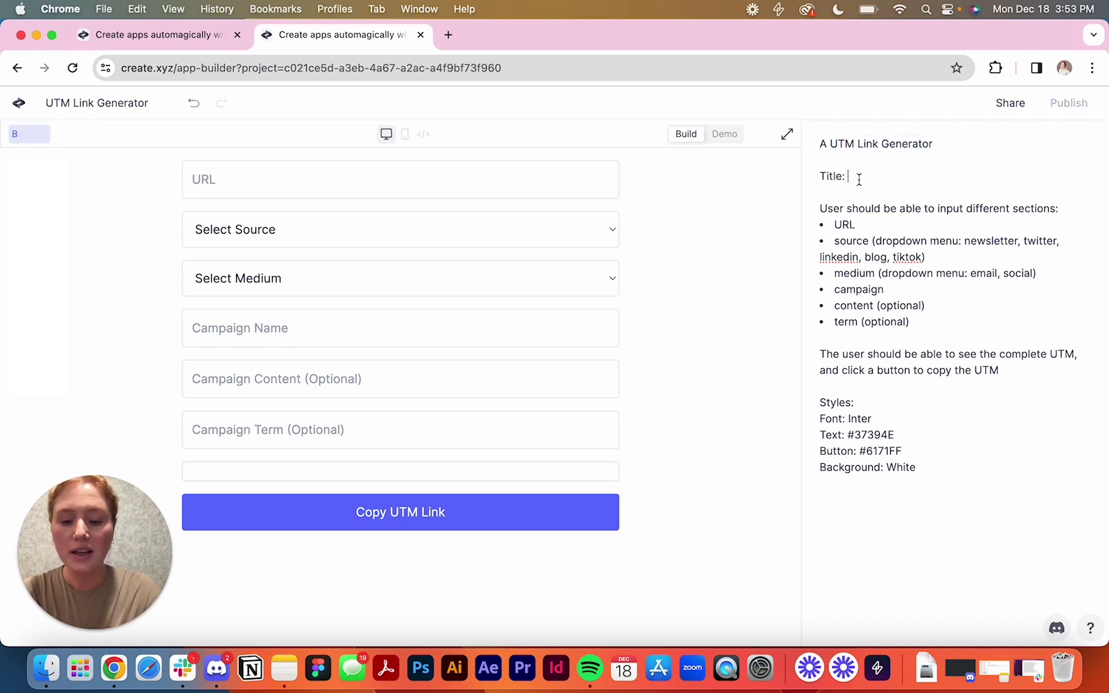
type("Create")
key("super+v")
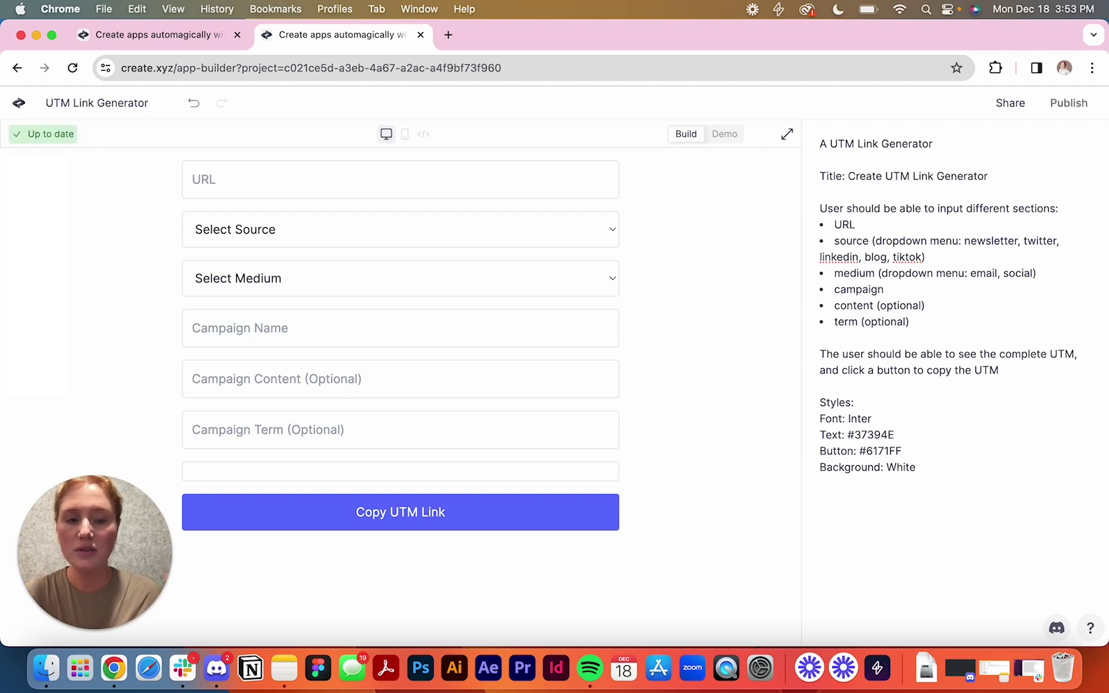
- Append "(bold, large)" to the title line "Title: Create UTM Link Generator" in the spec
type("(bold, ")
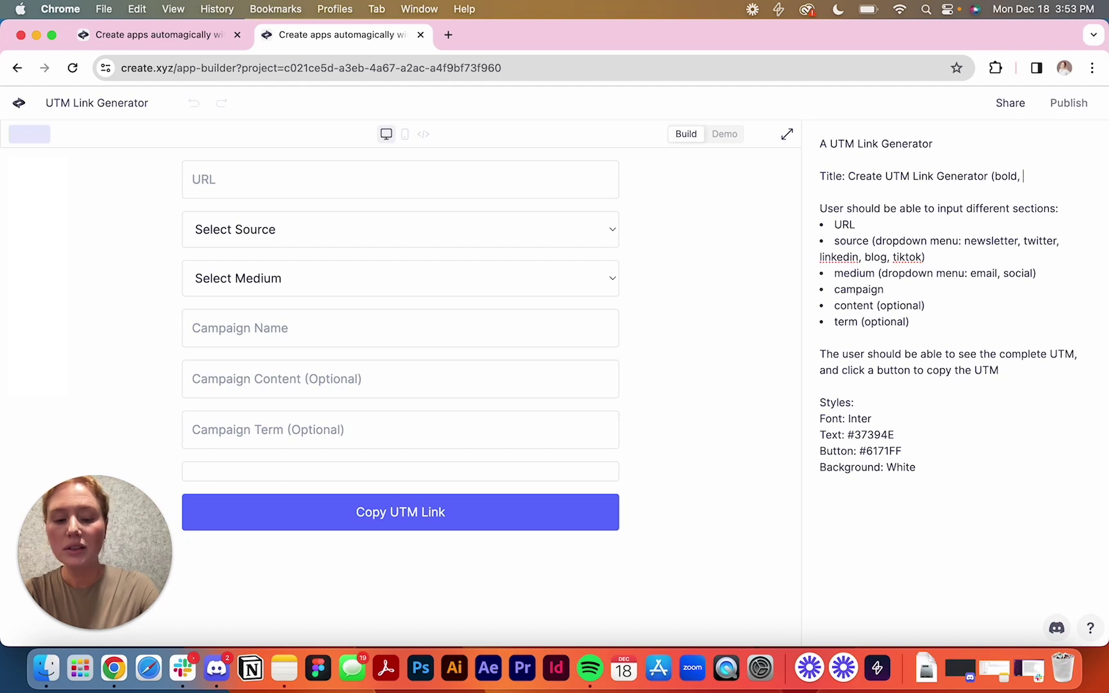
type("large")
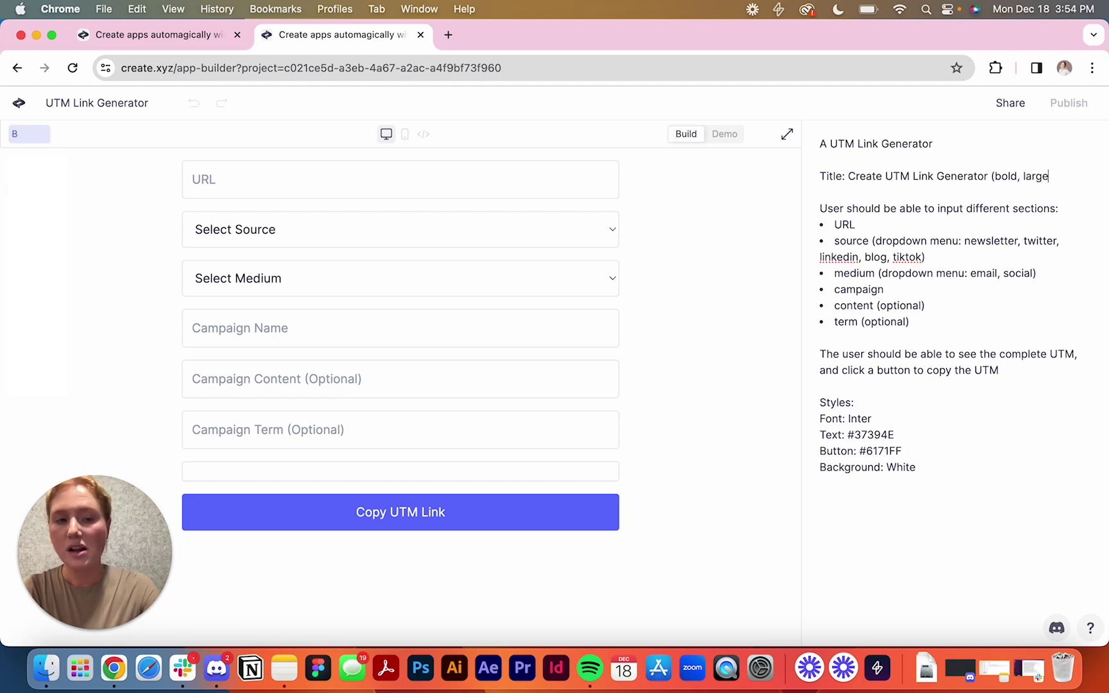
type(")")
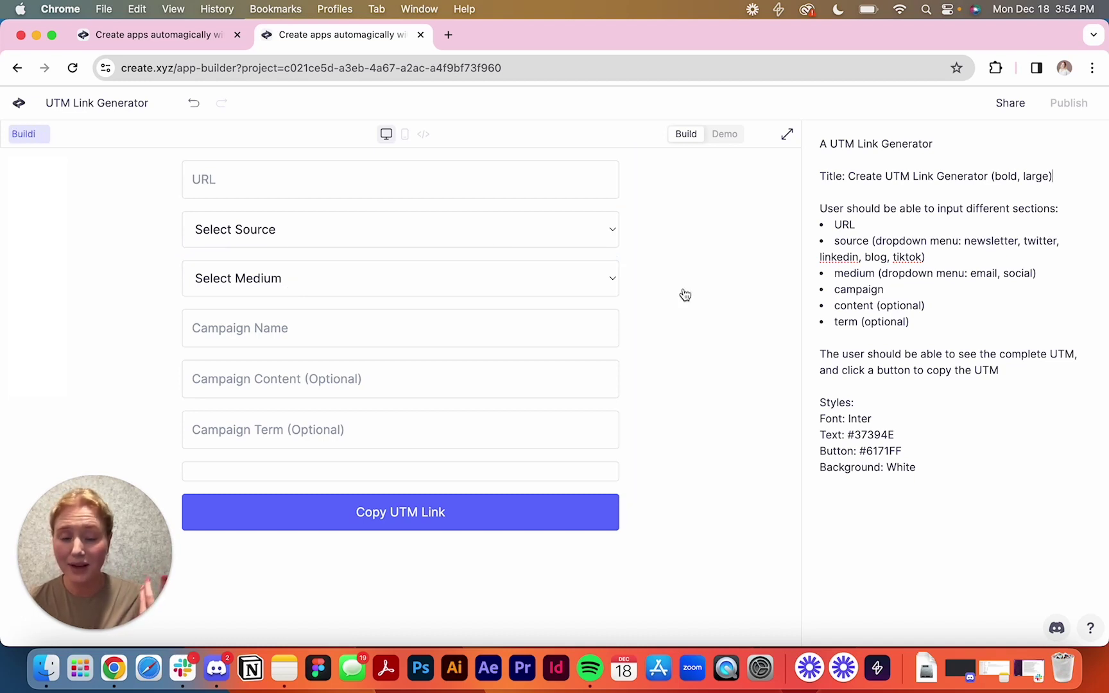
- Insert the paragraph "Make all placeholder text and dropdown menu title the same shade of gray" above the Styles section
left_click(1012, 376)
key("Return")
key("Return")
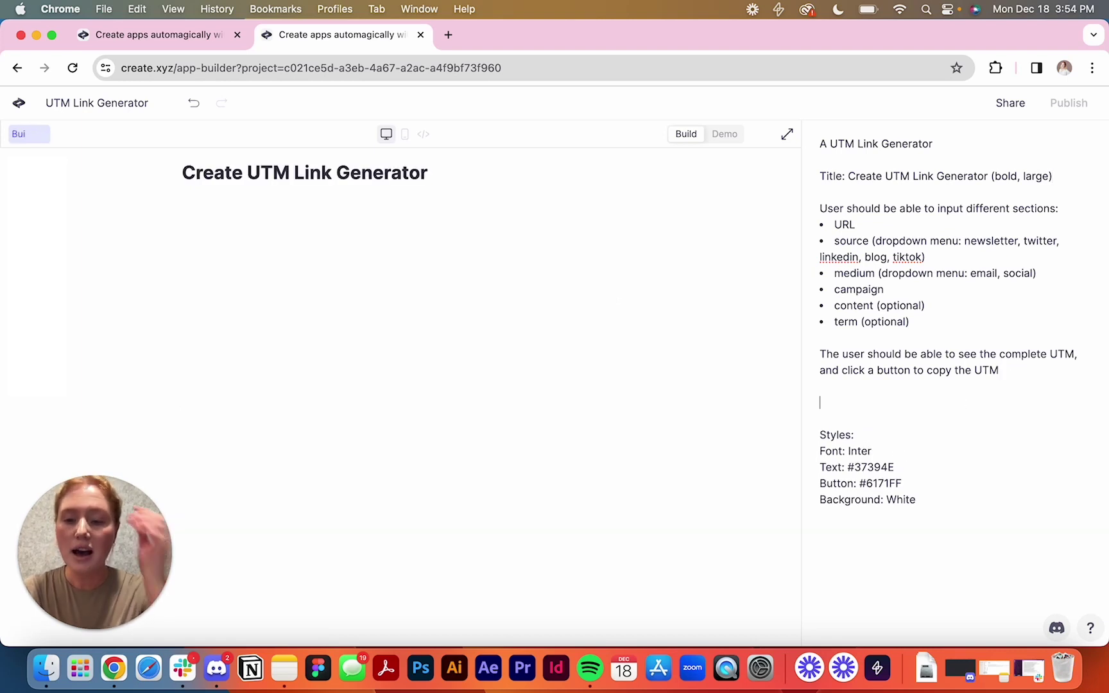
type("Make all placeholder text and dropdown menu title the same shade of gray")
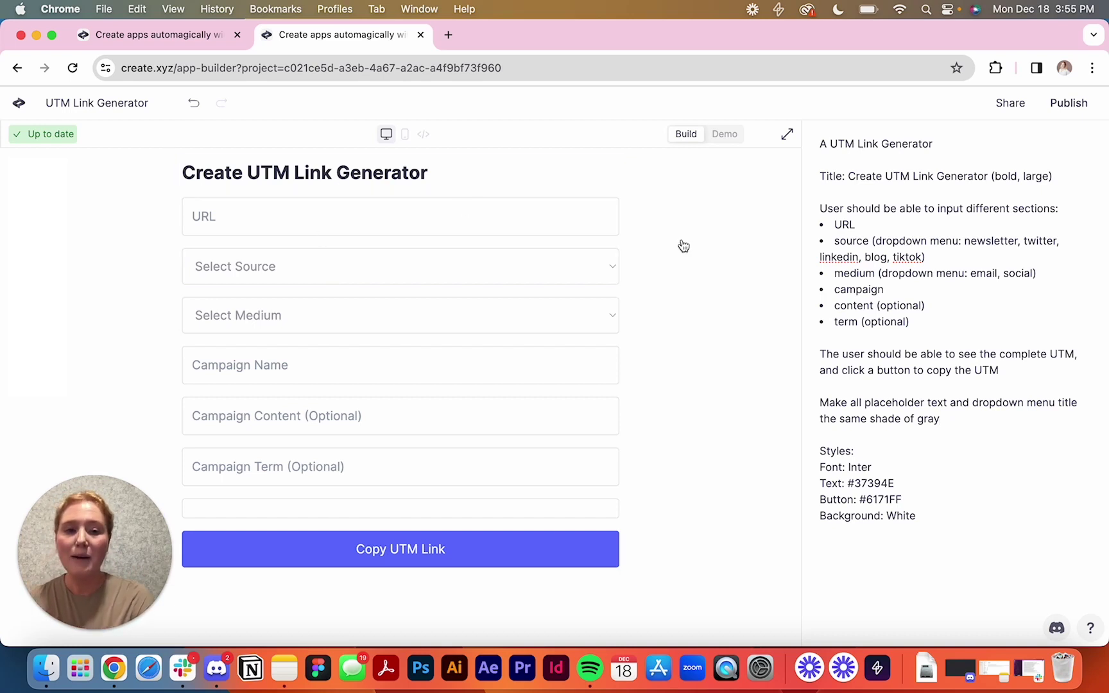
- Append "(centered)" to the end of the title line in the spec
left_click(1067, 178)
type("(centere")
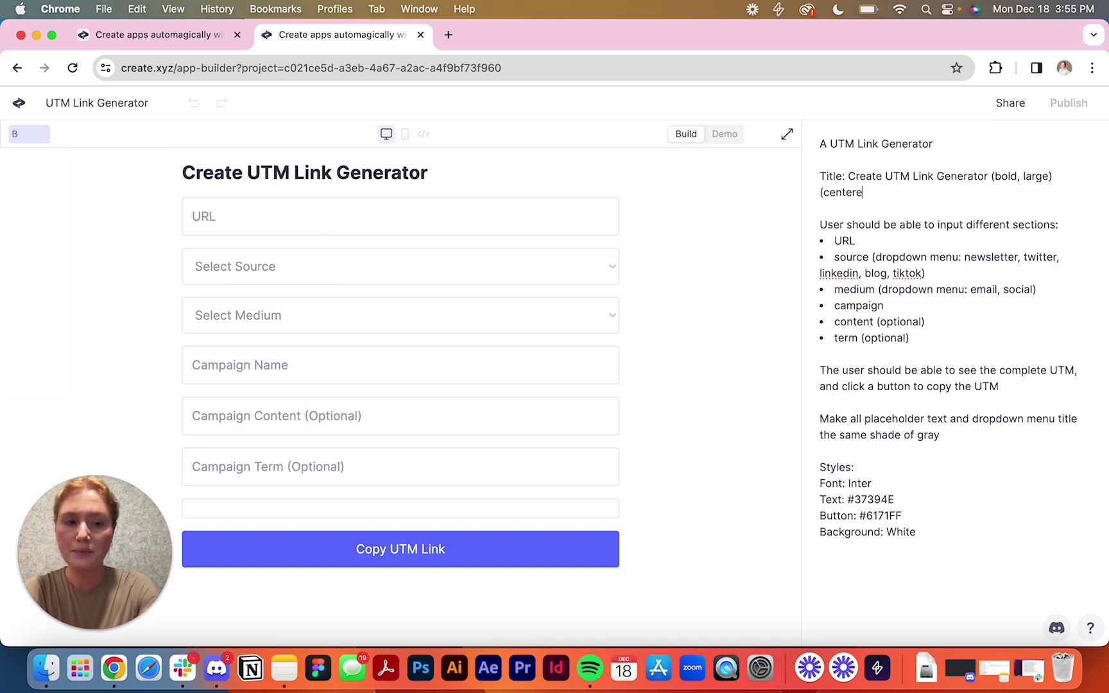
type("d)")
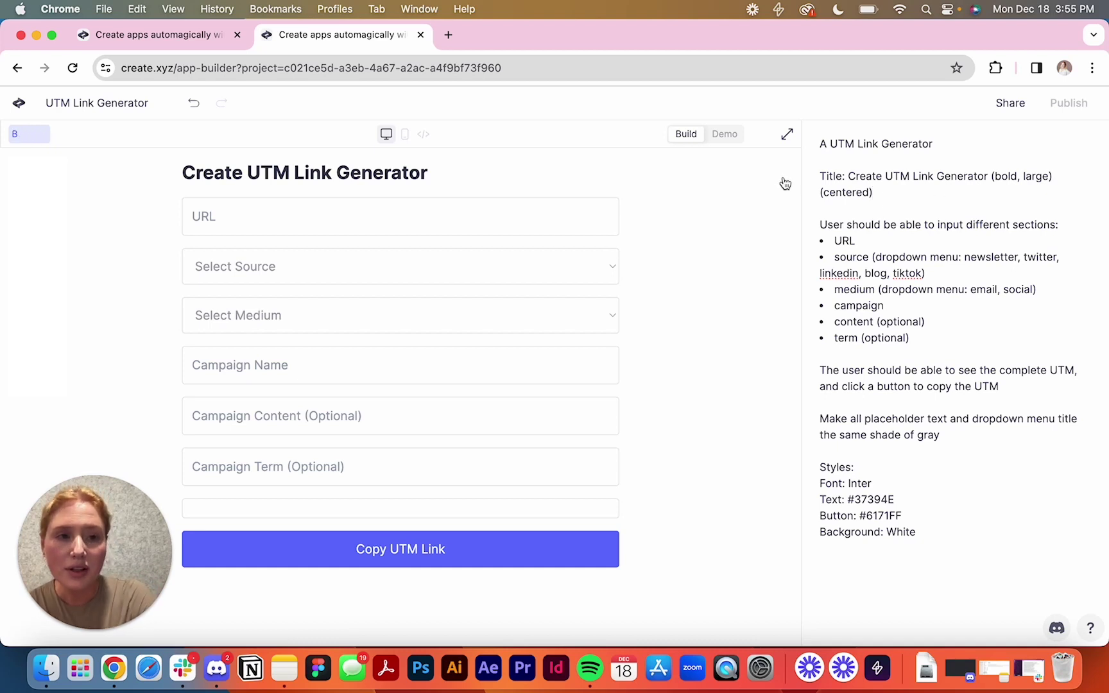
- Switch to the demo, expand it to full width and enter create.xyz as the URL
left_click(726, 136)
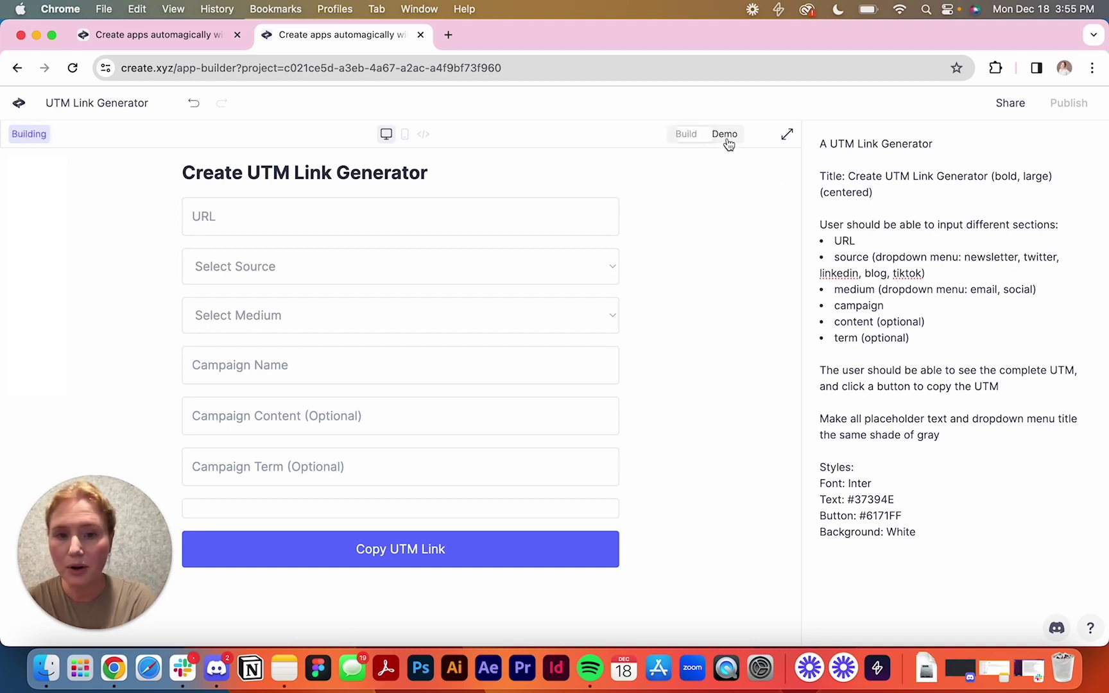
left_click(786, 135)
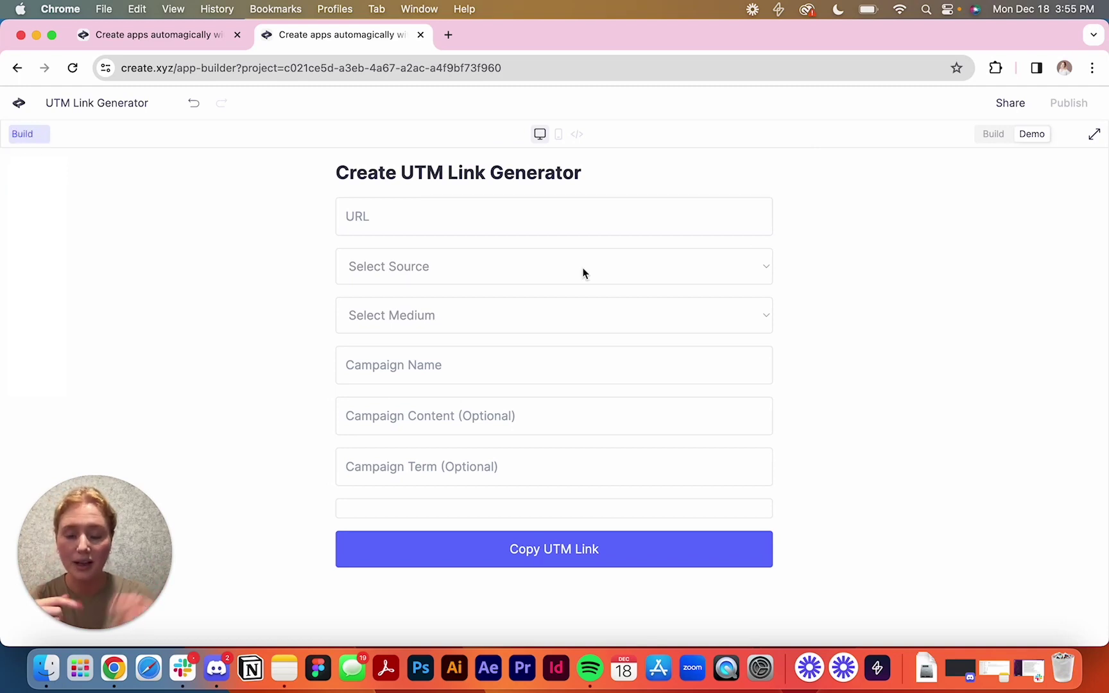
left_click(497, 212)
type("c")
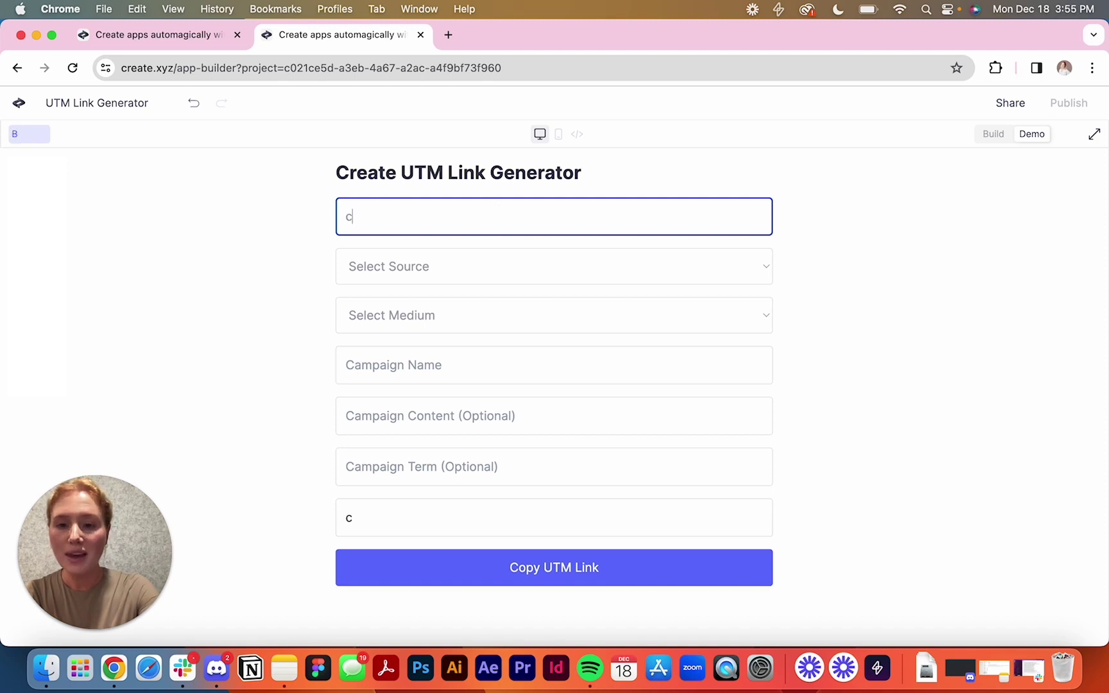
type("reate.xyz")
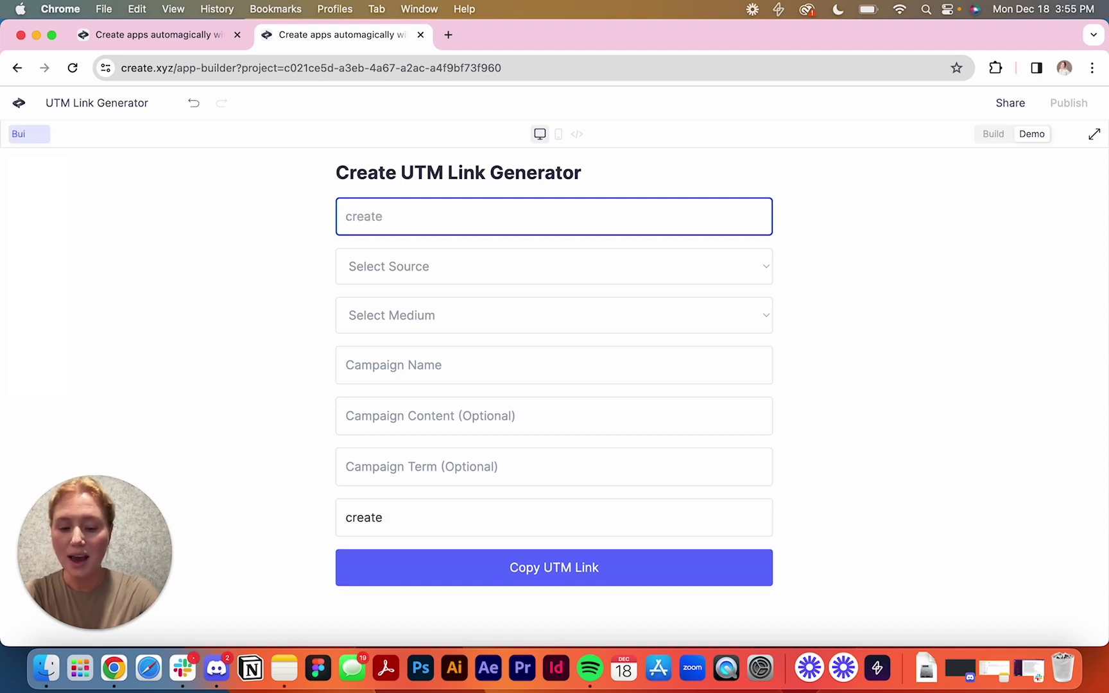
- Choose Blog as the source and Social as the medium in the demo form
left_click(473, 268)
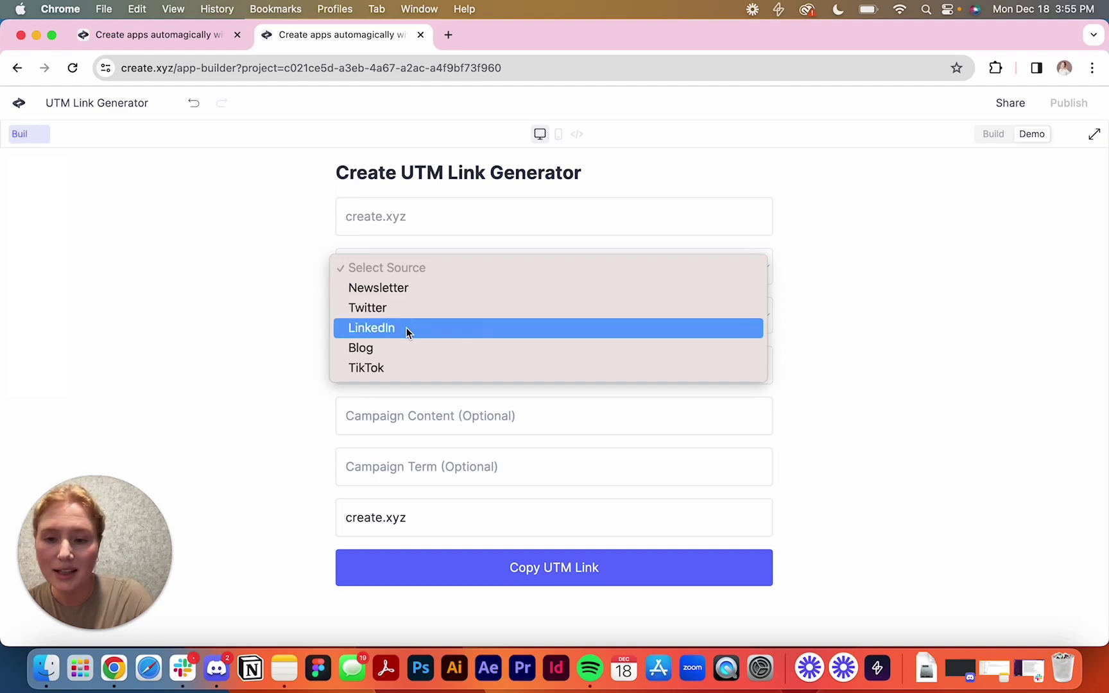
left_click(400, 347)
left_click(381, 325)
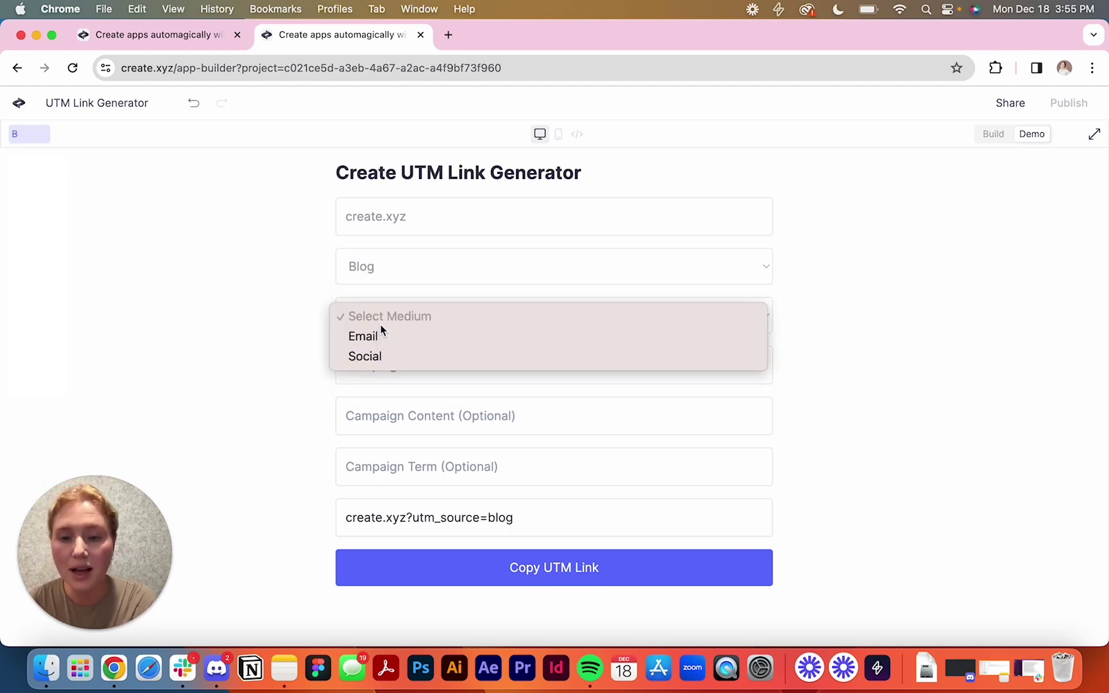
left_click(376, 359)
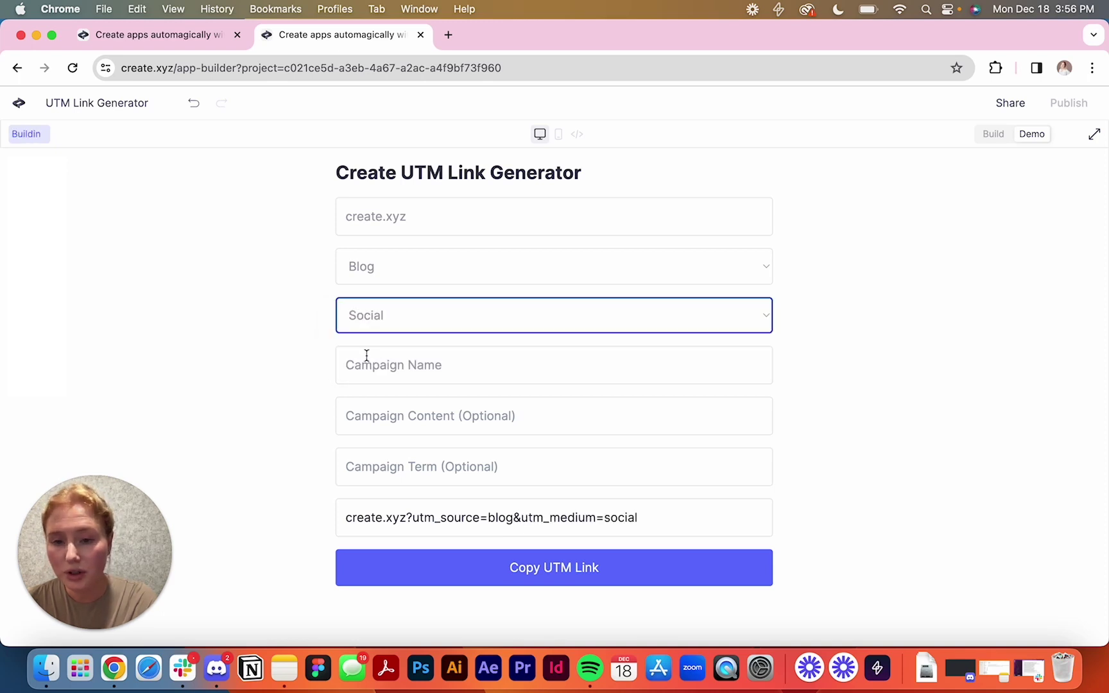
- Enter "buildertest" as the campaign name and "utm" as the campaign term in the demo form
left_click(362, 363)
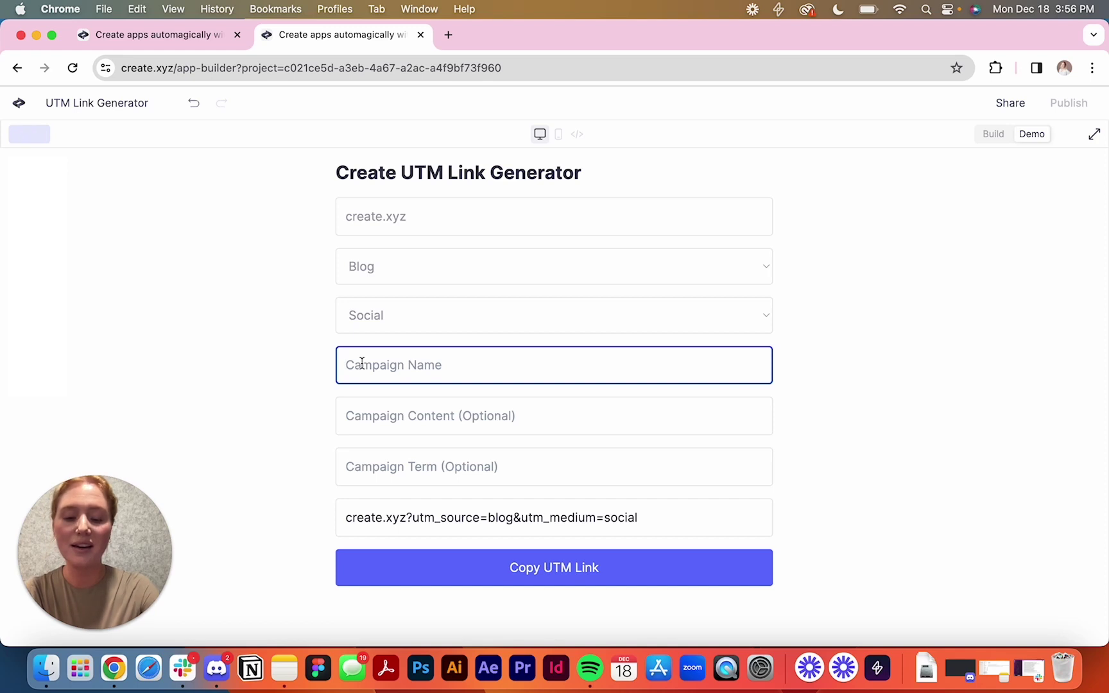
type("builderres")
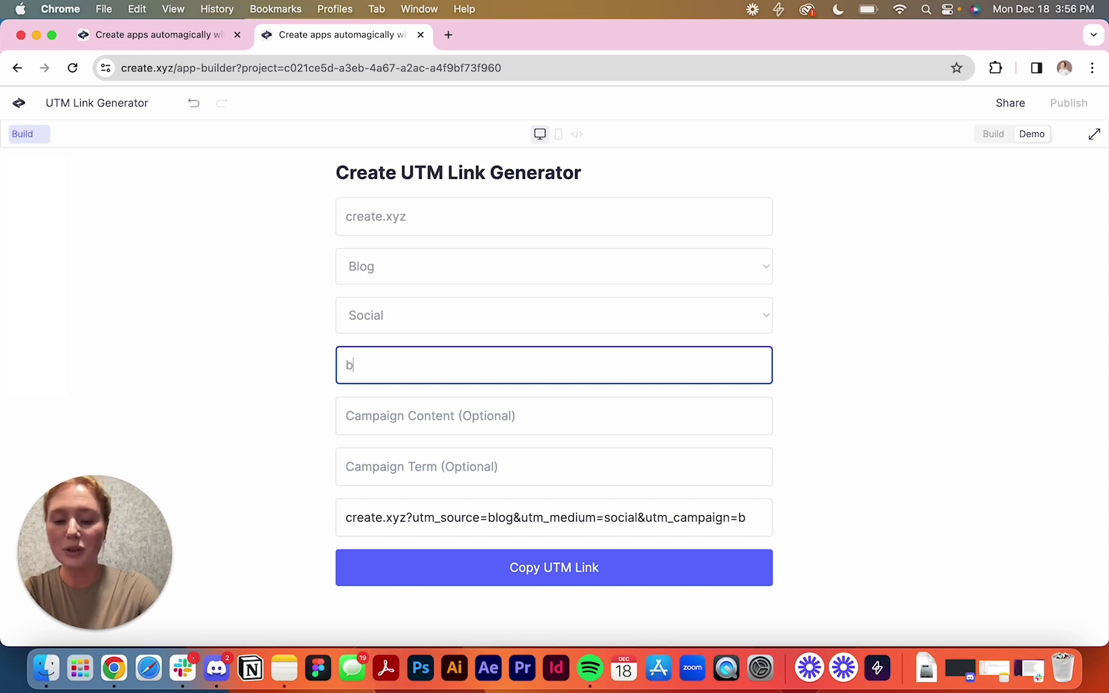
key("BackSpace")
key("BackSpace")
key("BackSpace")
type("test")
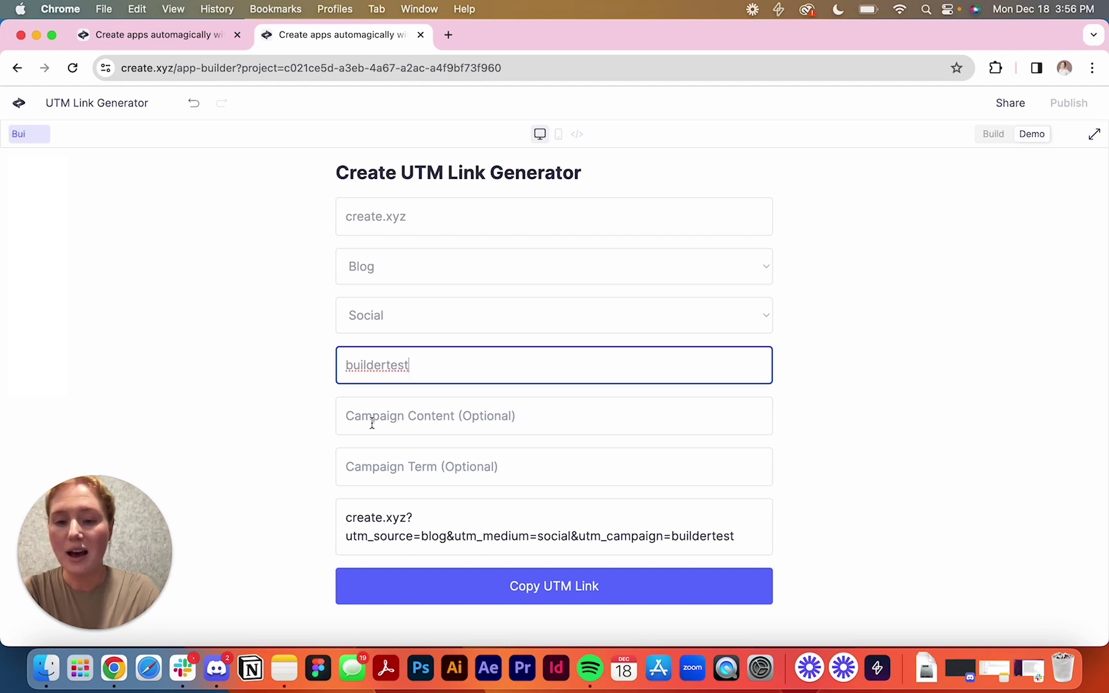
left_click(379, 461)
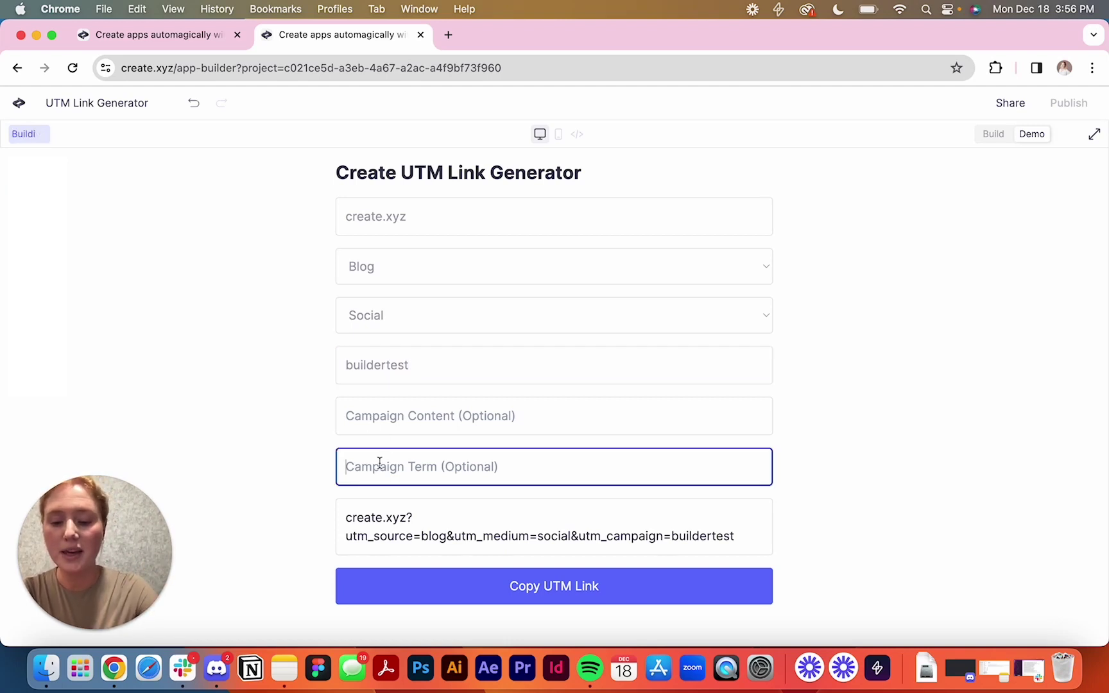
type("utm")
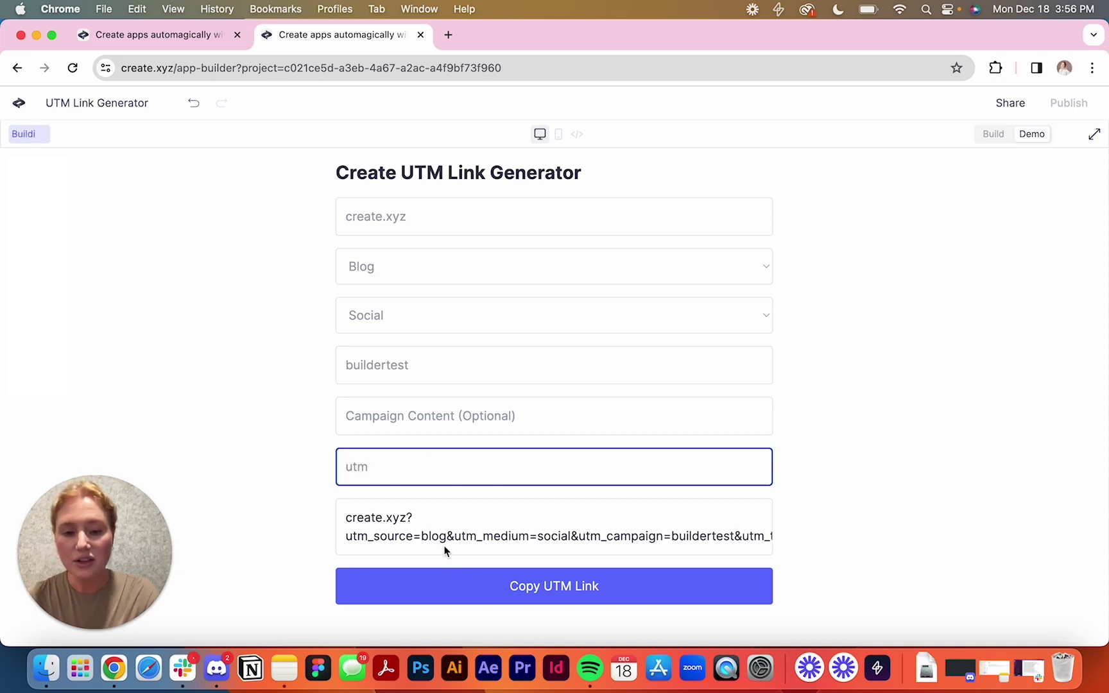
- Copy the generated UTM link and open it in a new browser tab to test it
left_click(507, 586)
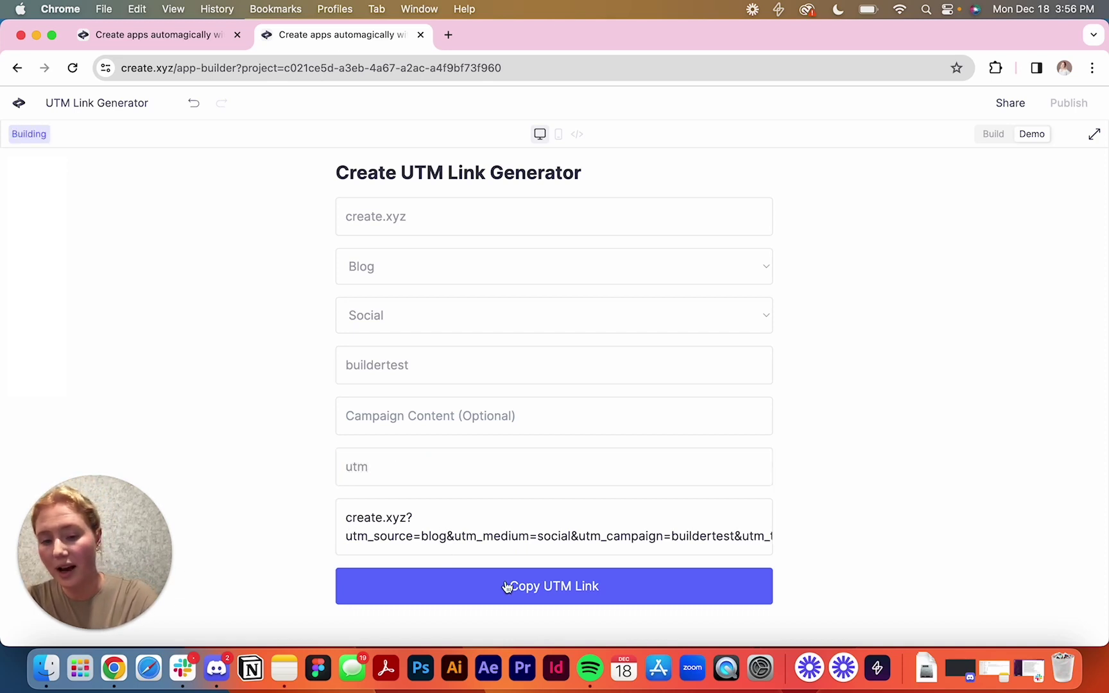
left_click(448, 40)
key("super+v")
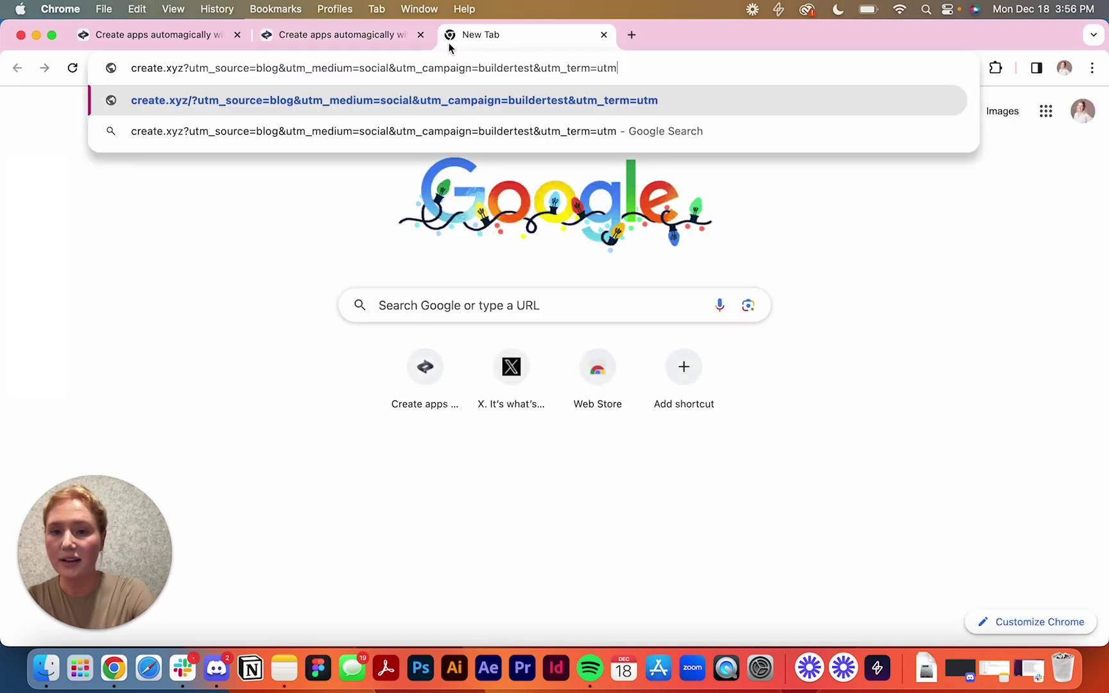
key("Return")
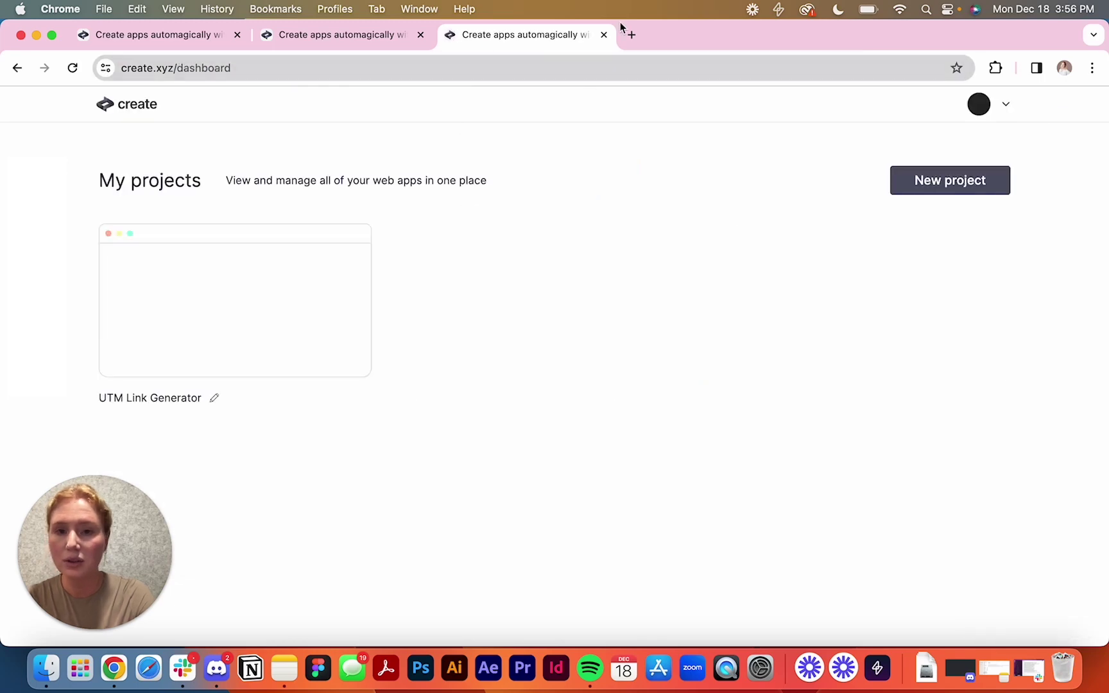
- Return to the UTM Link Generator project and refresh the demo to its new version
left_click(390, 36)
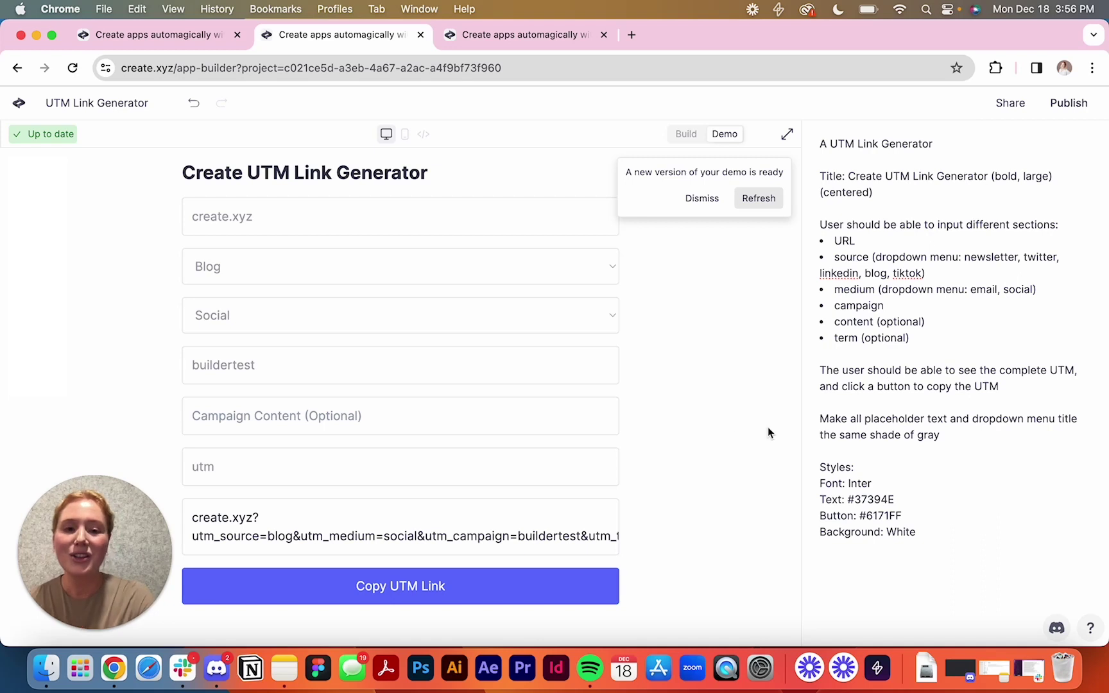
left_click(759, 197)
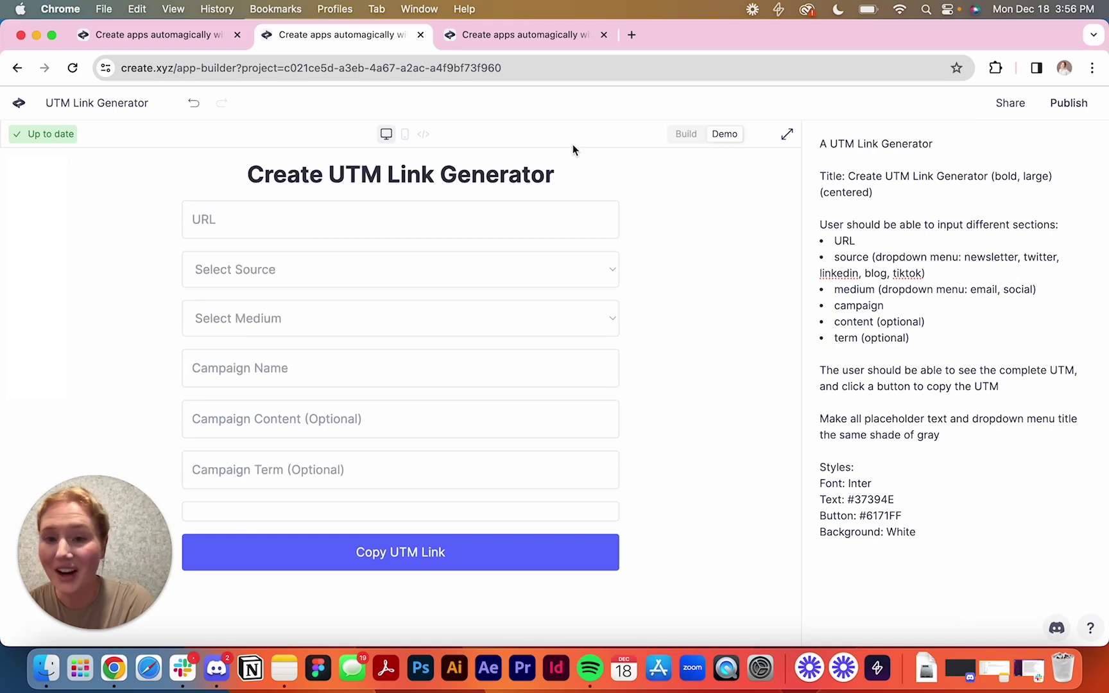